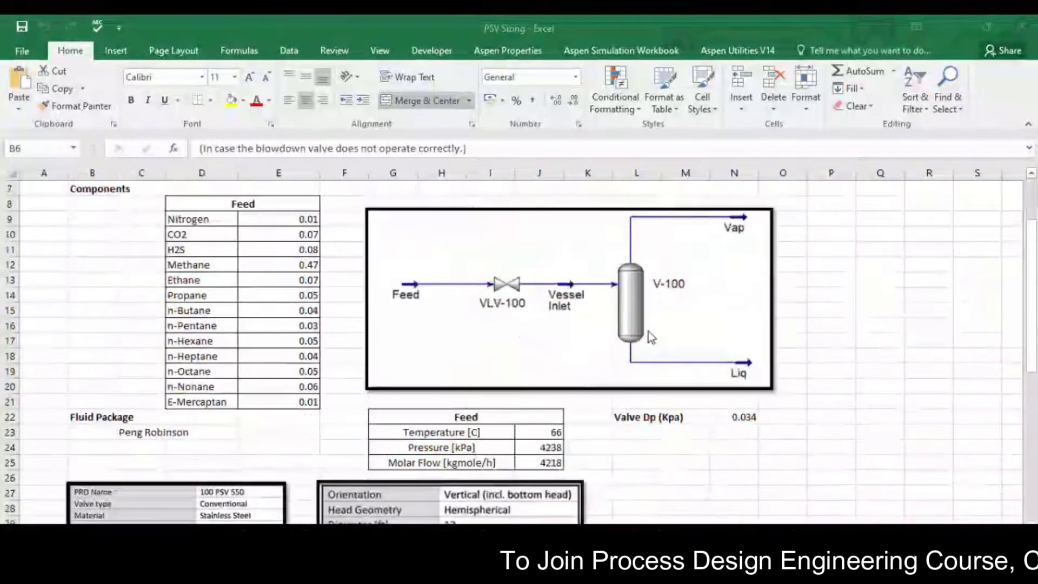
Back in HYSYS, open the Basis-1 fluid package to confirm it uses Peng-Robinson.
scroll(652, 336, down, 3)
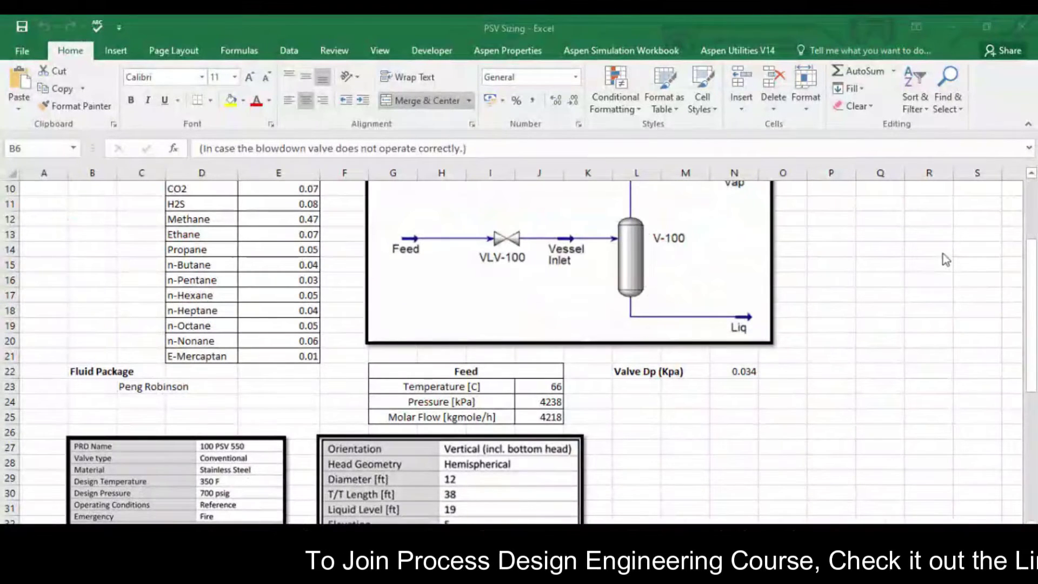
click(1031, 175)
click(1031, 175)
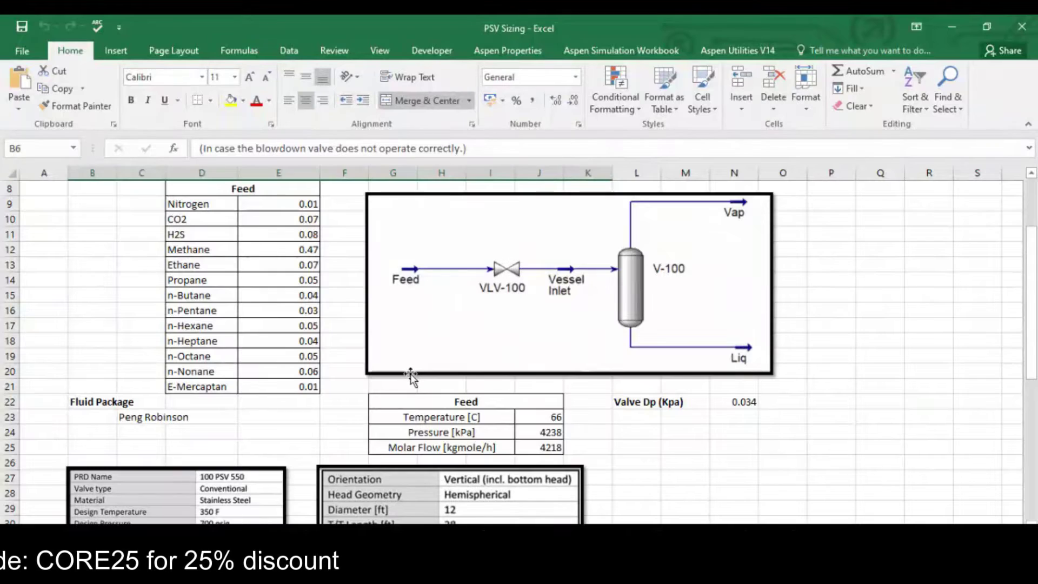
scroll(410, 376, up, 2)
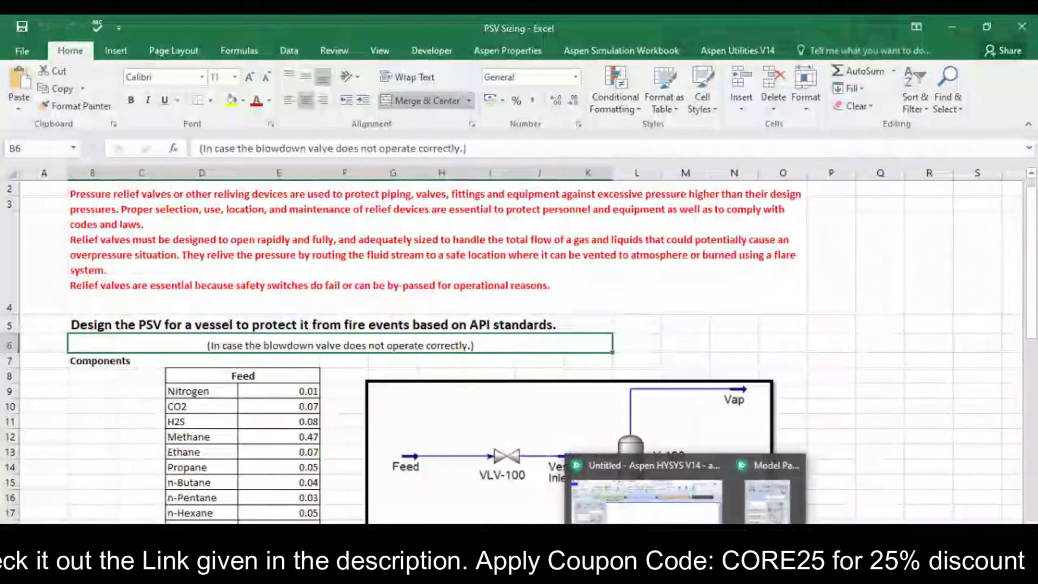
click(684, 541)
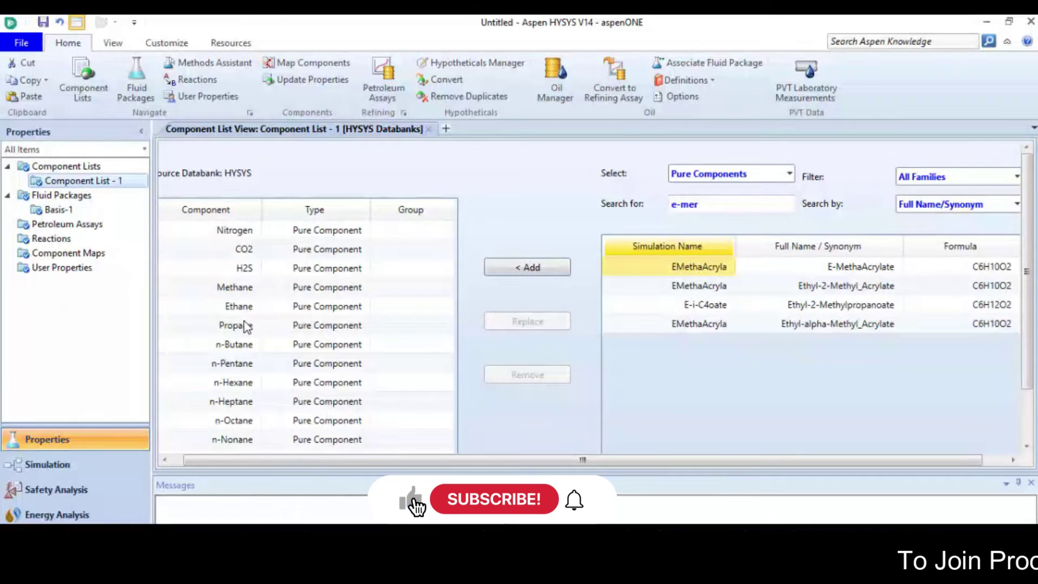
double_click(57, 210)
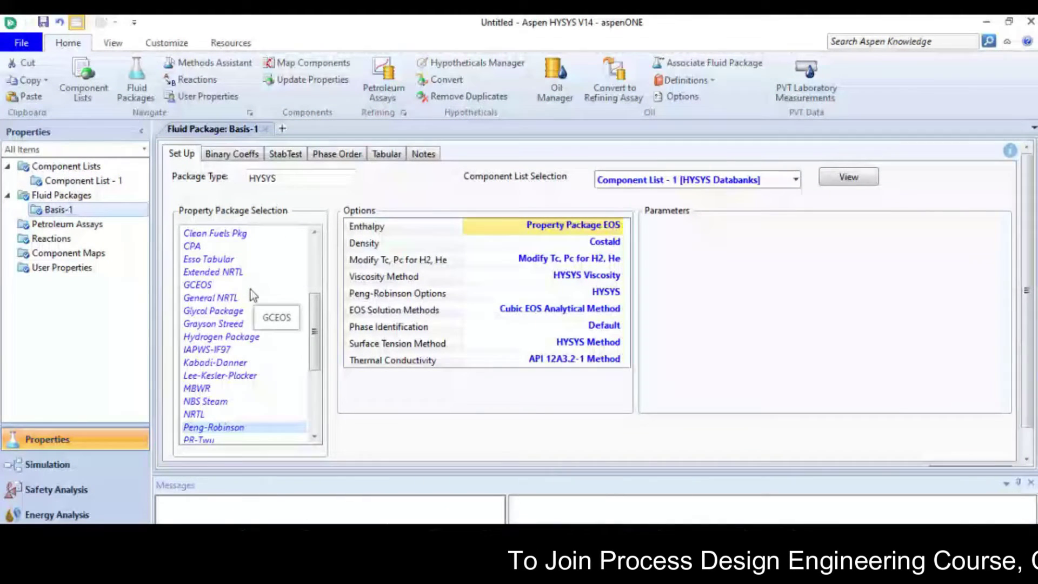
In the simulation flowsheet with SI units, add a material stream named feed.
click(90, 468)
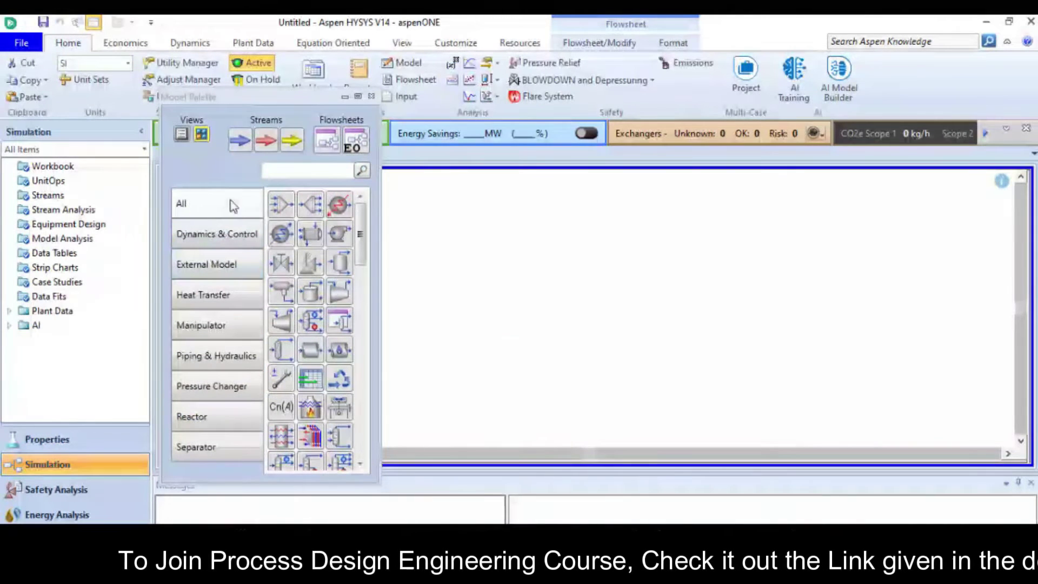
click(128, 64)
click(86, 81)
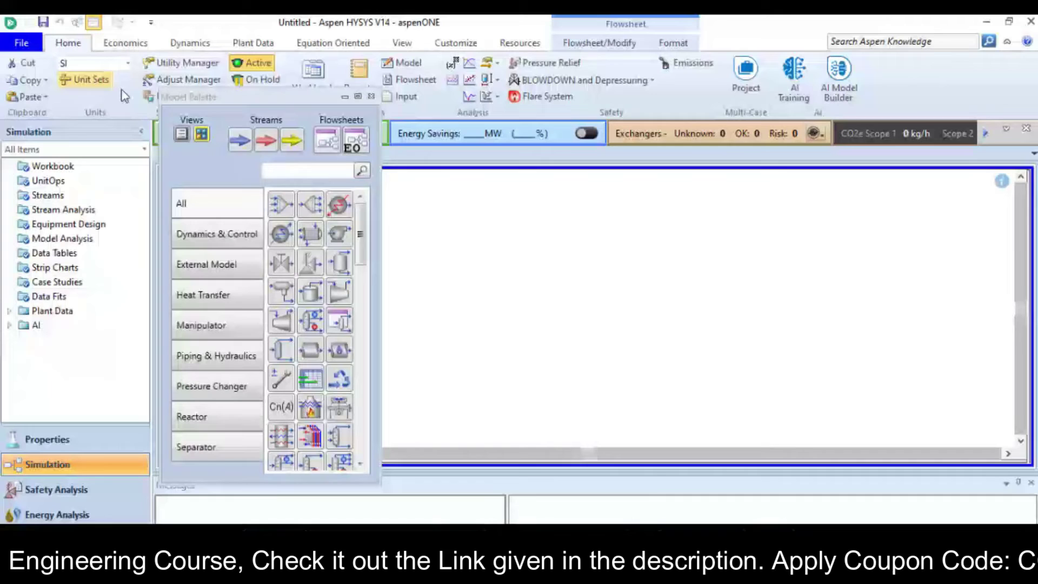
click(233, 139)
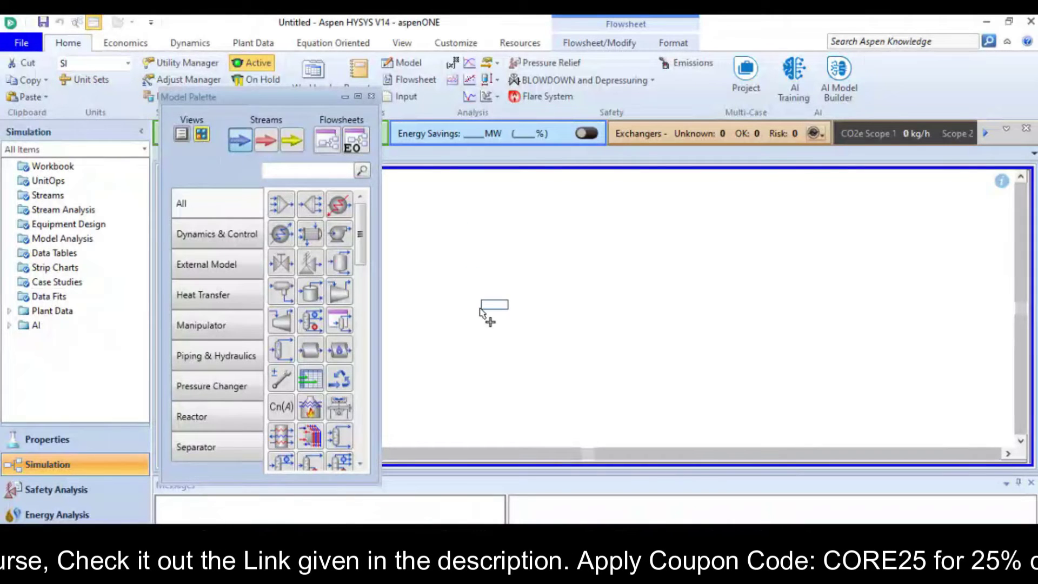
click(480, 309)
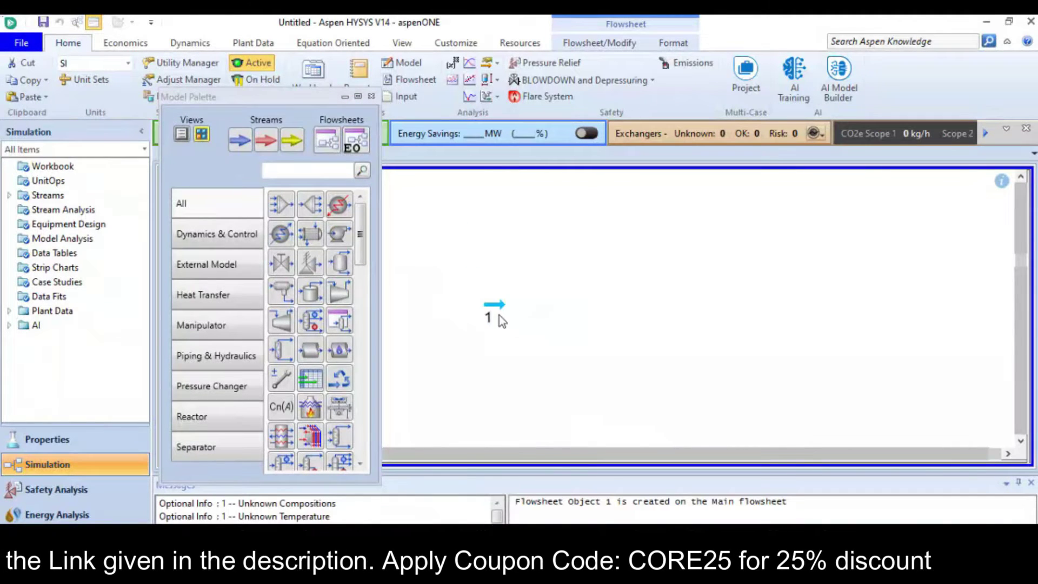
double_click(492, 307)
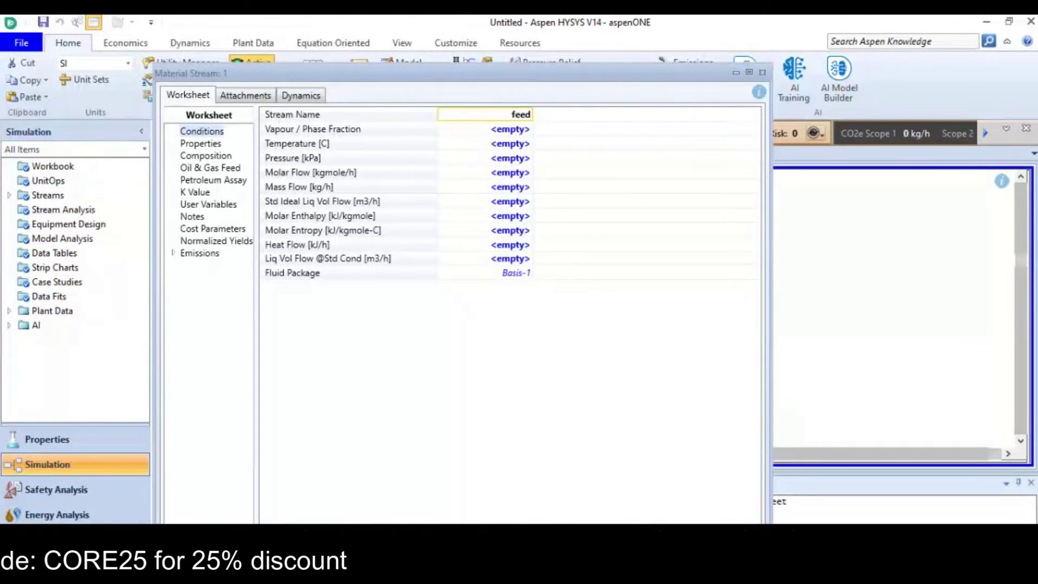
key(Return)
Paste 66 °C, 4238 kPa and 4218 kgmole/h from spreadsheet J23:J25 into feed.
key(alt+Tab)
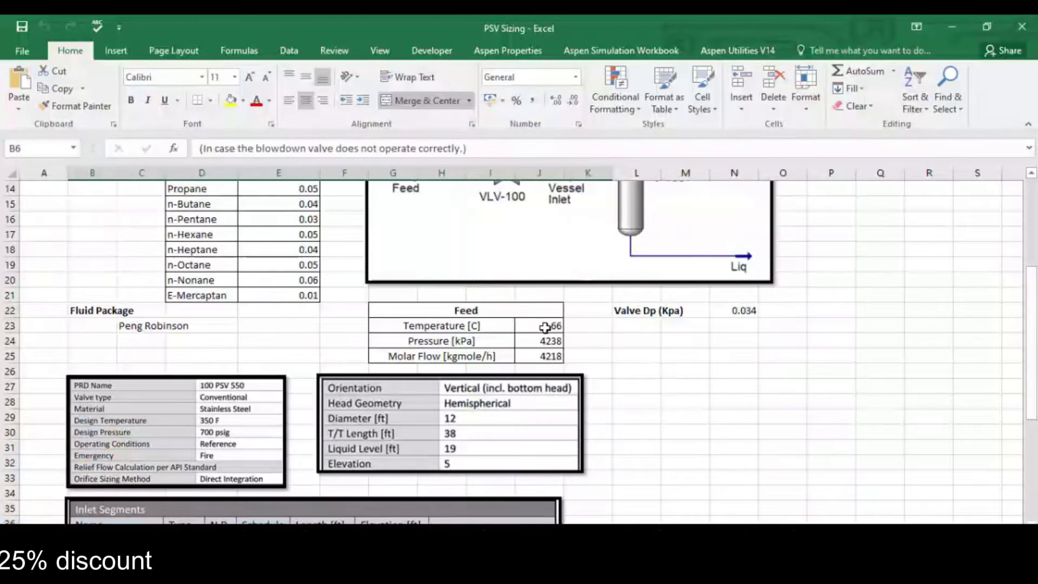
drag(545, 327, 543, 336)
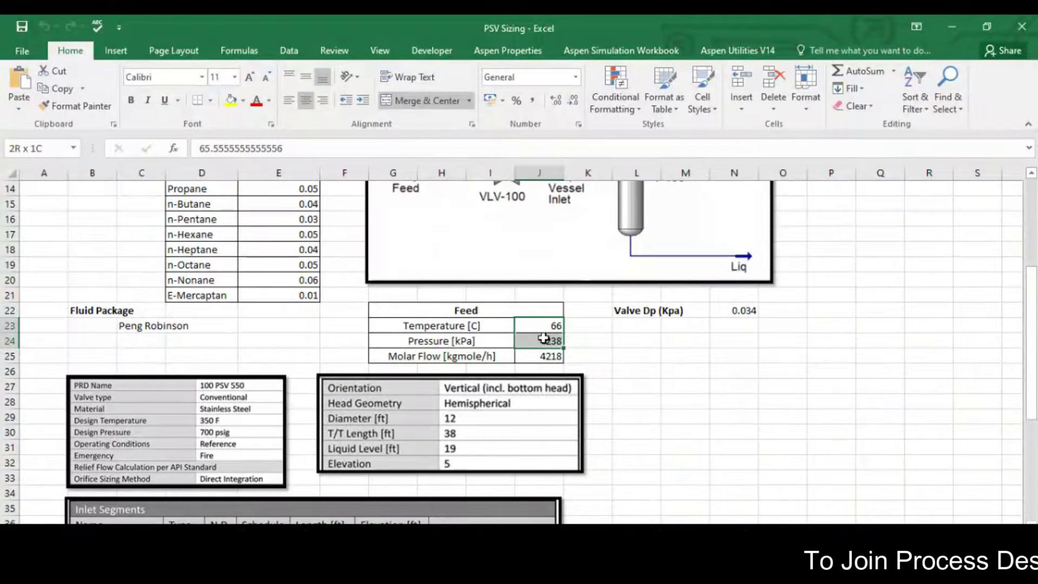
drag(543, 356, 545, 357)
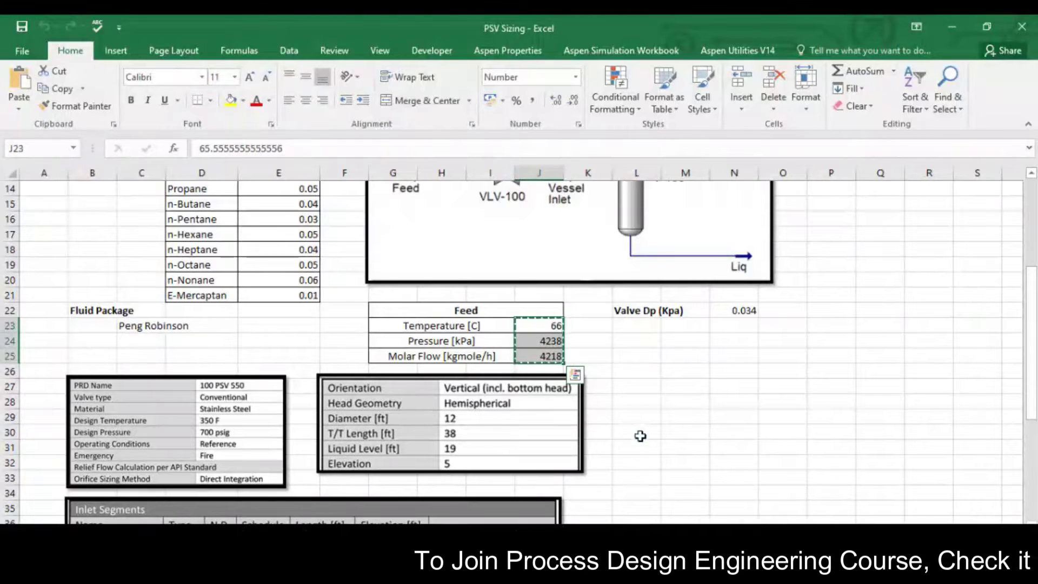
click(686, 568)
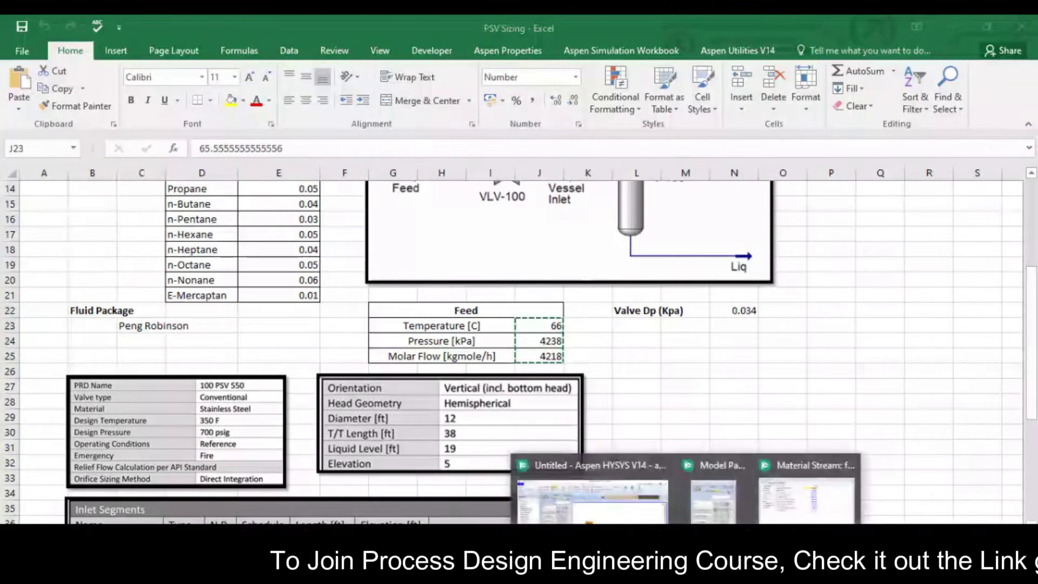
click(742, 514)
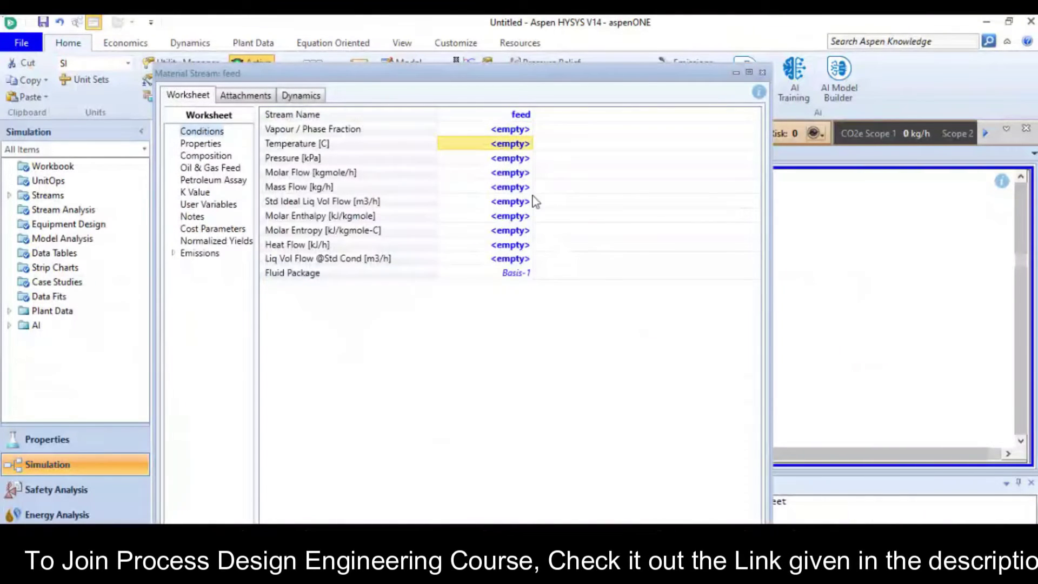
text(66.00 4238 4218)
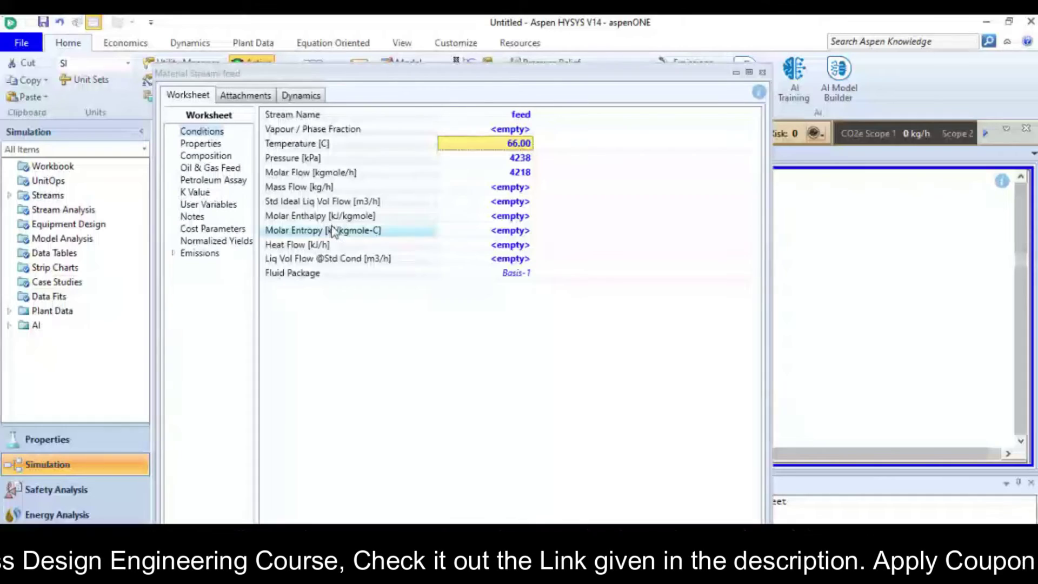
Paste the E9:E21 mole fractions into feed's composition and accept them normalised.
click(210, 157)
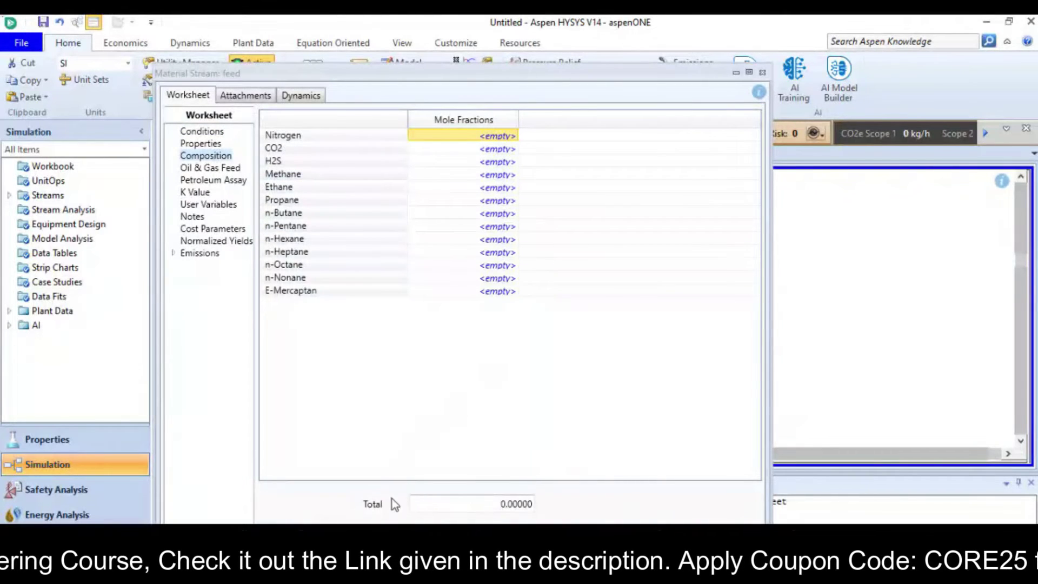
double_click(612, 354)
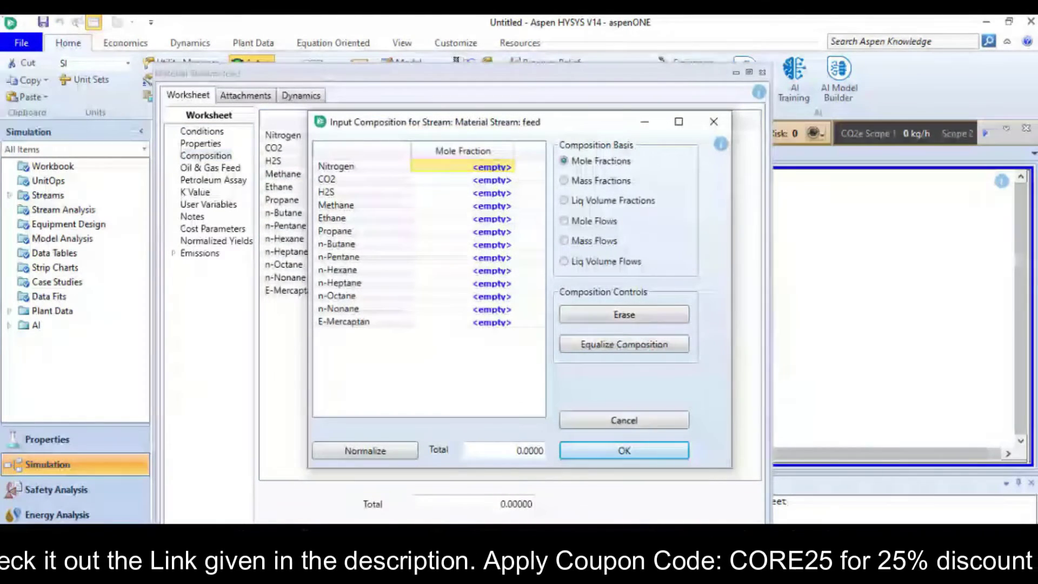
key(alt+Tab)
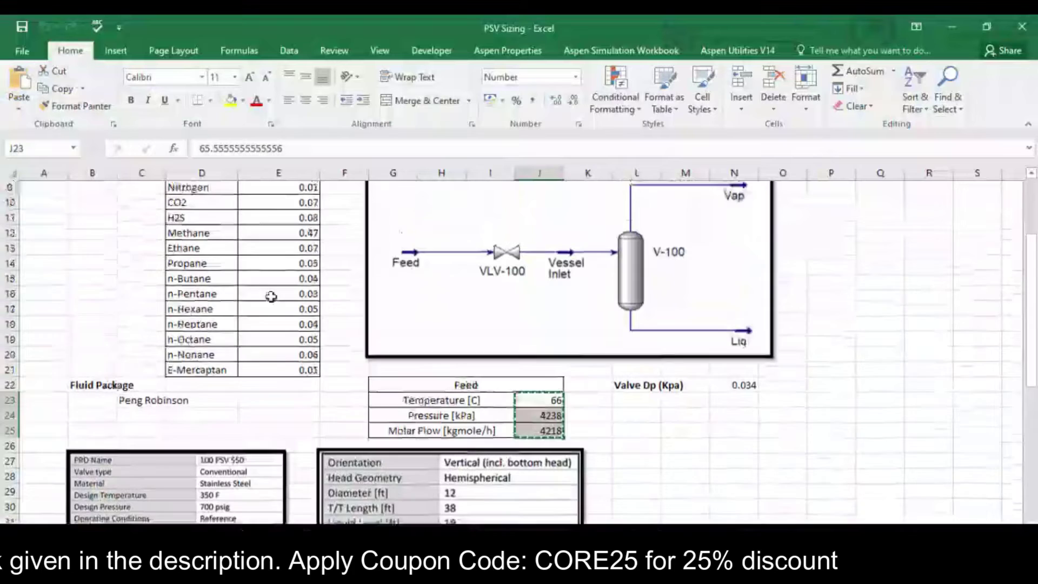
scroll(271, 296, up, 1)
drag(308, 204, 299, 387)
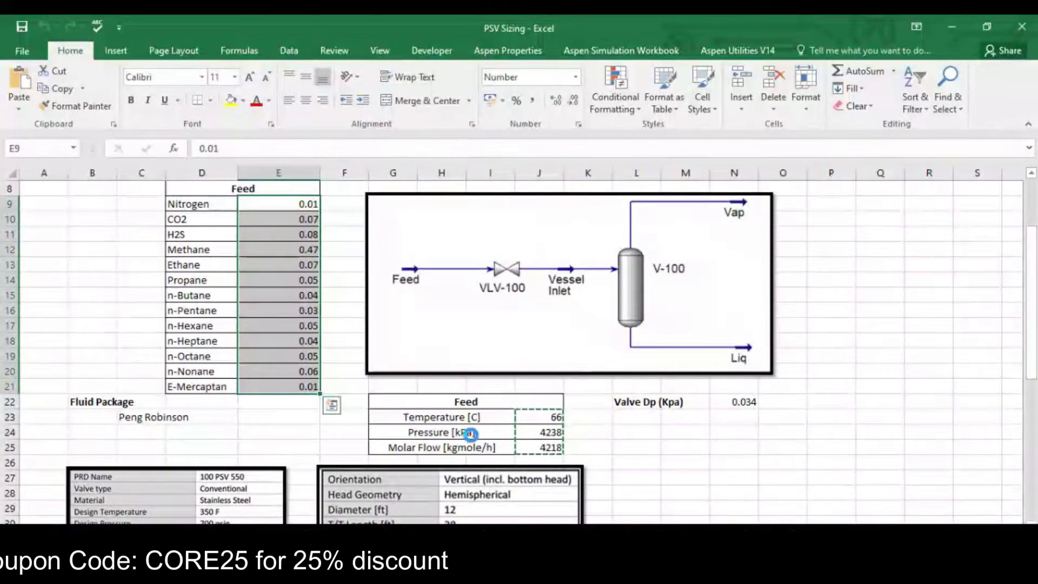
key(alt+Tab)
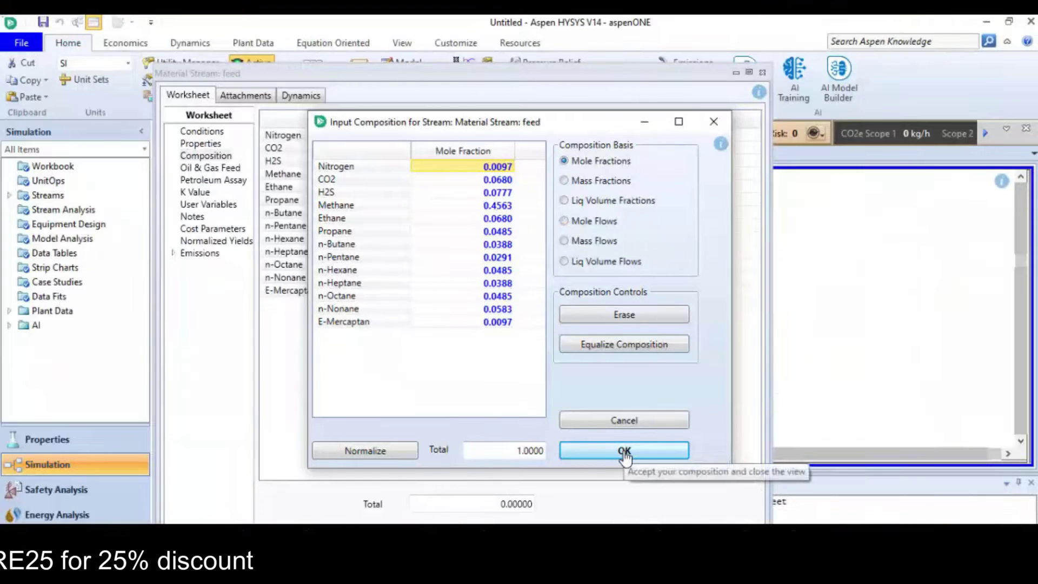
click(623, 452)
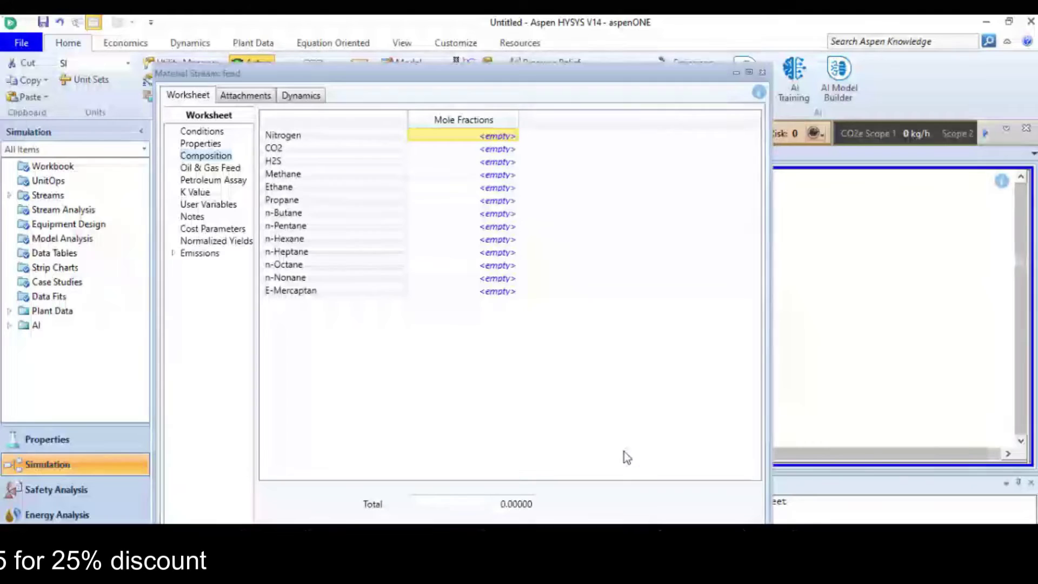
Place valve VLV-100 right of feed and separator V-100 right of the valve.
click(762, 72)
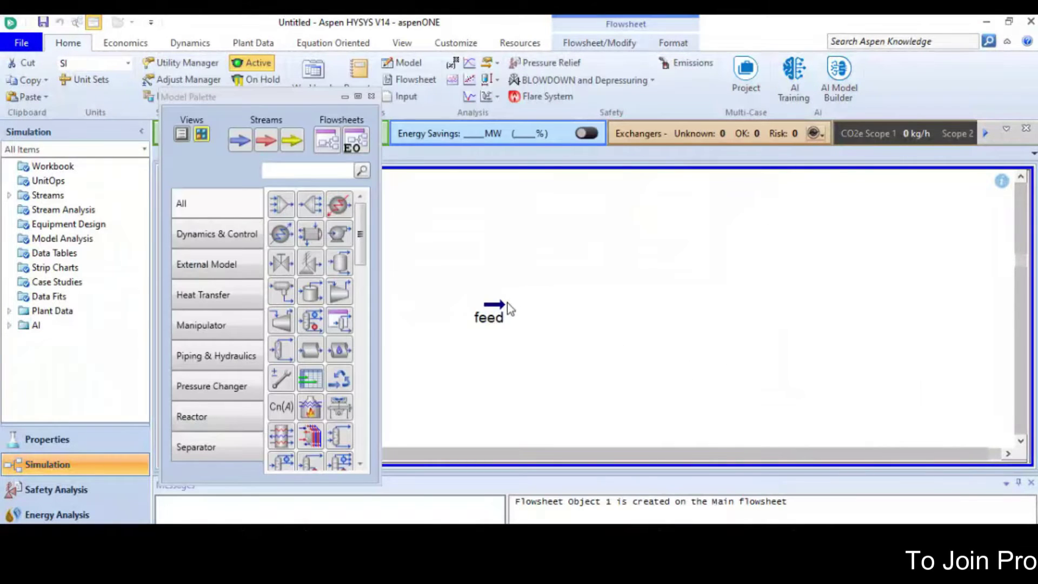
click(282, 265)
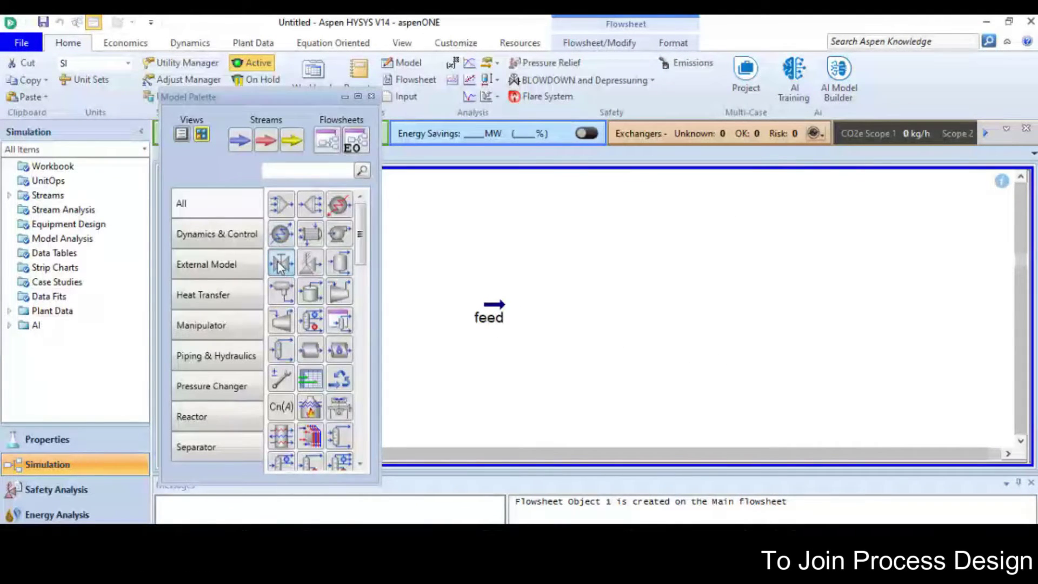
click(567, 323)
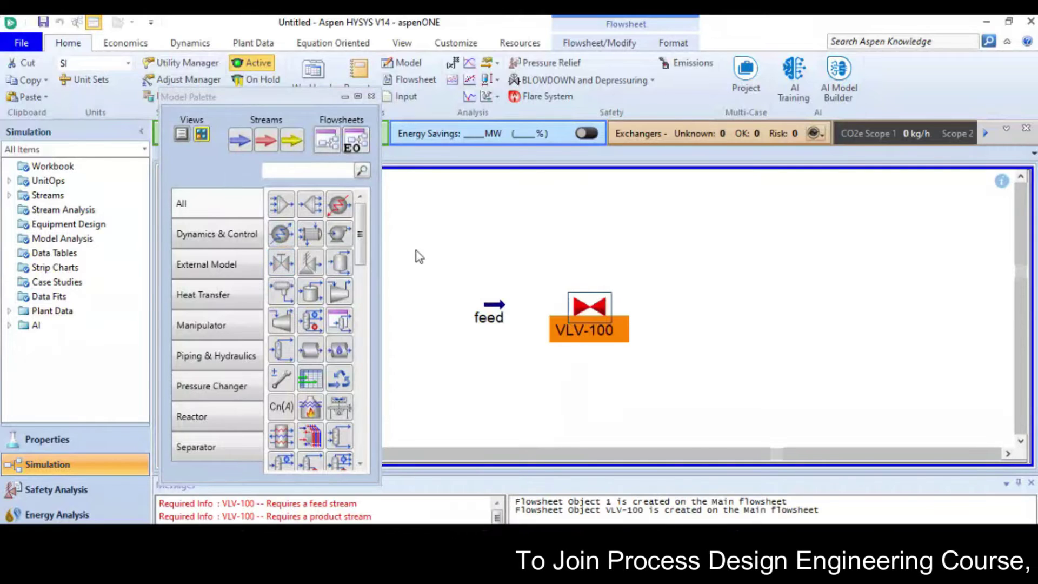
click(340, 262)
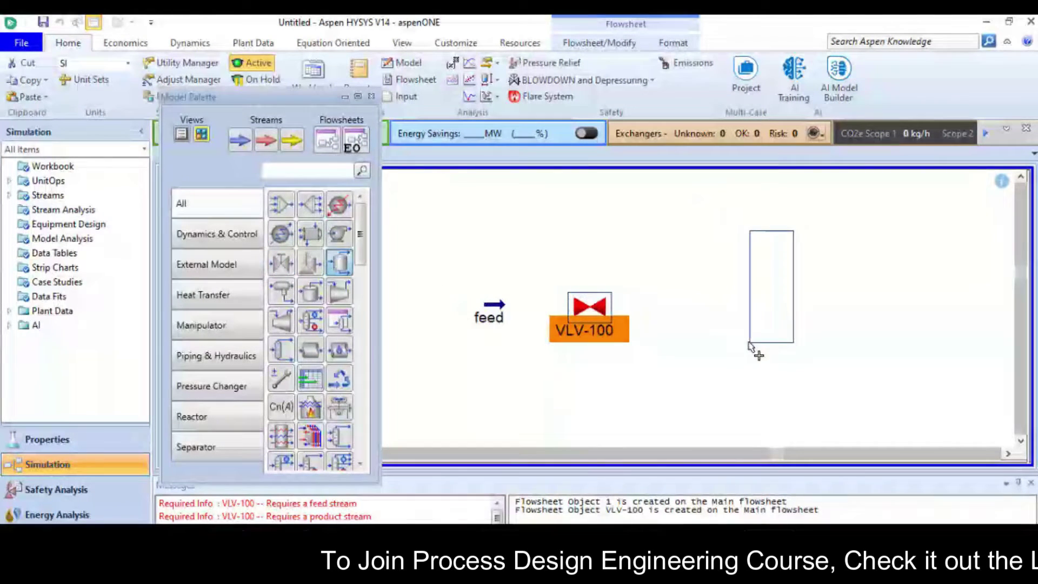
click(733, 367)
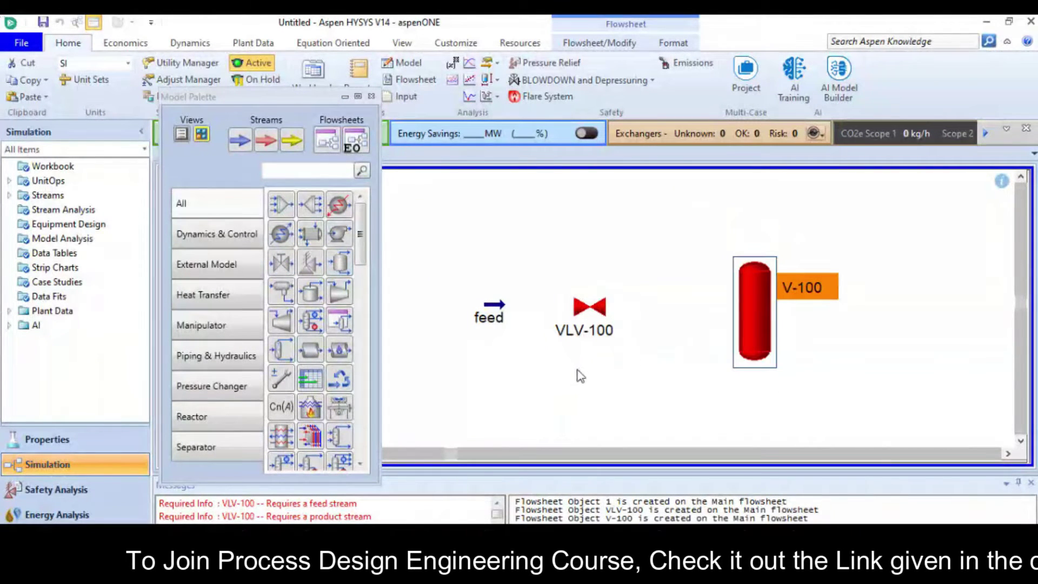
Give VLV-100 outlet stream 'to sep' and a 0.034 kPa pressure drop.
double_click(594, 317)
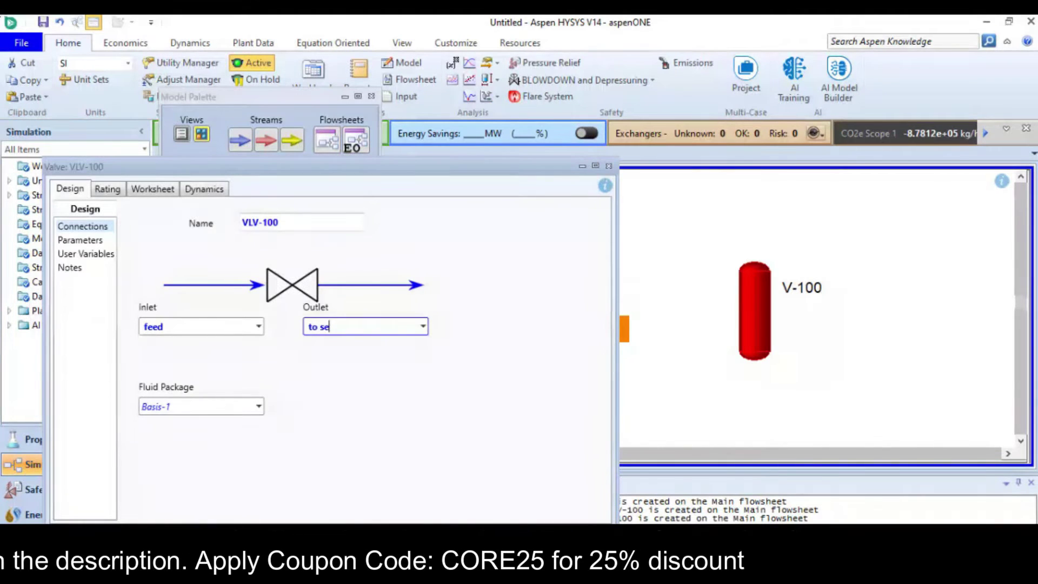
key(Return)
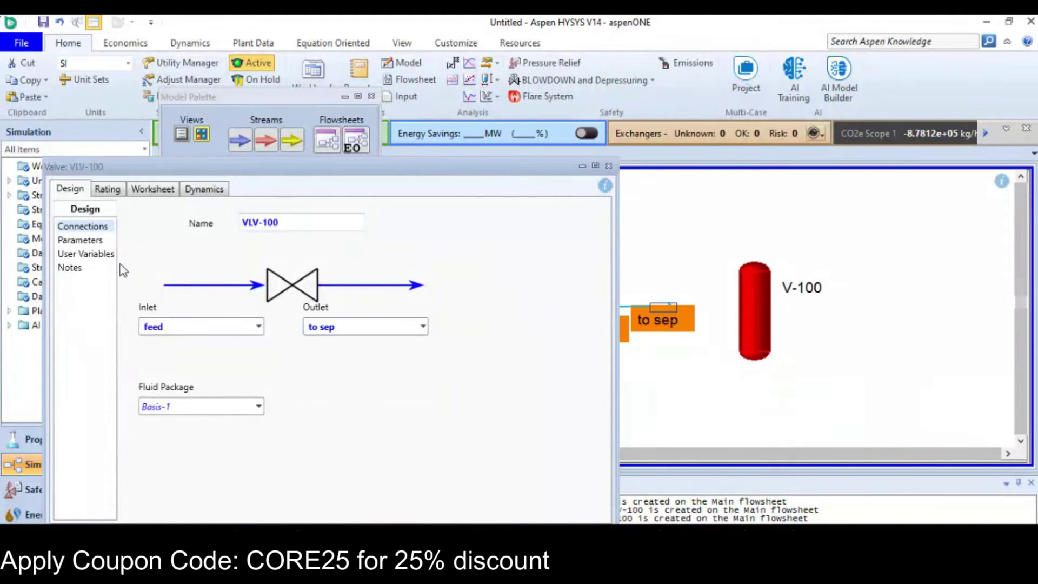
click(91, 241)
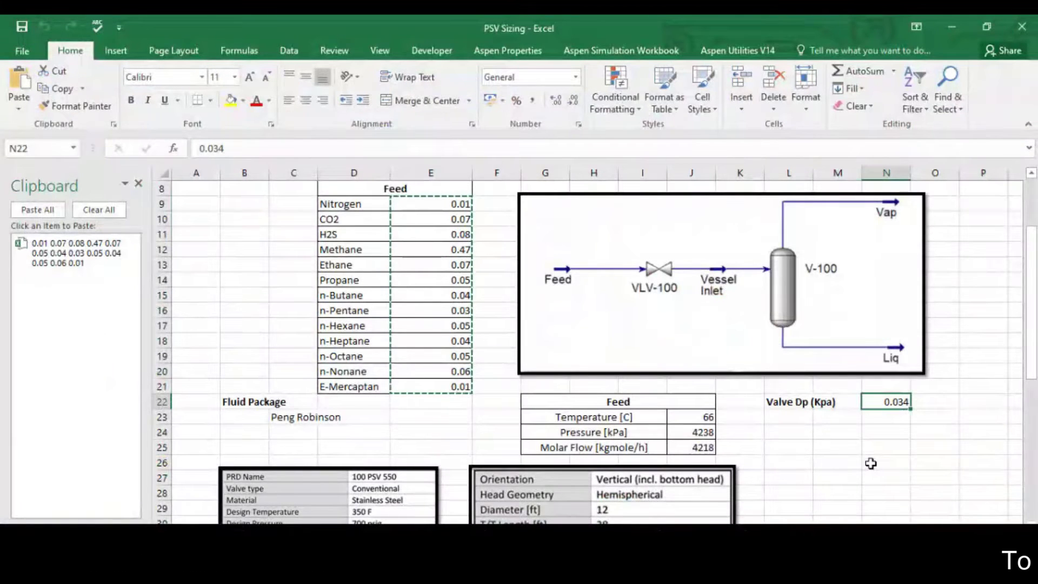
key(ctrl+c)
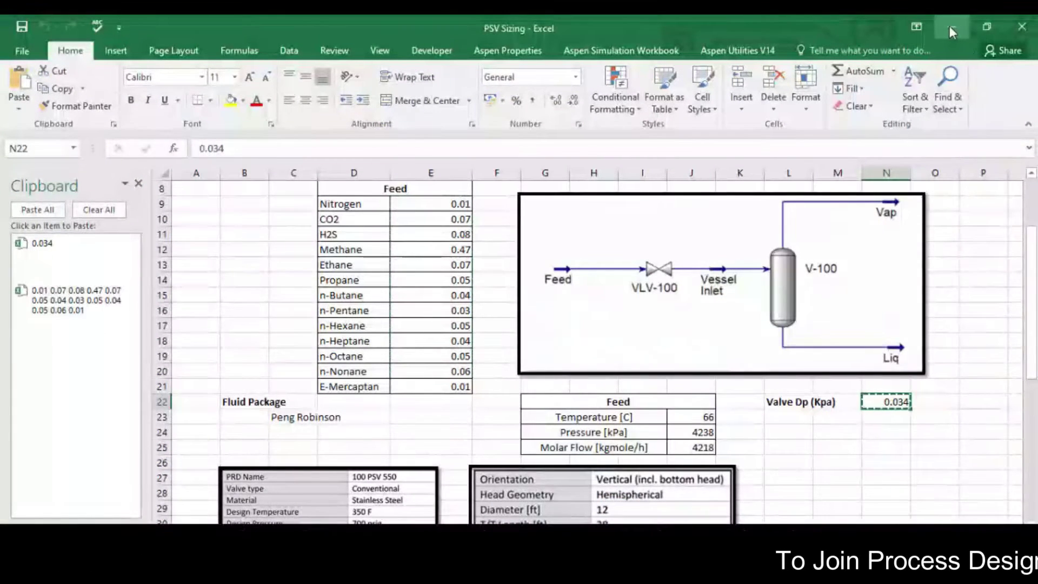
click(950, 25)
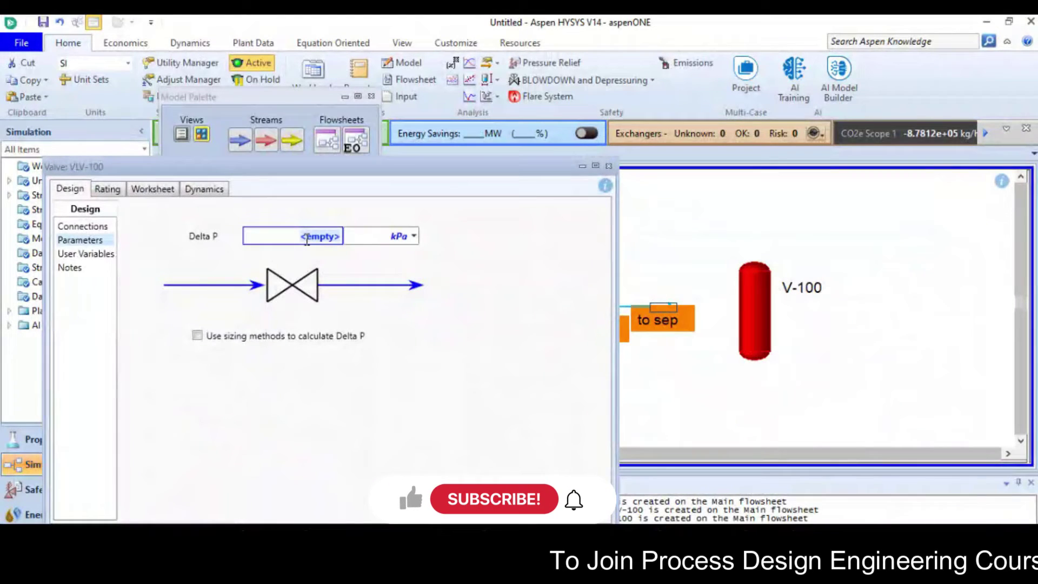
text(0.034)
key(Return)
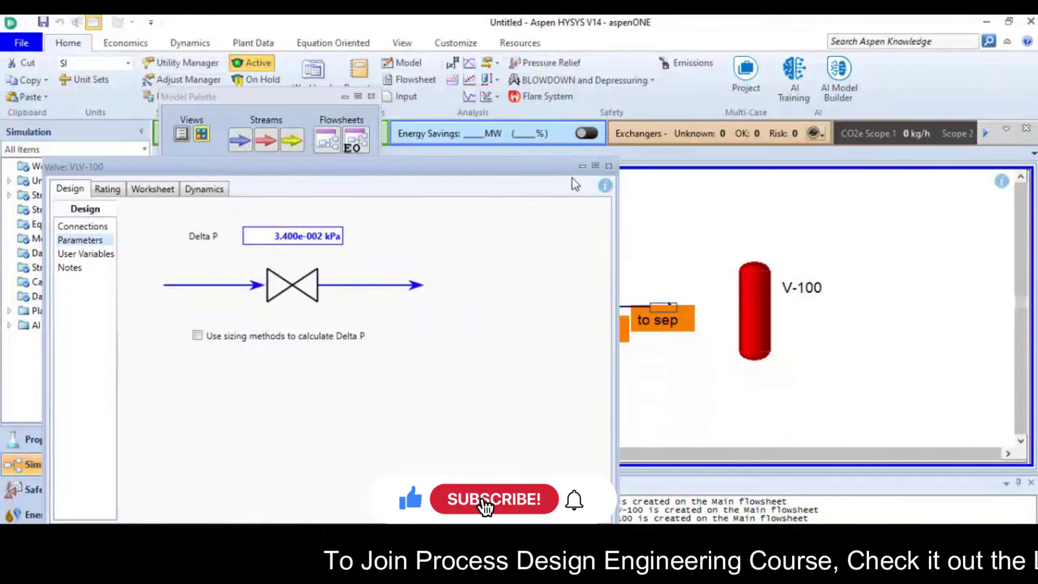
click(608, 166)
click(719, 288)
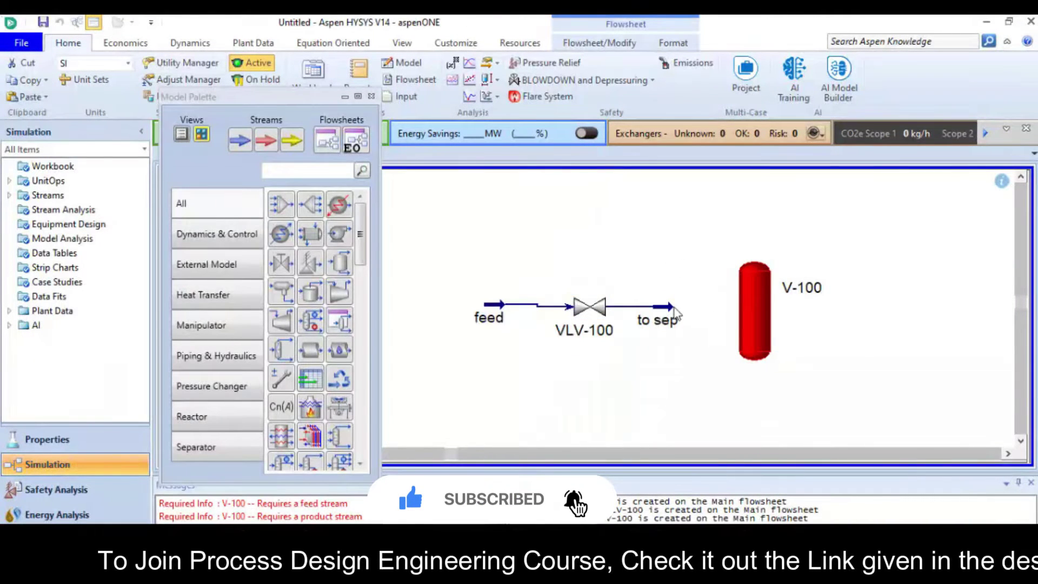
Align feed with the valve, then connect V-100: inlet 'to sep', outlets 'vap' and 'liq'.
click(494, 305)
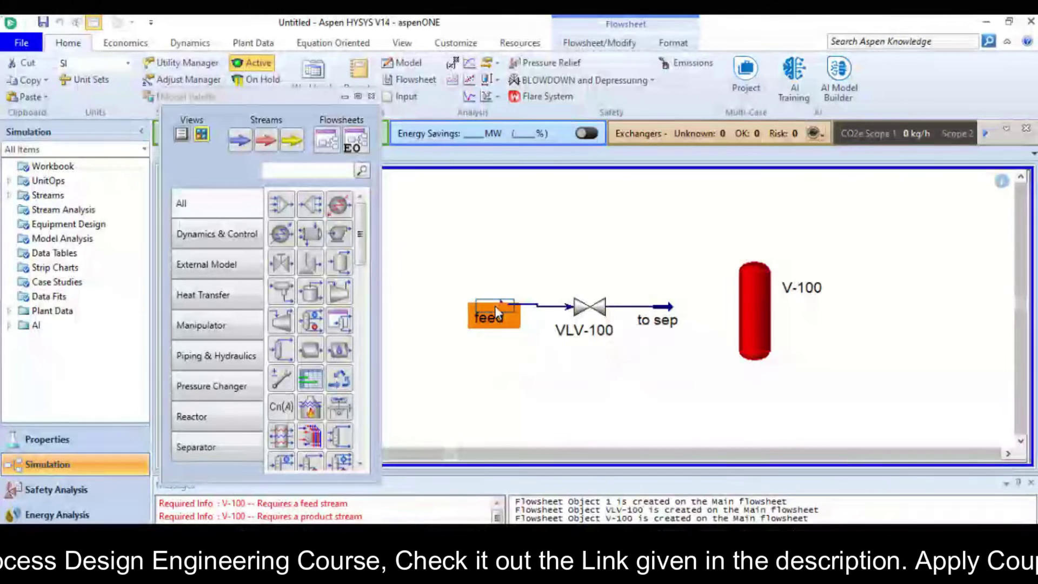
drag(495, 309, 495, 310)
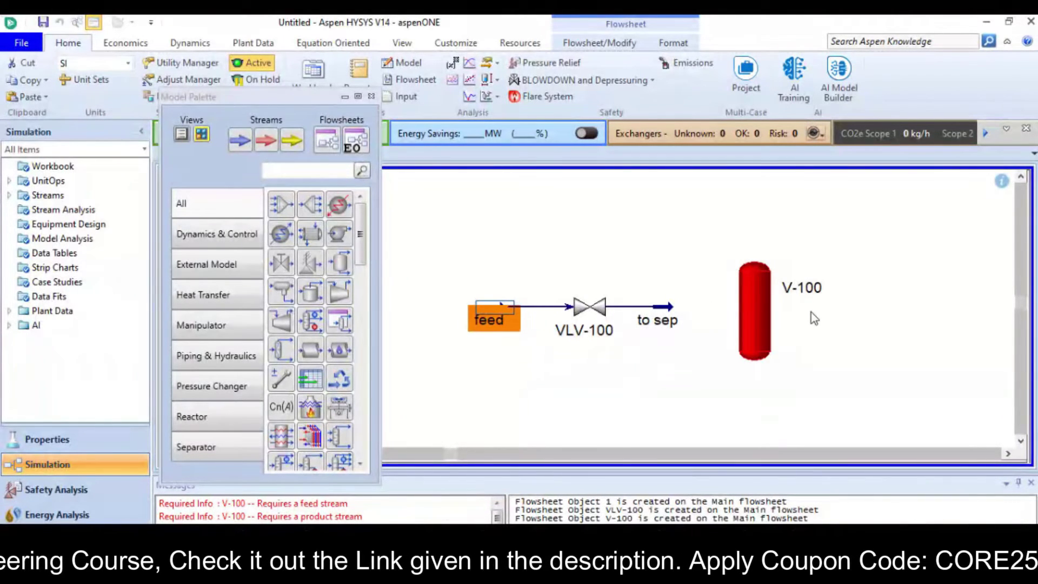
double_click(762, 311)
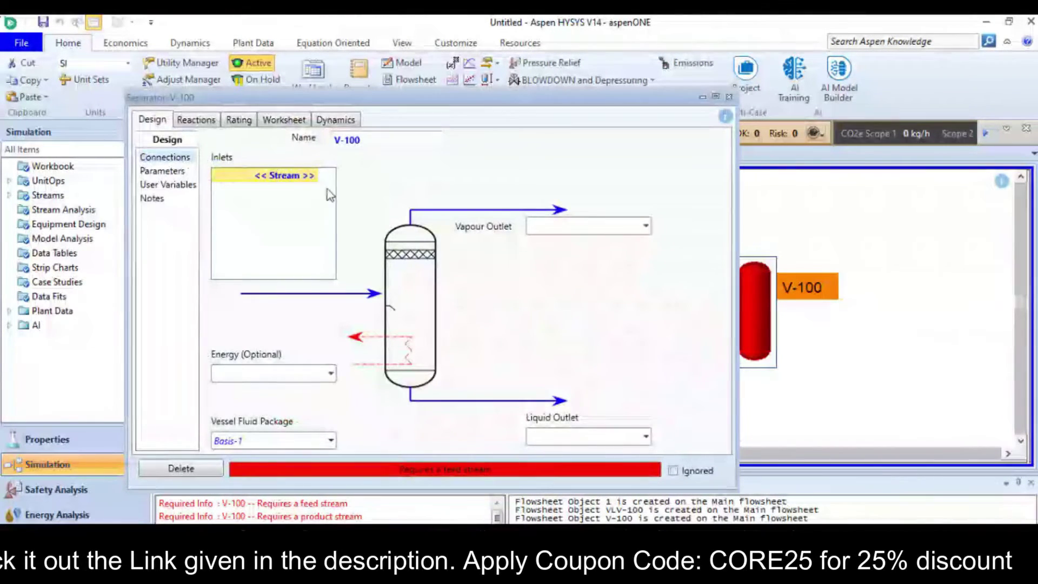
click(267, 198)
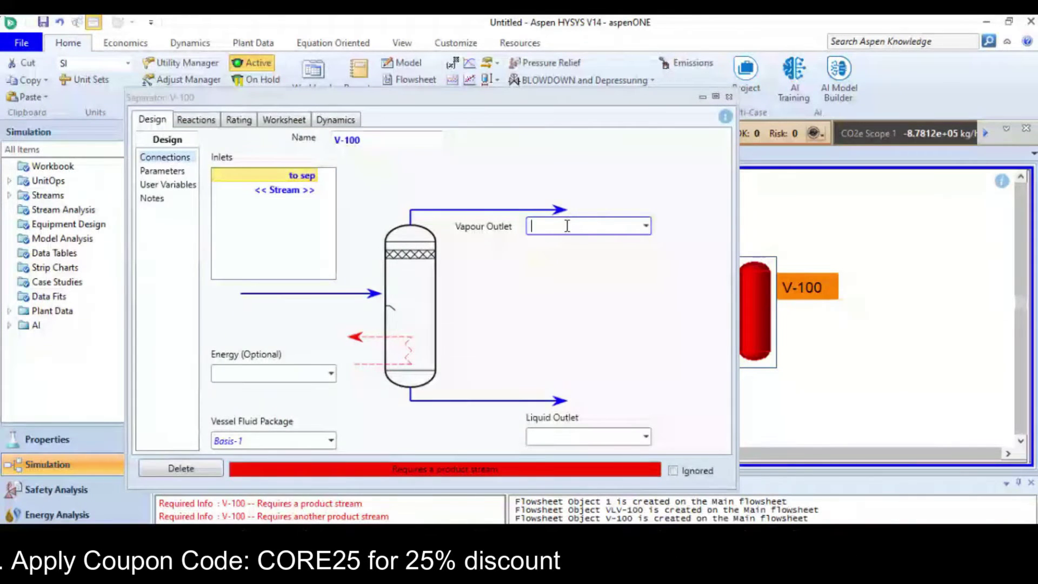
key(Return)
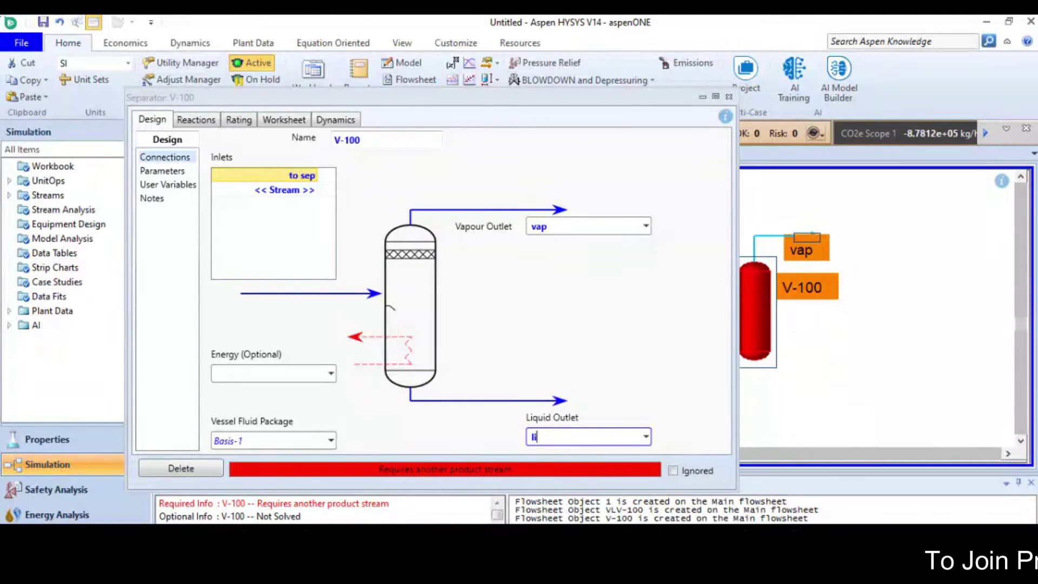
key(Return)
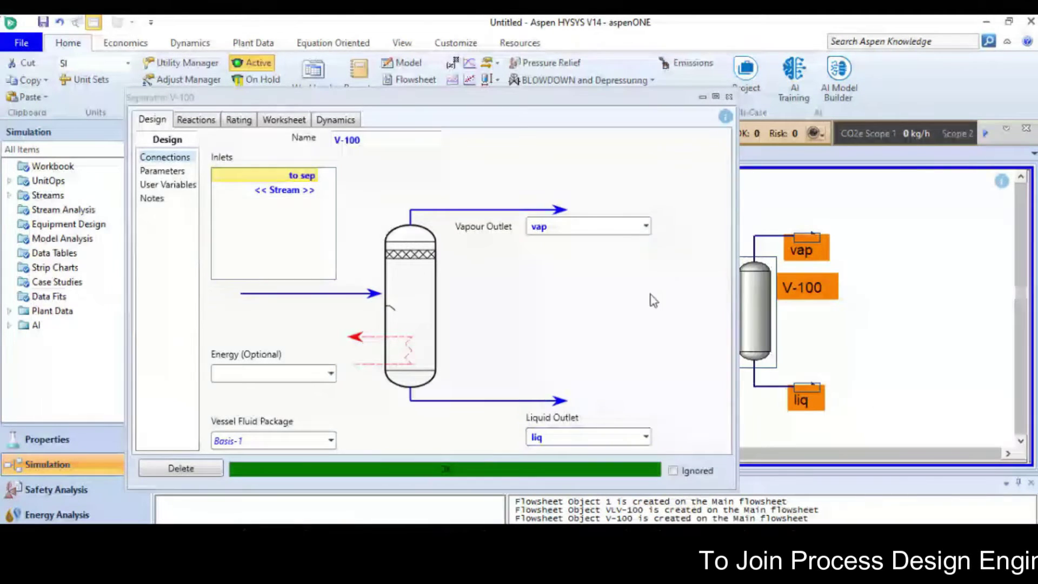
click(730, 98)
click(888, 284)
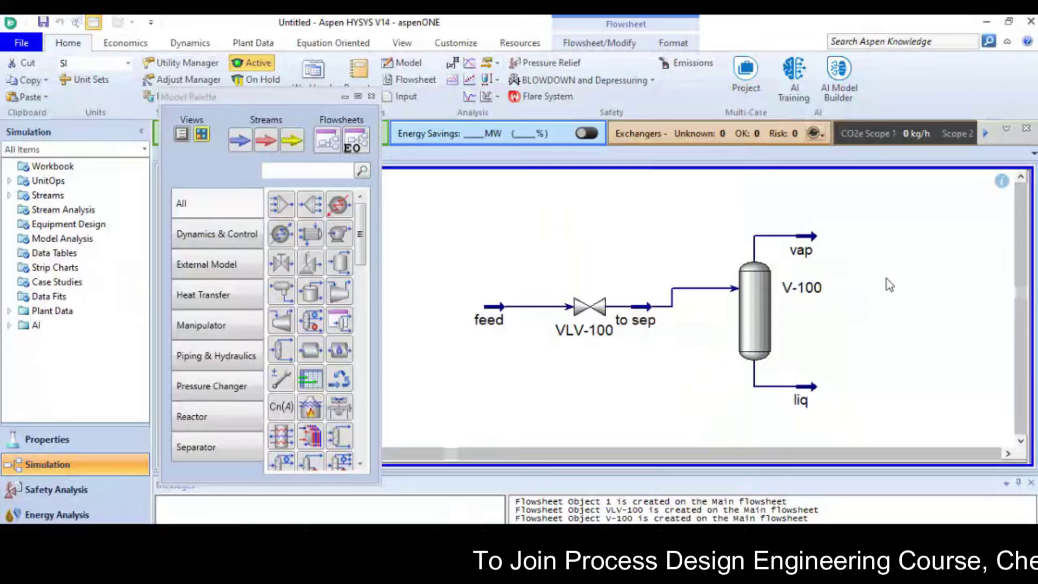
Straighten V-100's inlet, then add 100 PSV 001 on vap under design code Other.
drag(761, 300, 761, 320)
click(944, 310)
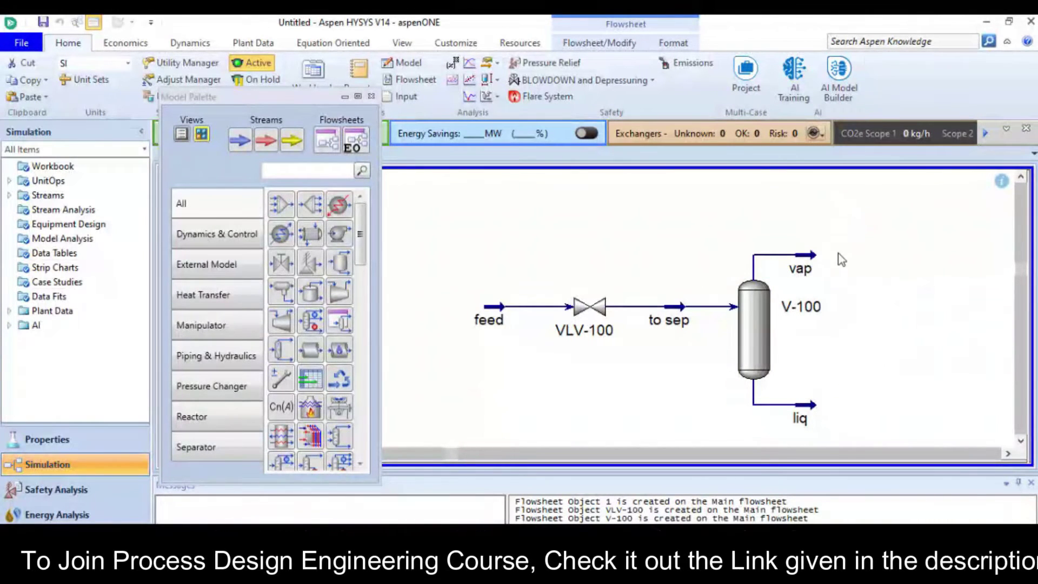
mouse_move(802, 263)
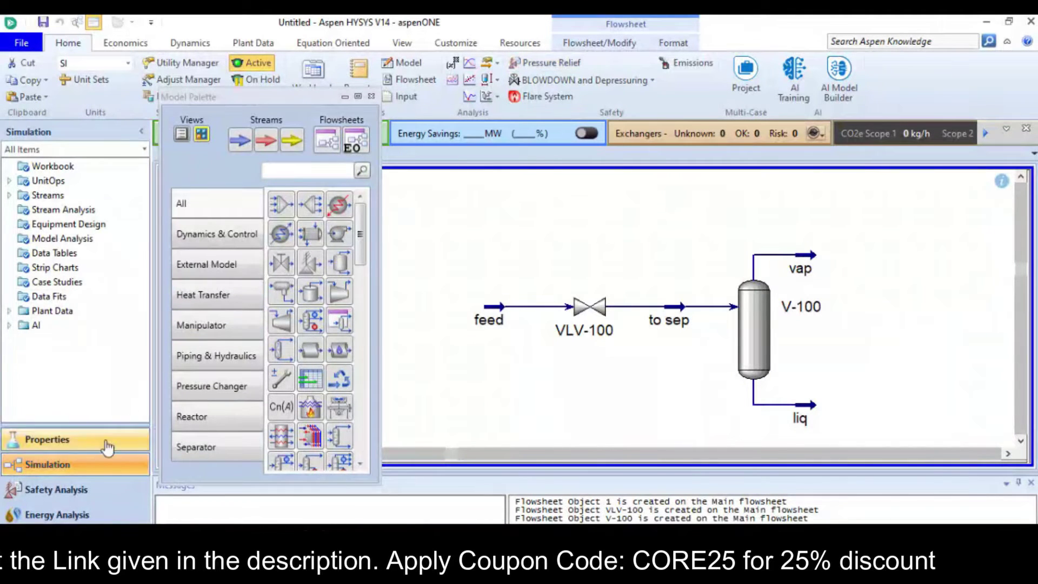
click(78, 489)
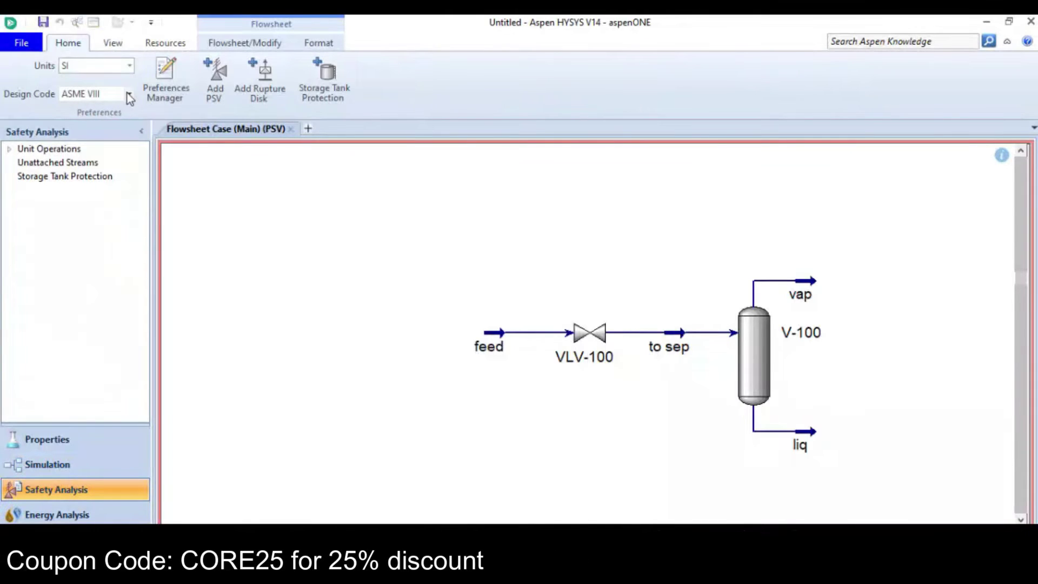
click(129, 94)
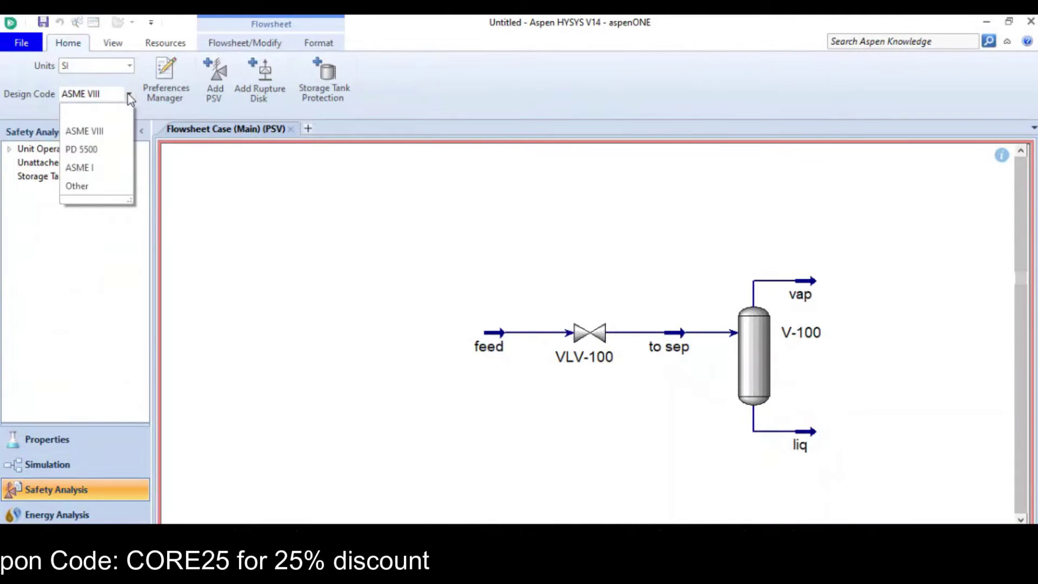
click(77, 187)
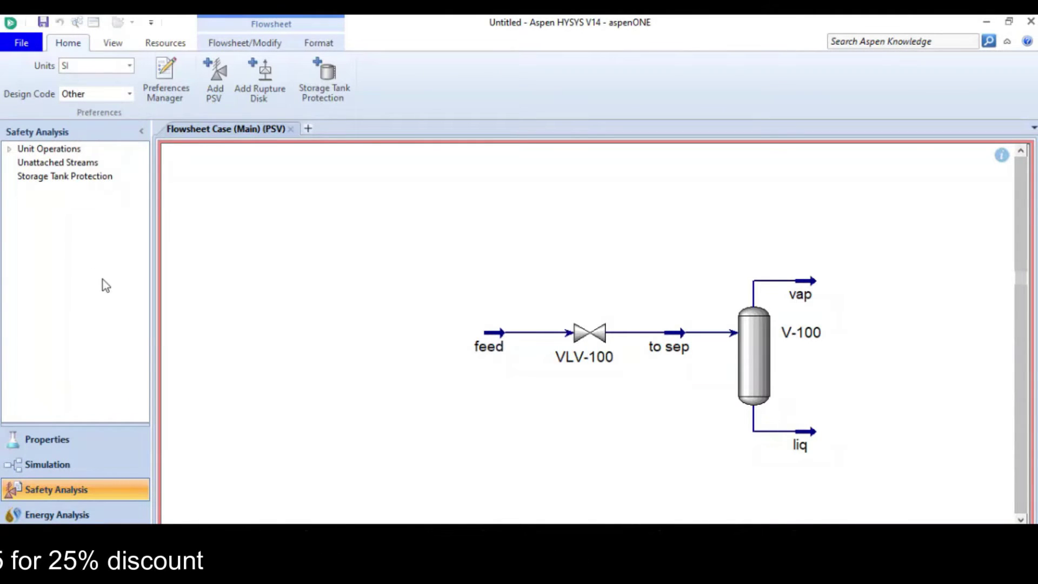
click(219, 82)
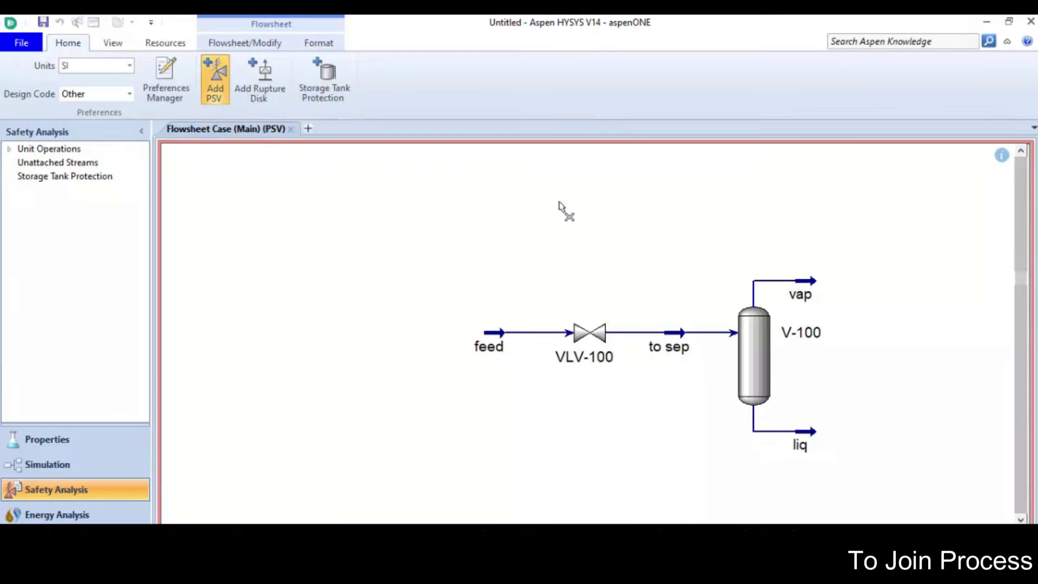
click(796, 284)
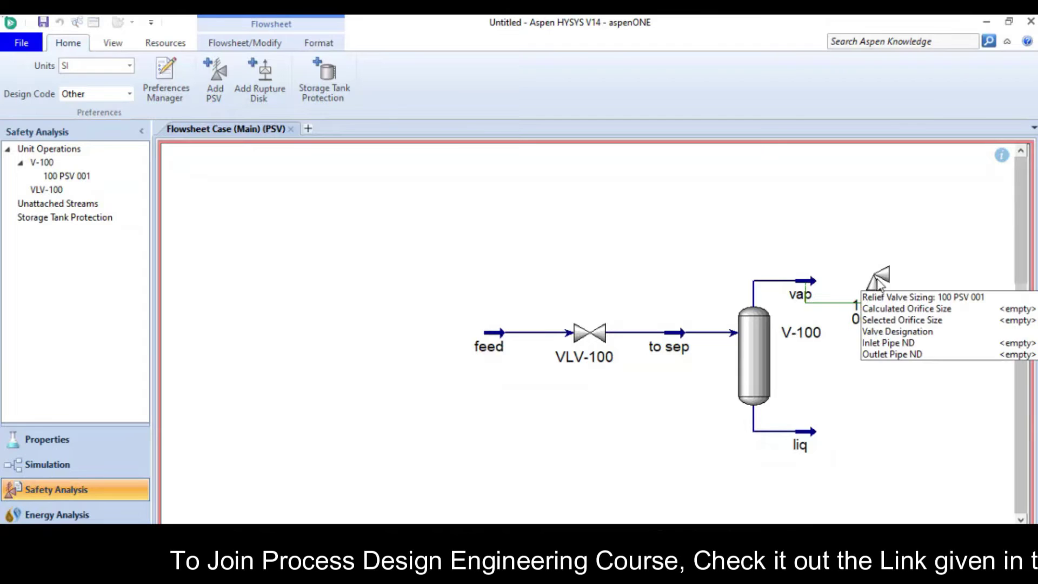
double_click(877, 309)
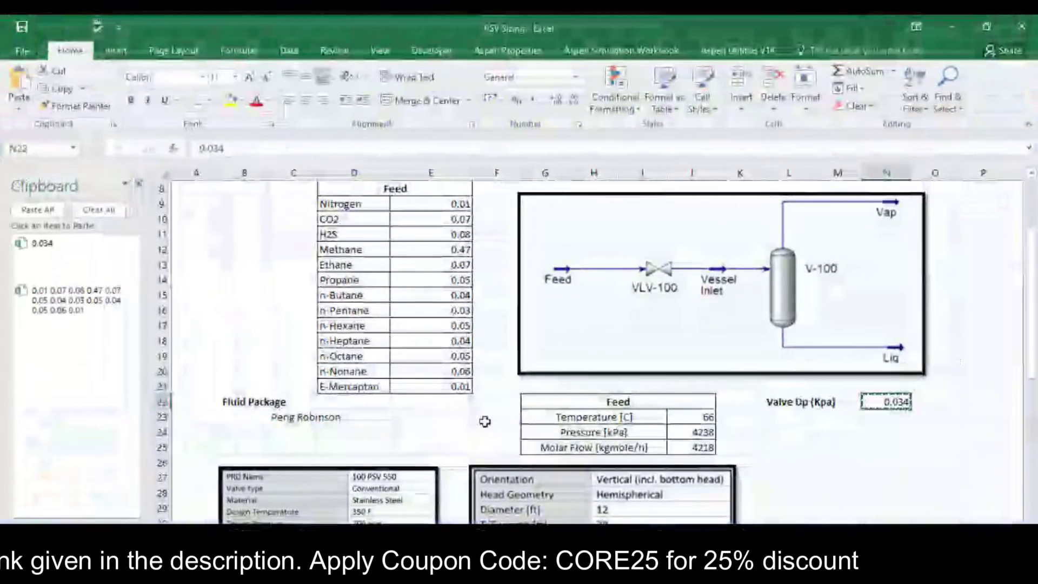
Set 100 PSV 001's design temperature to 350 °F and design pressure to 700 psiG.
scroll(431, 367, up, 2)
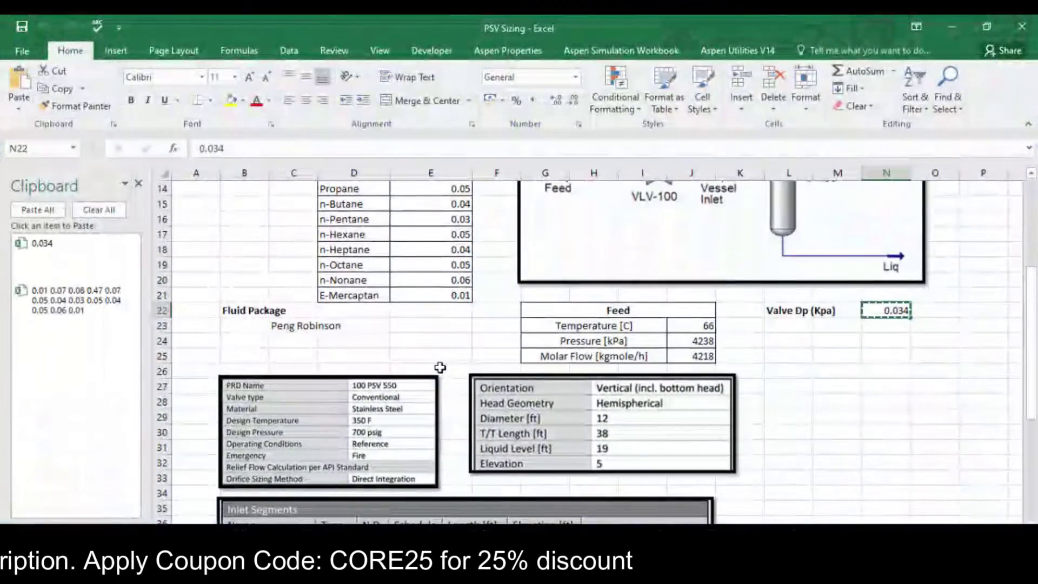
scroll(310, 371, down, 1)
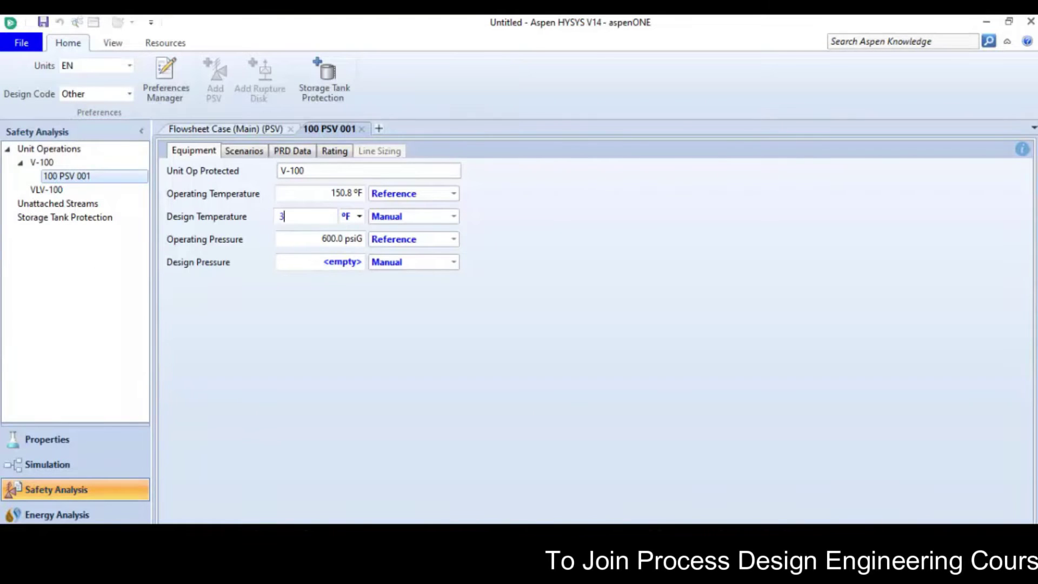
key(Return)
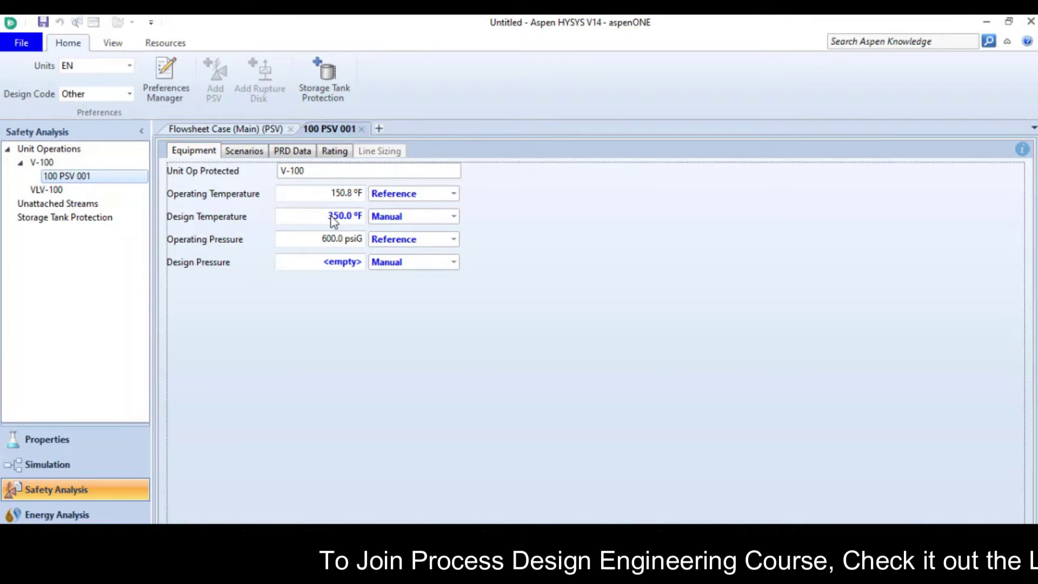
click(340, 264)
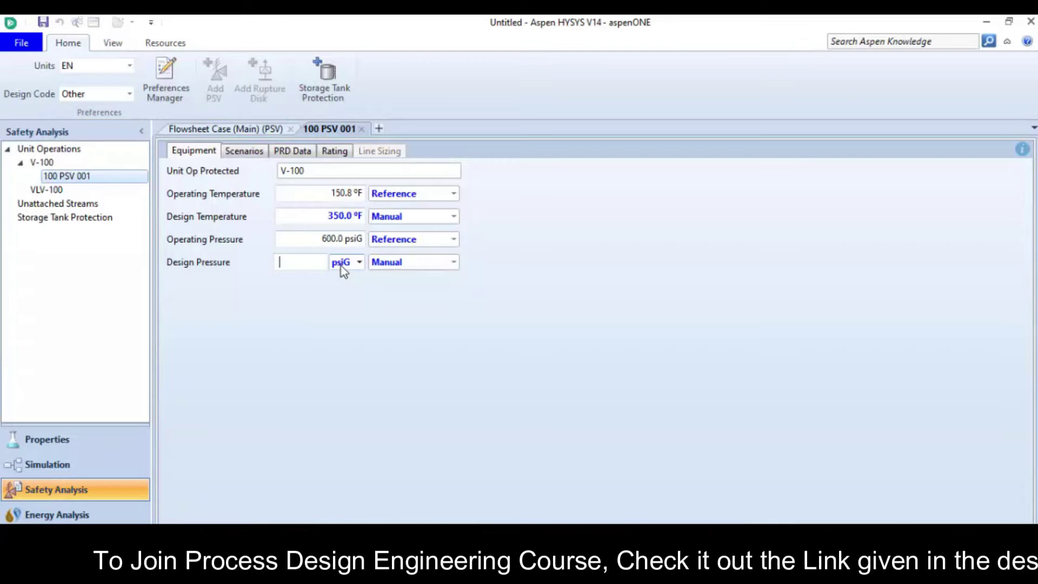
text(700)
key(Return)
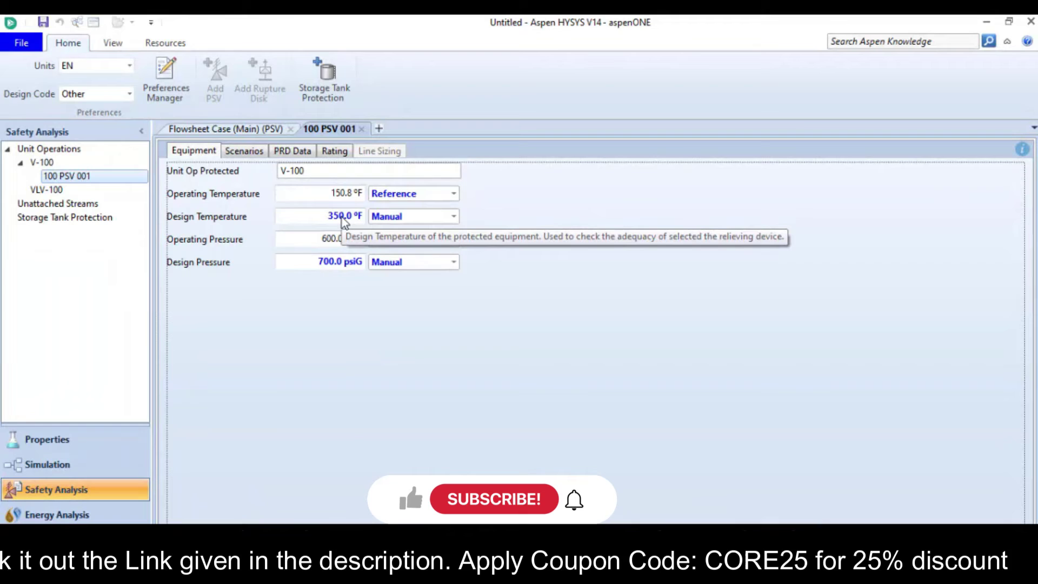
Create Scenario100, make it the sizing case with type Fire, and view the PRD data.
click(244, 151)
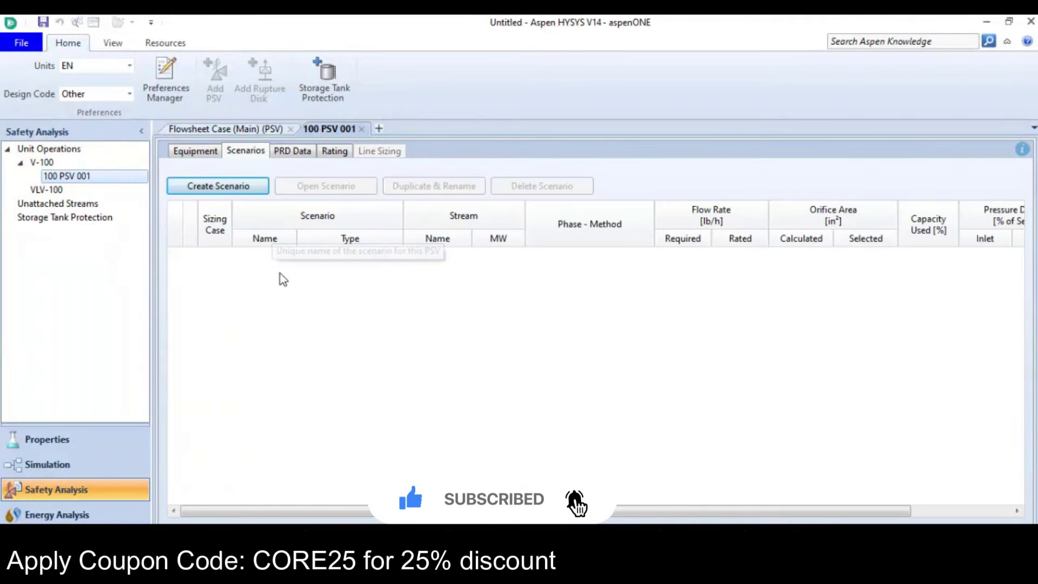
click(227, 186)
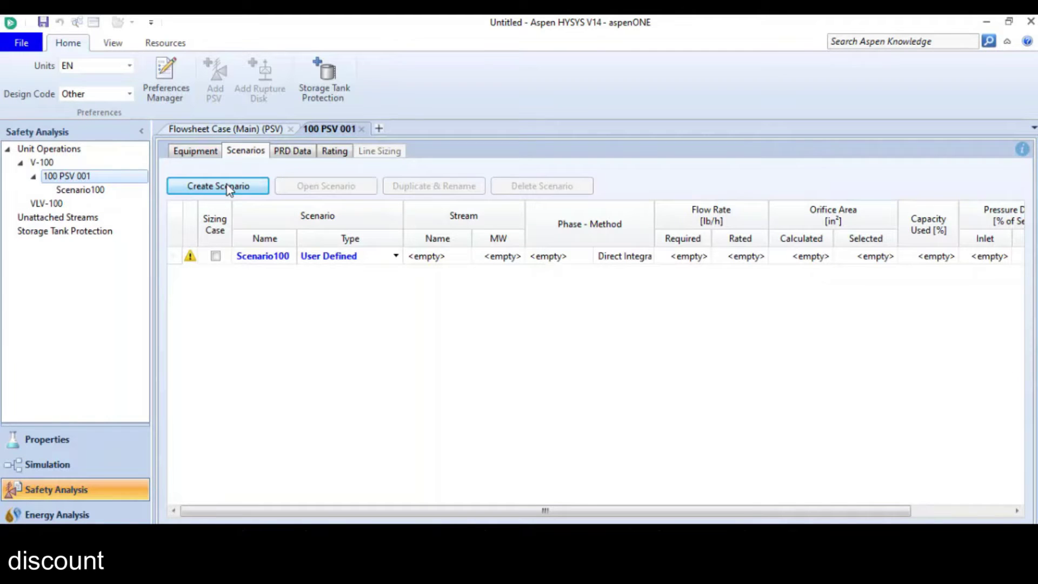
click(215, 256)
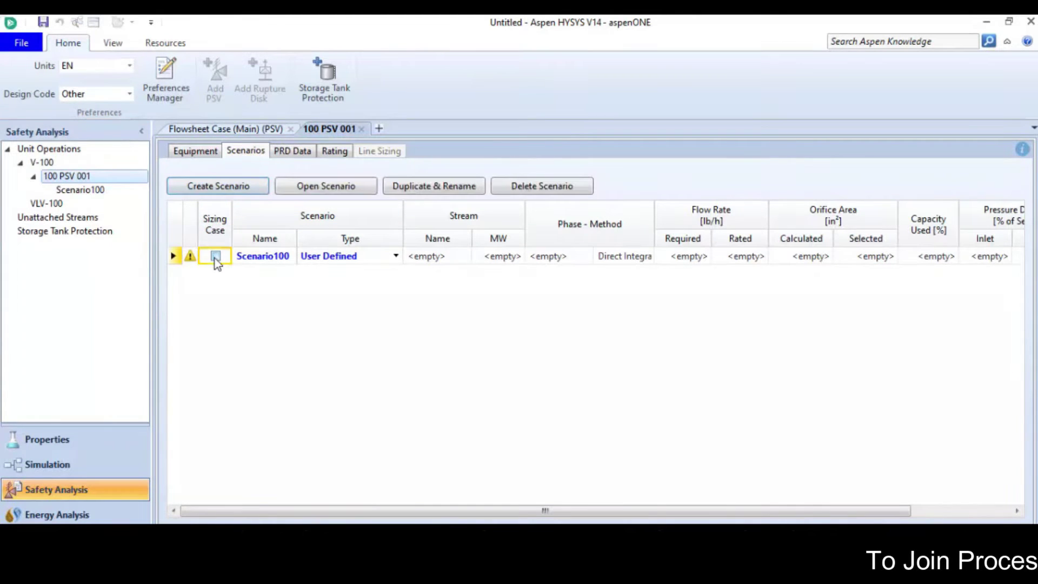
click(387, 255)
click(396, 257)
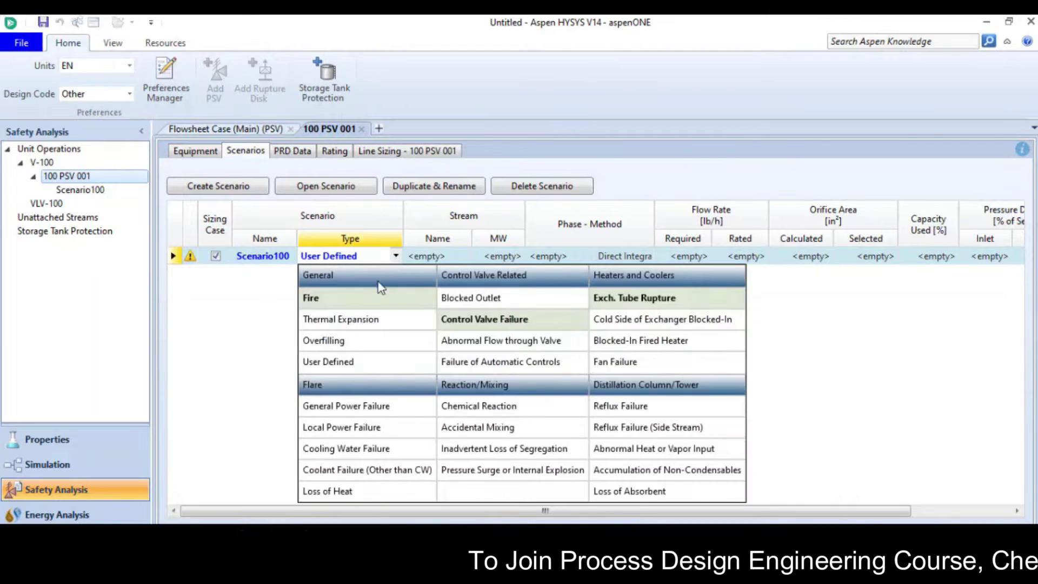
click(349, 297)
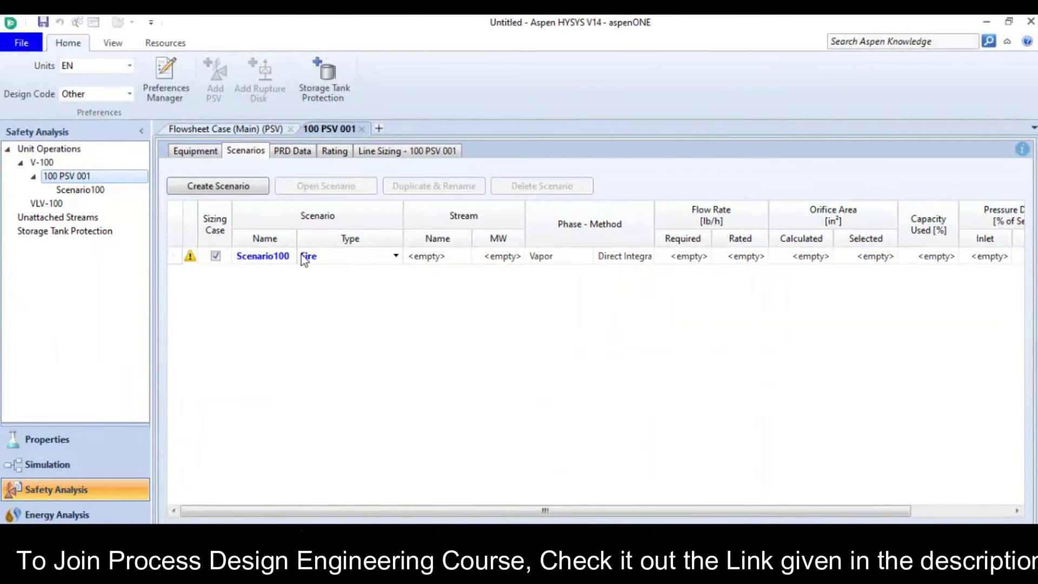
click(296, 152)
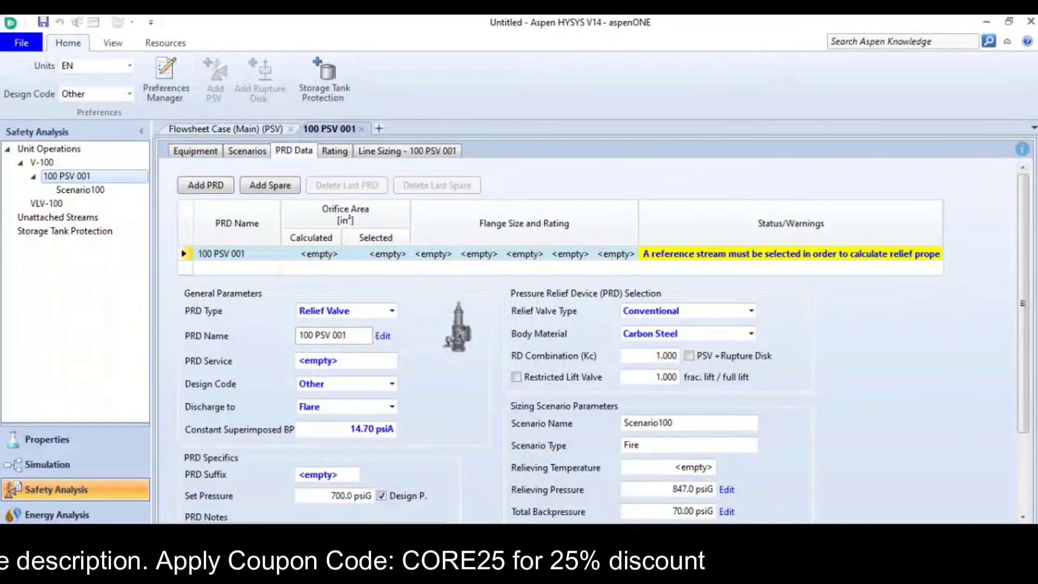
Scroll through the PSV Sizing workbook's fire-case data, then return to HYSYS.
key(alt+Tab)
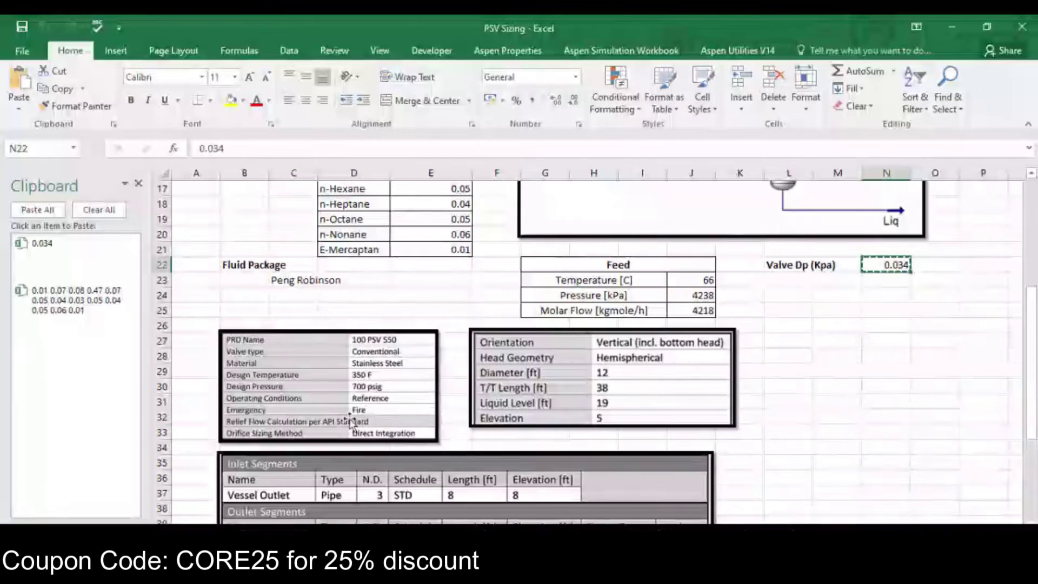
scroll(346, 320, down, 1)
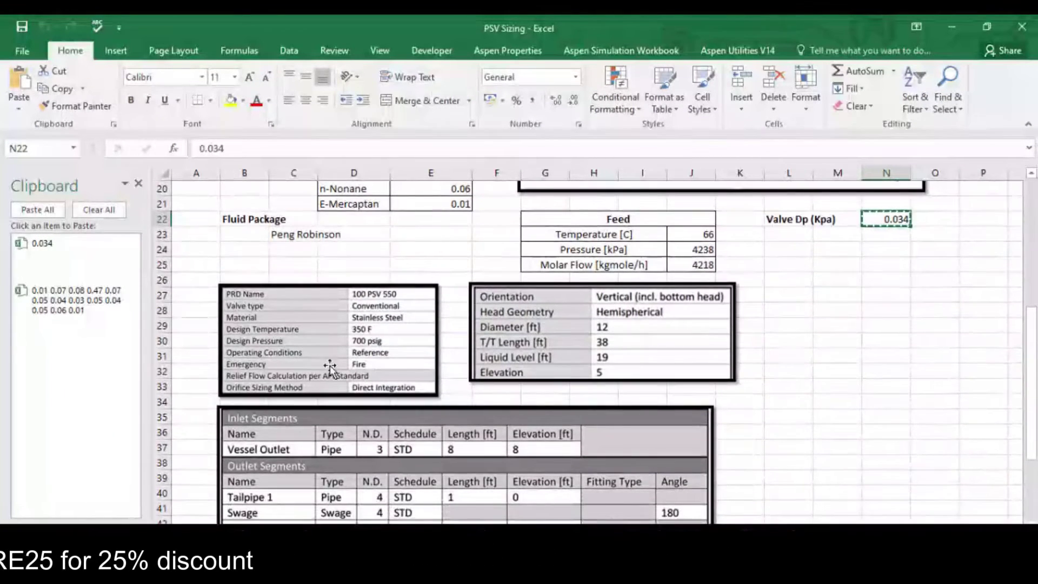
scroll(411, 320, down, 2)
scroll(409, 314, up, 1)
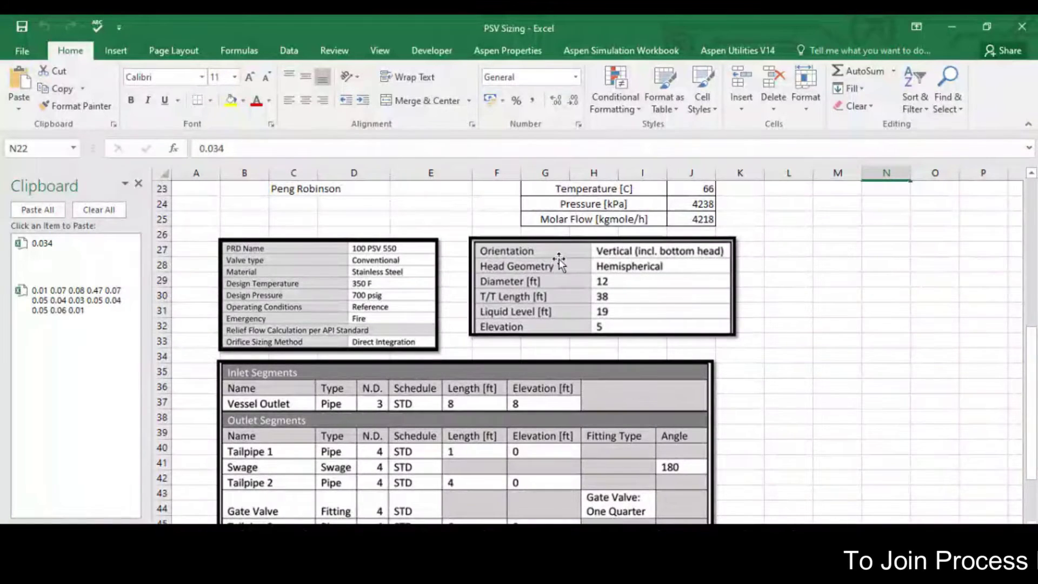
key(alt+Tab)
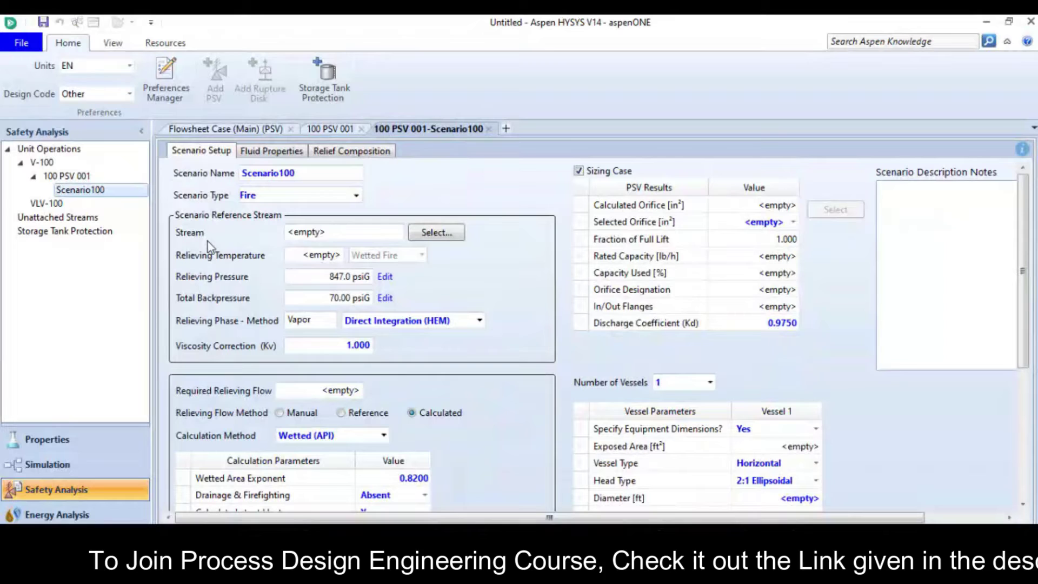
Select feed as Scenario100's reference stream and look up the workbook's vessel data.
click(436, 234)
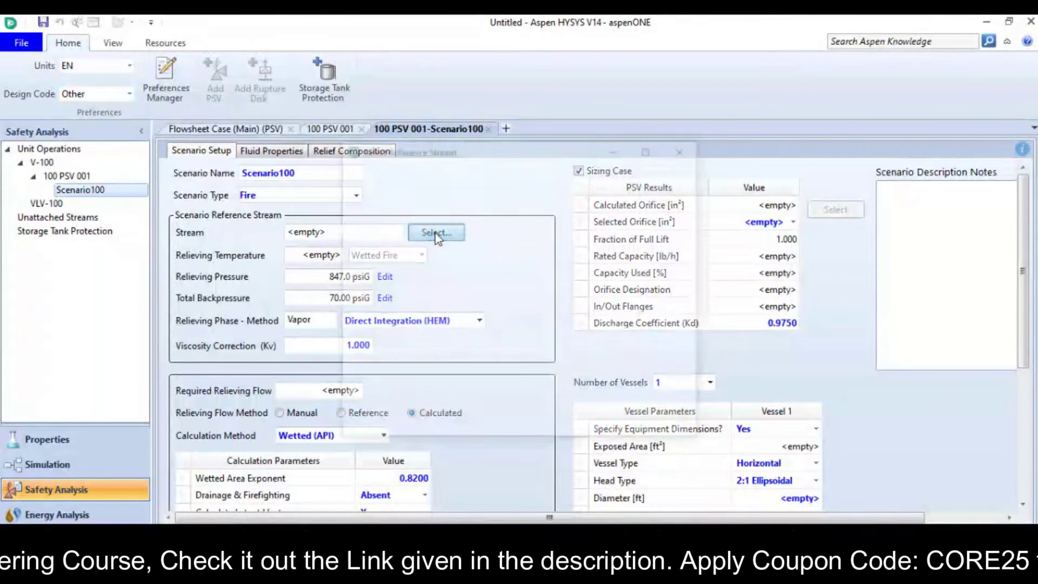
click(478, 193)
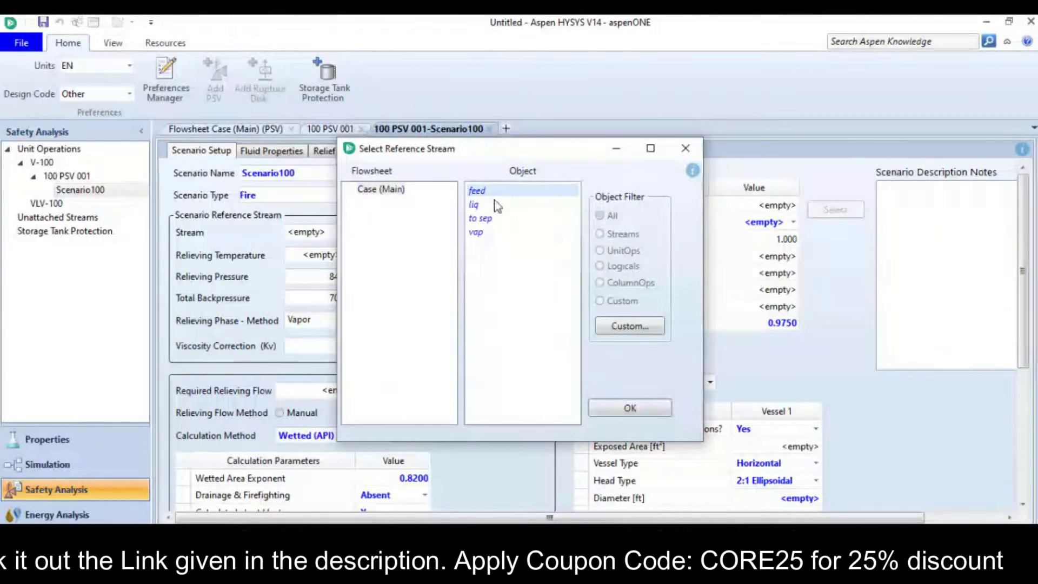
click(629, 407)
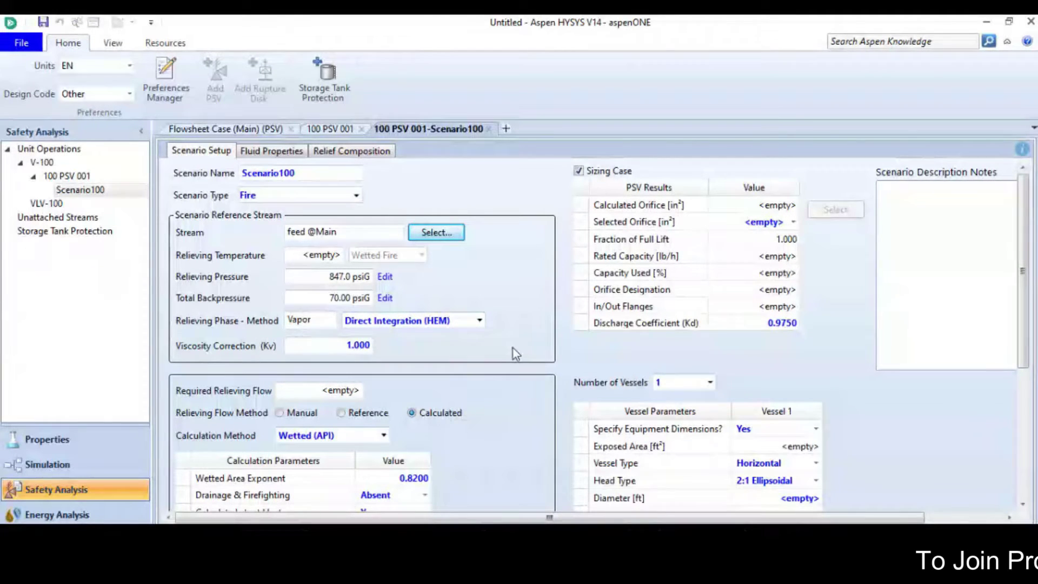
scroll(501, 351, down, 3)
scroll(490, 357, down, 2)
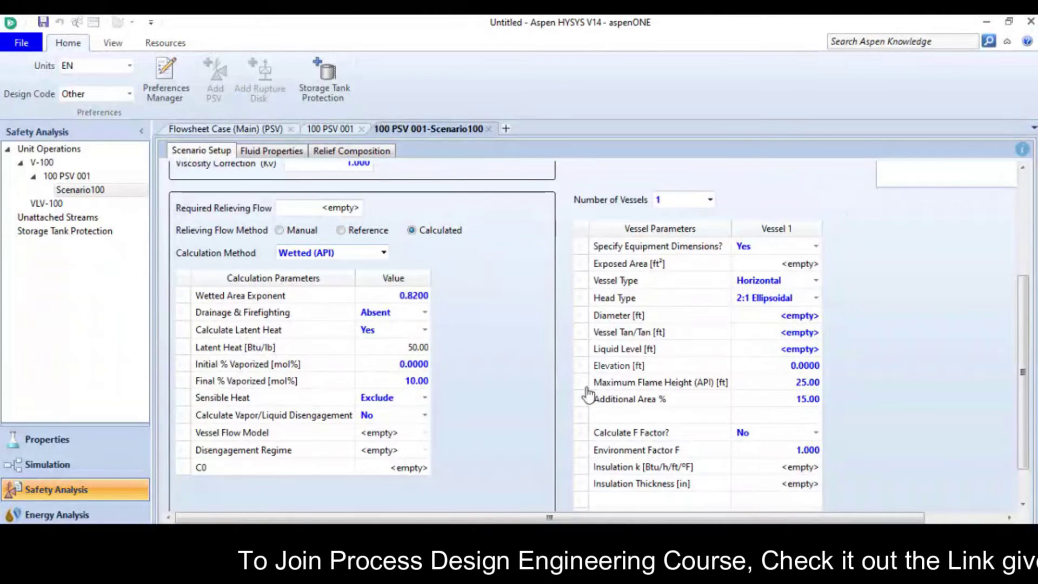
key(alt+Tab)
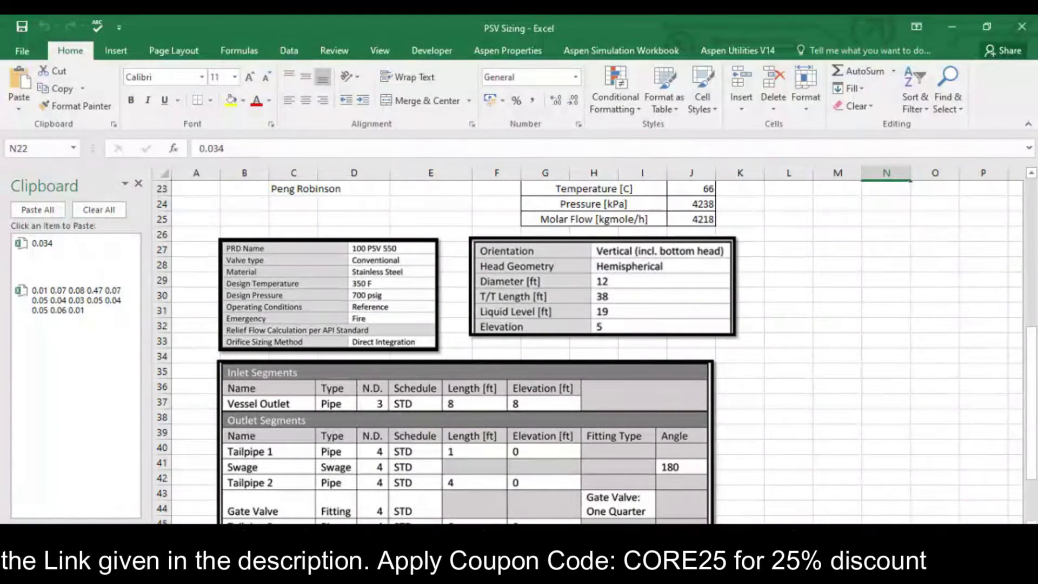
Set the vessel type to Vertical (incl. bottom head) with hemispherical heads.
key(alt+Tab)
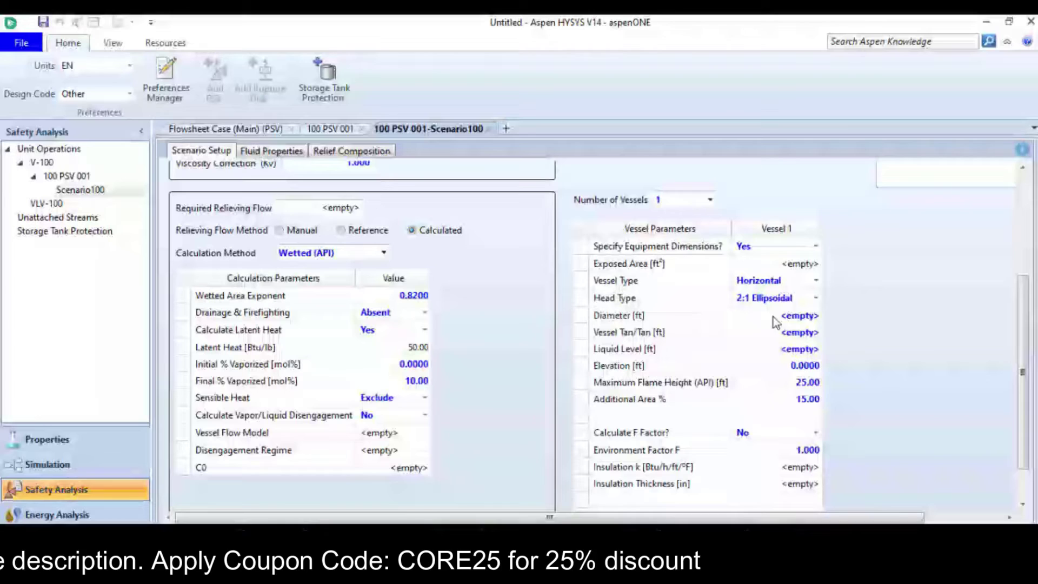
click(816, 280)
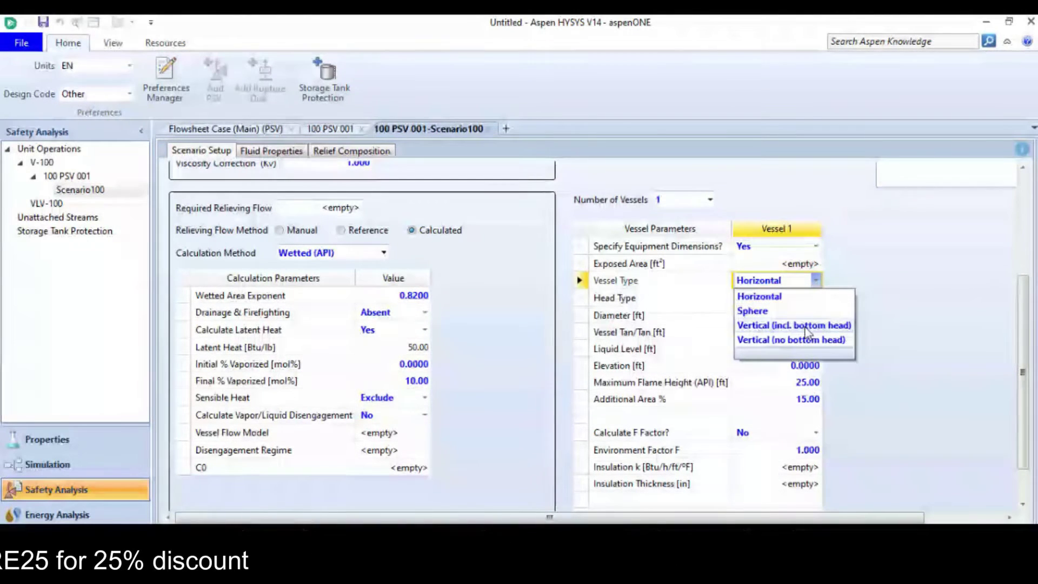
click(804, 326)
click(815, 298)
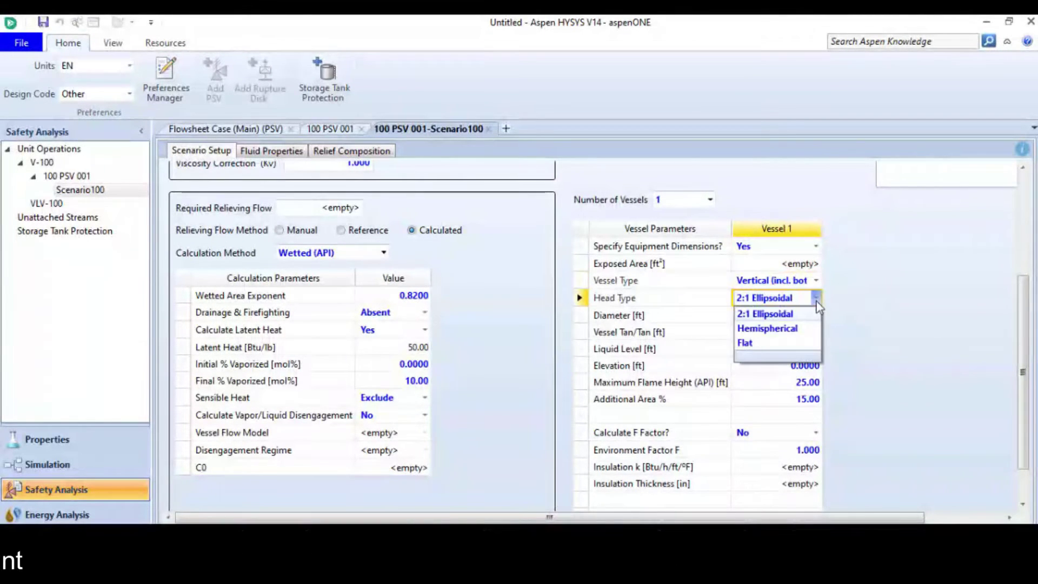
click(781, 330)
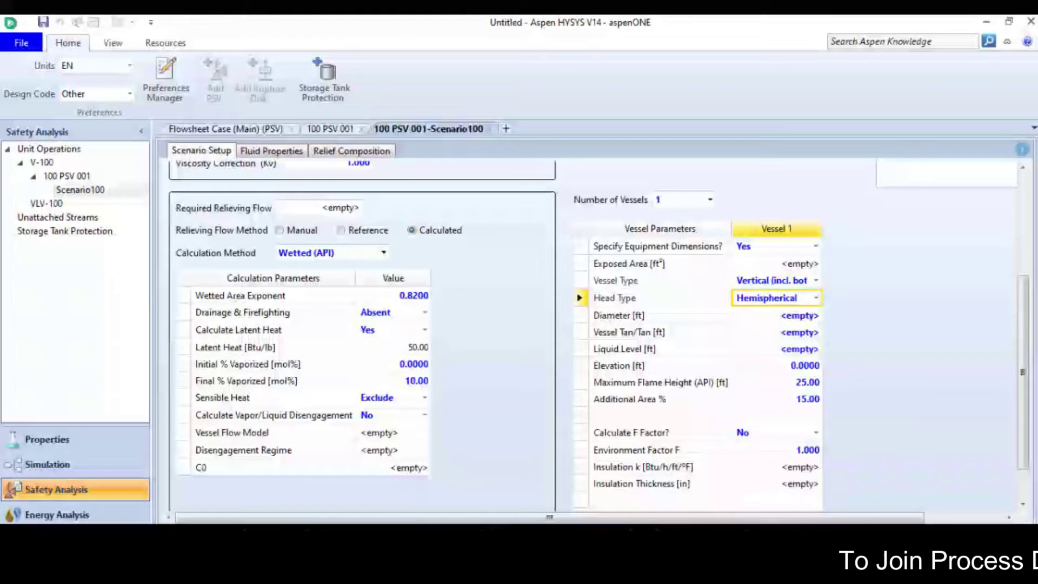
Enter vessel diameter 12 ft, tan/tan 38 ft, liquid level 19 ft and elevation 5 ft.
key(alt+Tab)
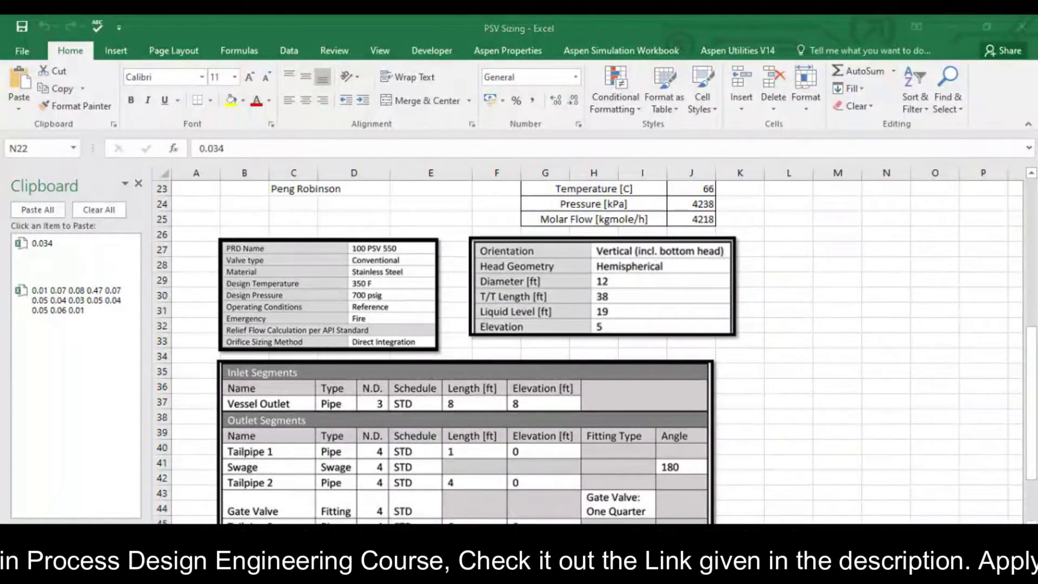
key(alt+Tab)
click(777, 319)
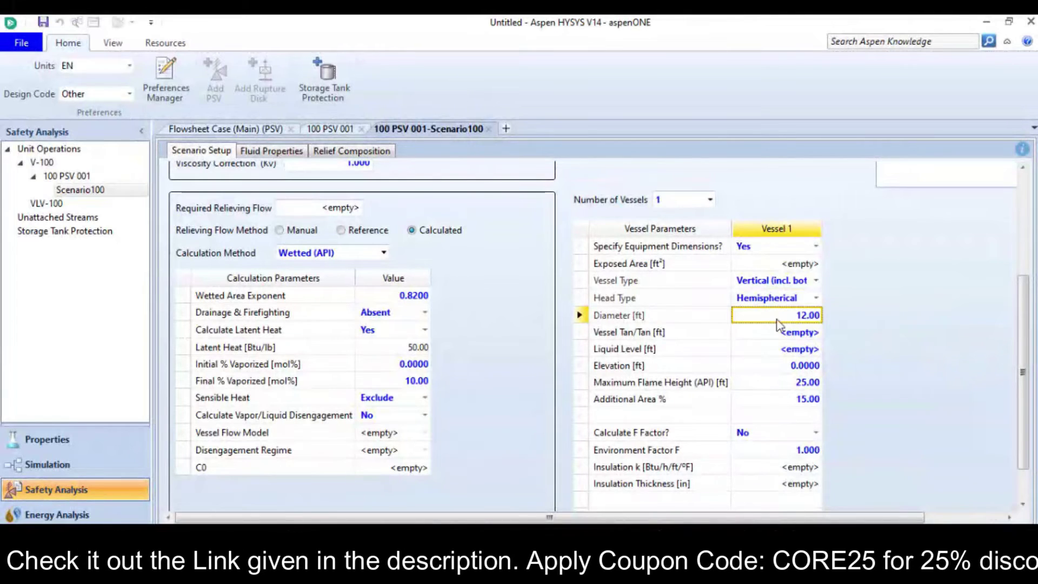
click(785, 333)
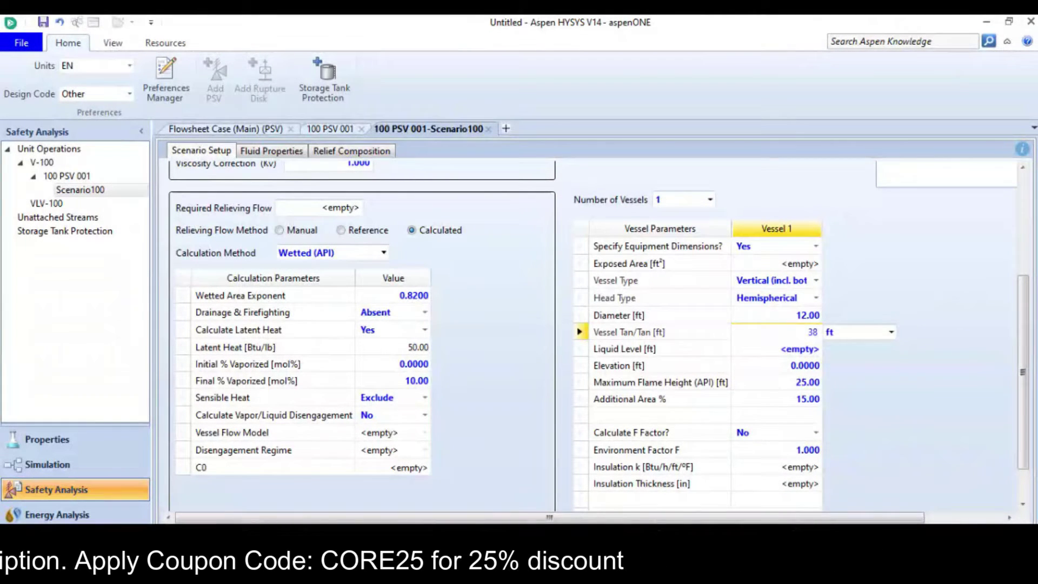
key(Return)
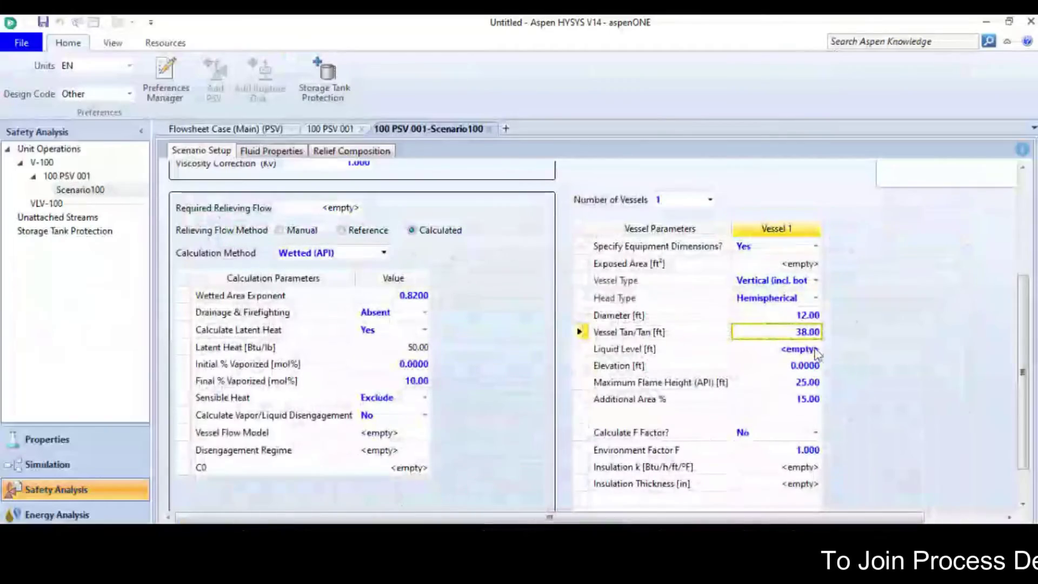
click(802, 351)
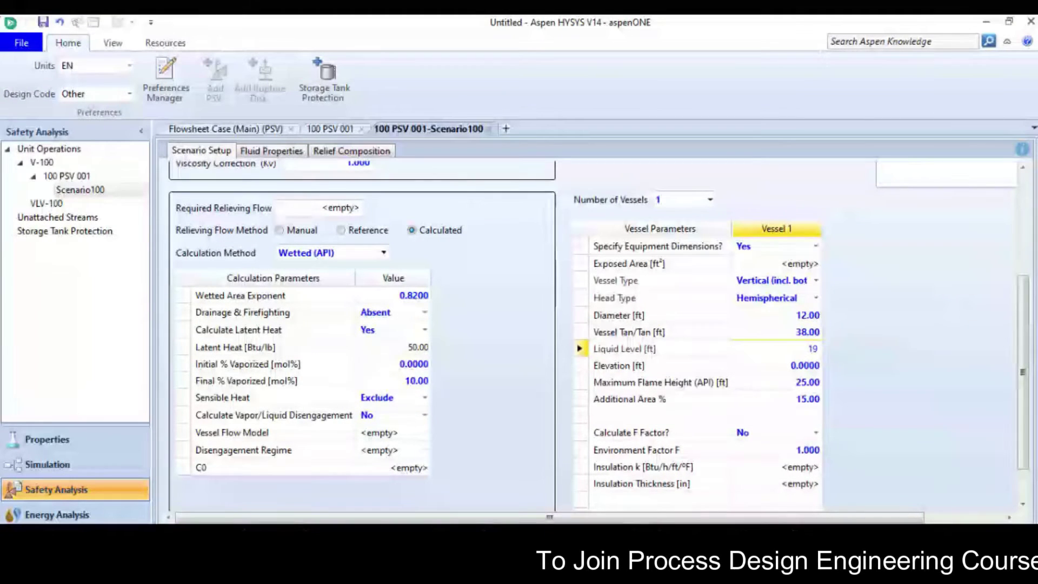
key(Return)
click(796, 366)
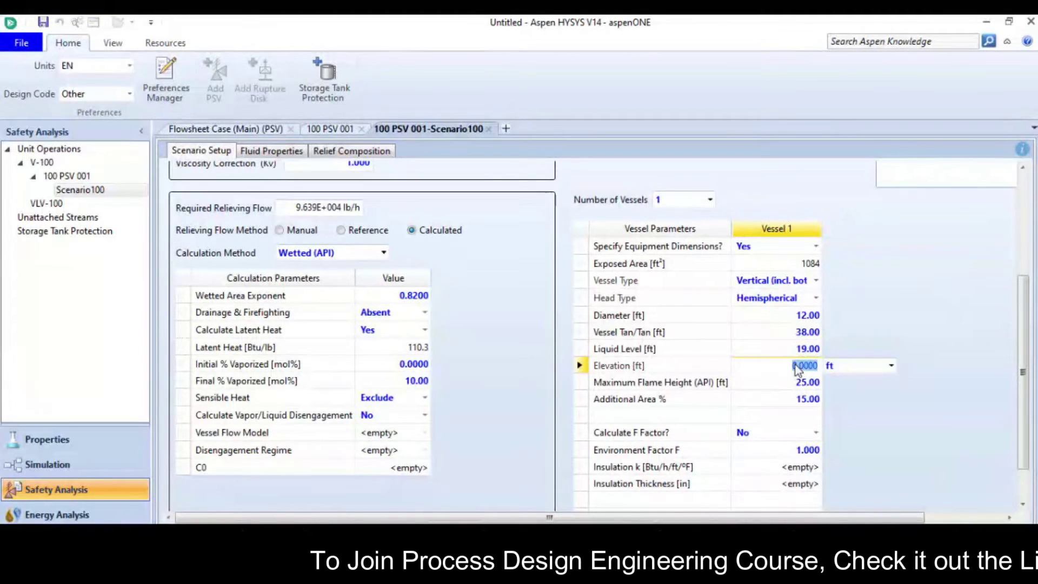
text(5)
key(Return)
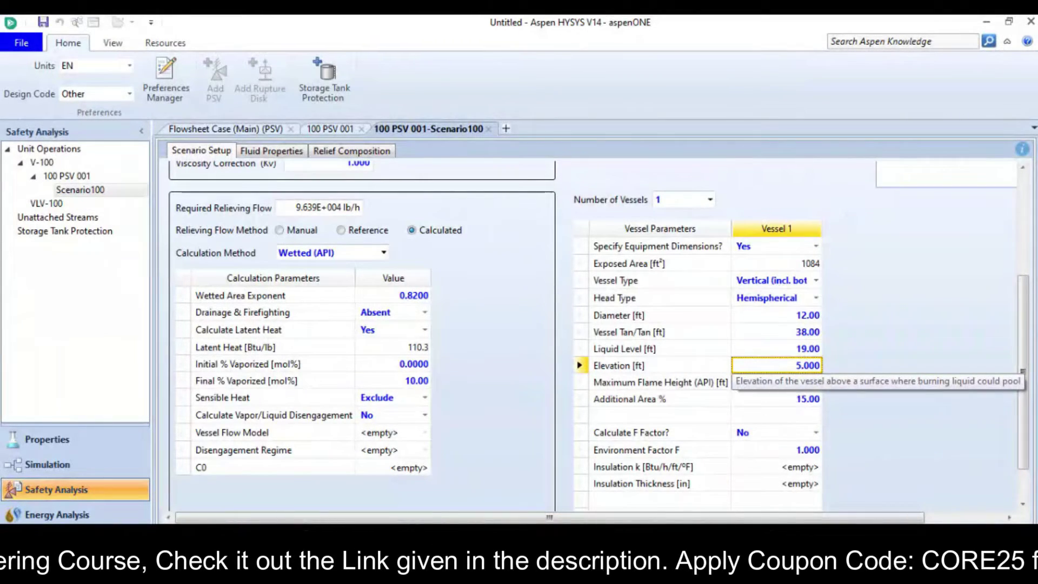
key(alt+Tab)
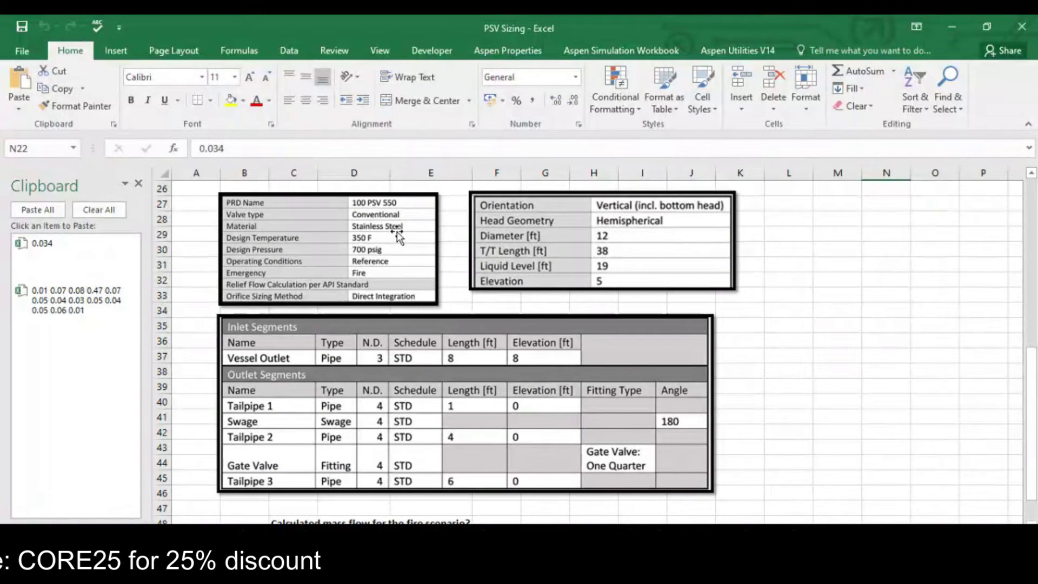
Set the 100 PSV 001 relief valve body material to Stainless Steel in PRD Data.
key(alt+Tab)
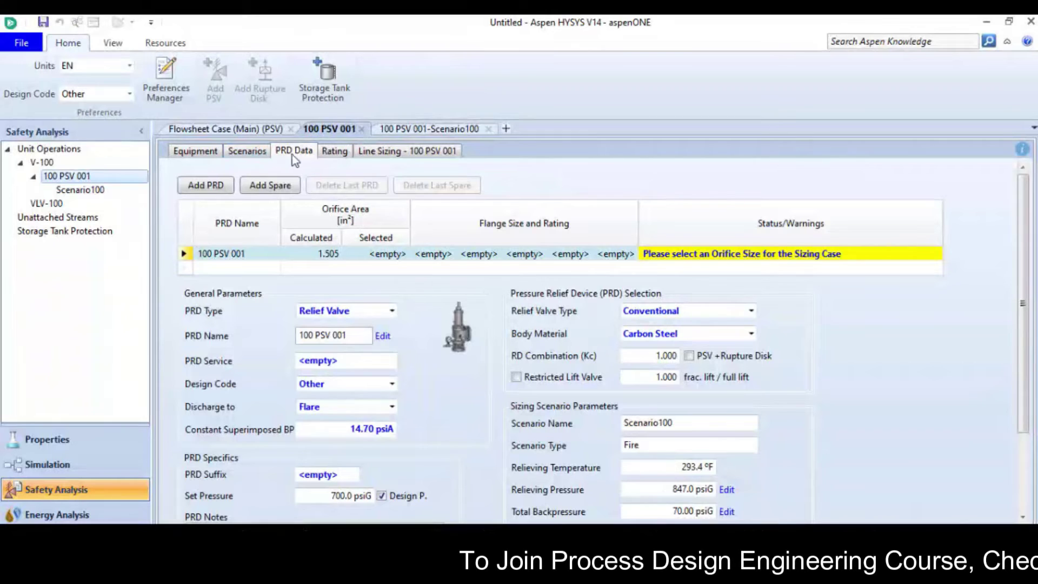
click(751, 334)
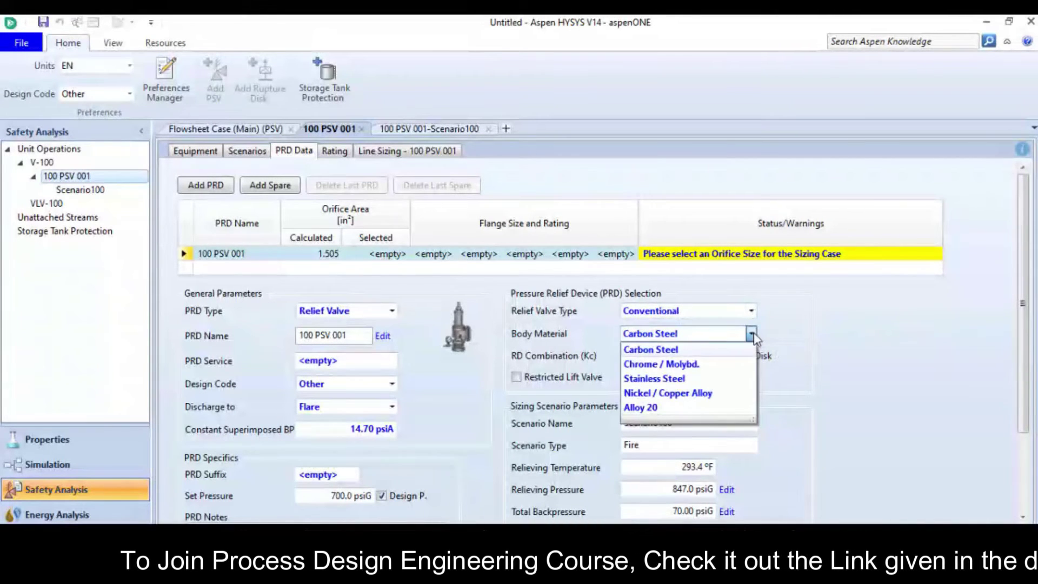
click(674, 376)
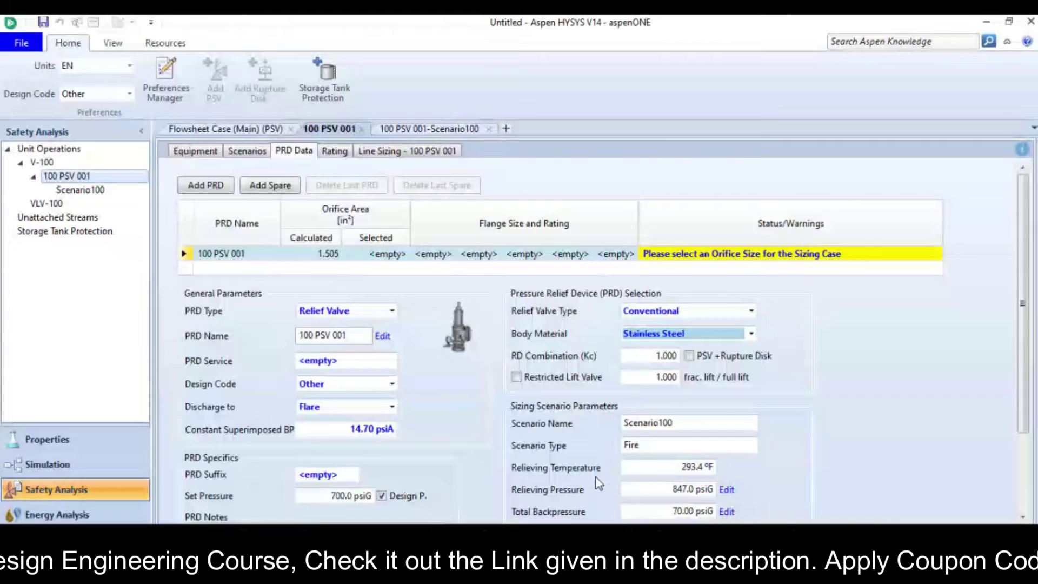
Choose the 1.838 in² (K) orifice in Scenario100, giving 81.90% capacity used.
click(94, 192)
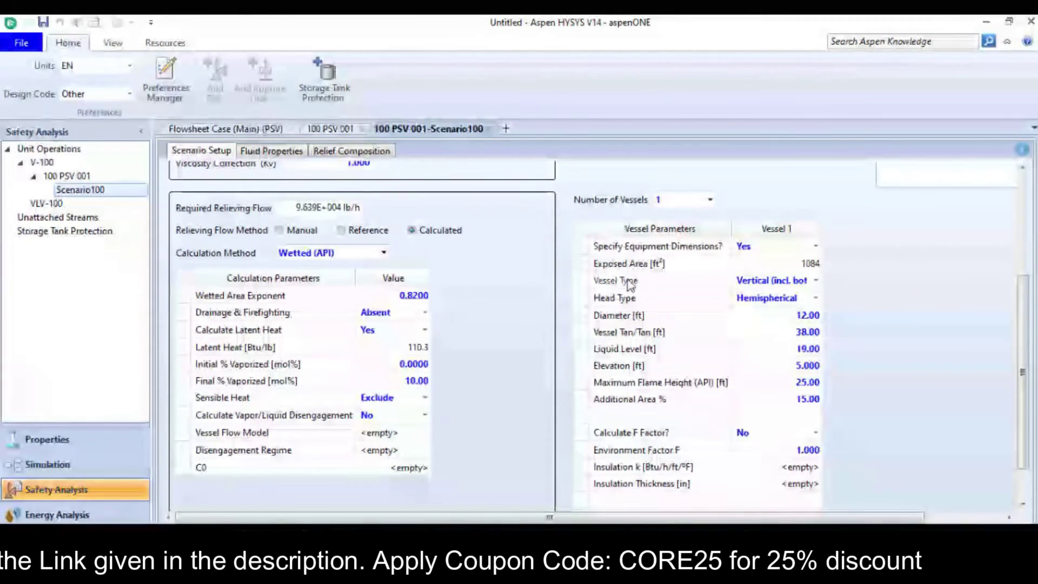
scroll(588, 310, up, 5)
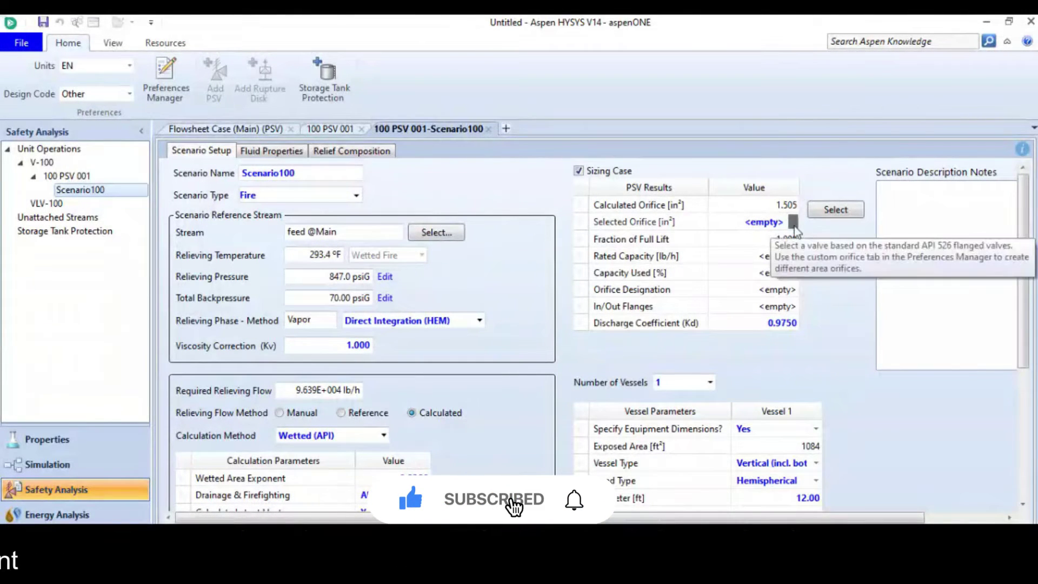
click(793, 222)
click(793, 223)
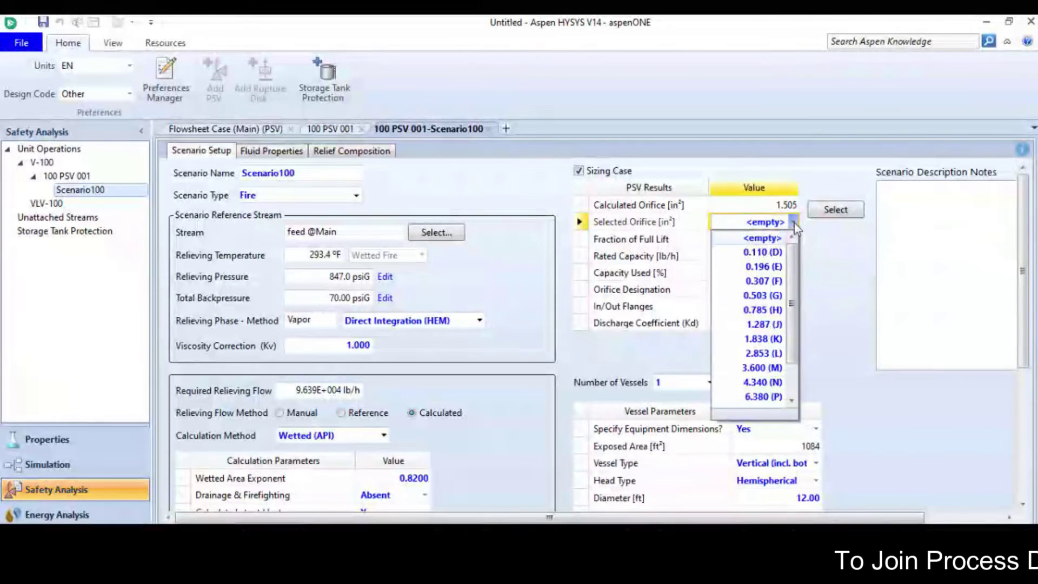
click(763, 339)
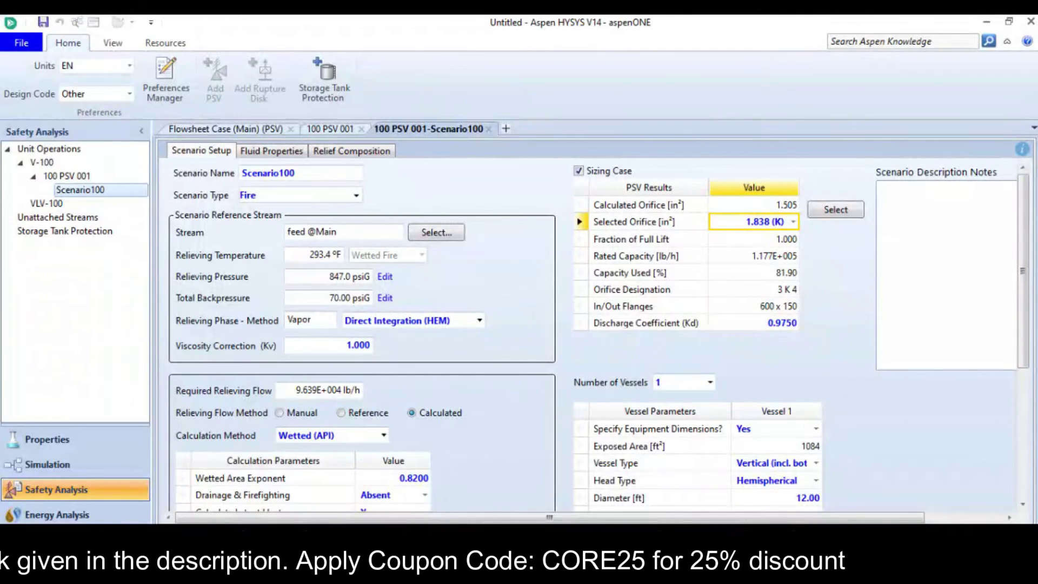
Switch to the PSV Sizing workbook to review the questions.
key(alt+Tab)
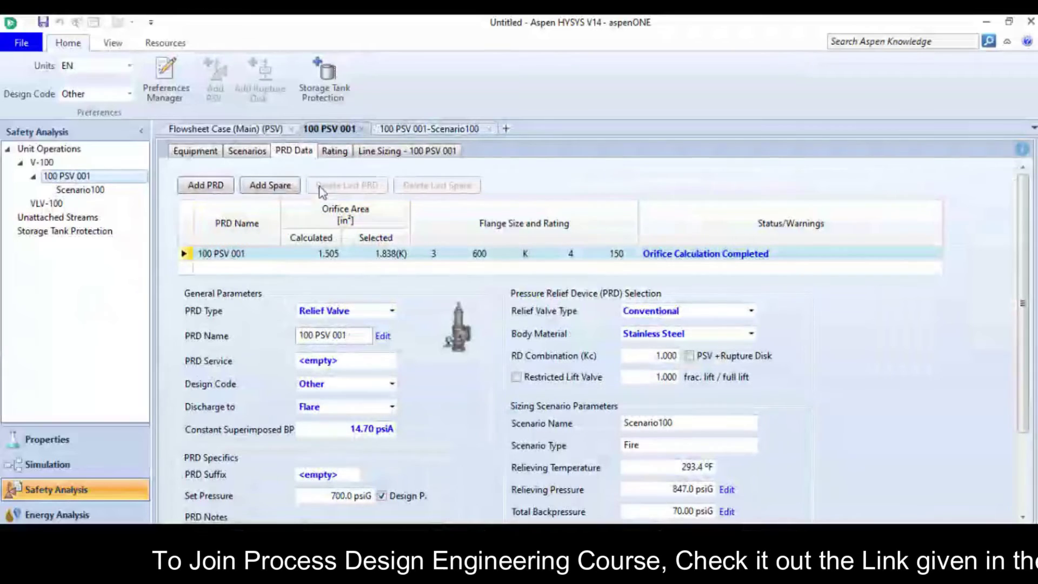
Switch line sizing to Rating and insert a 3 in STD pipe above the PSV inlet flange.
click(383, 151)
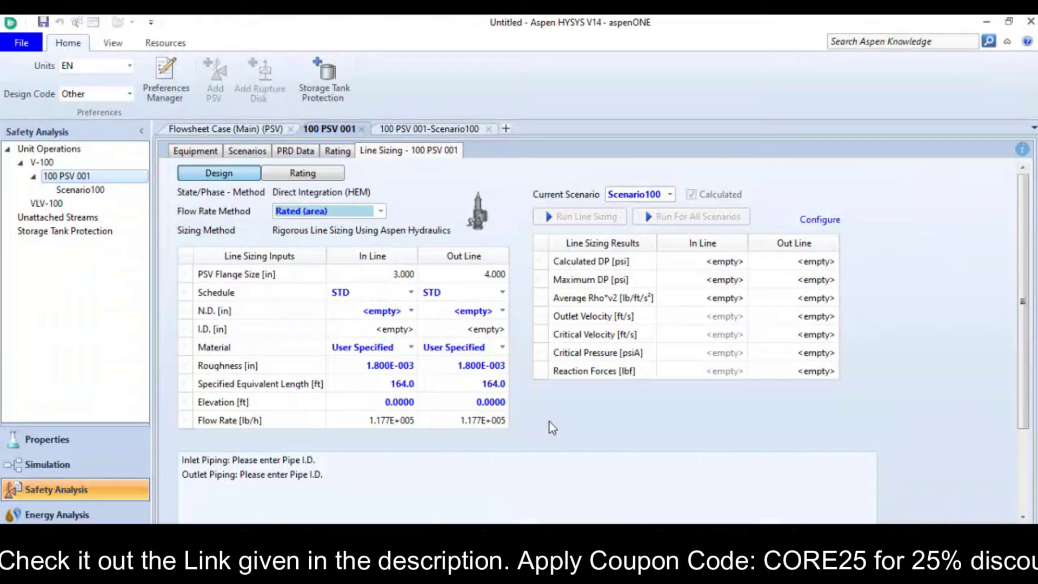
click(307, 174)
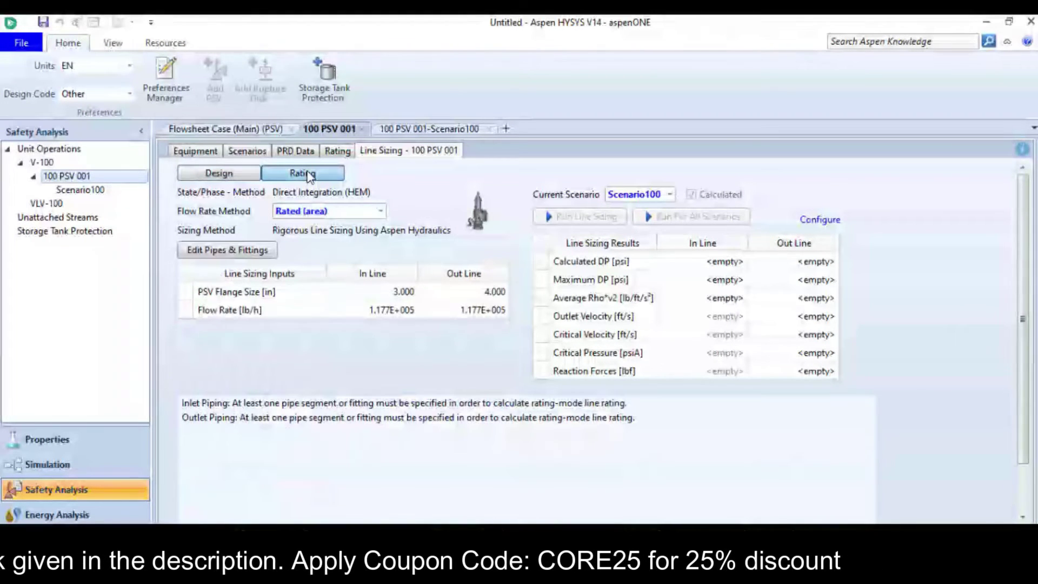
click(249, 250)
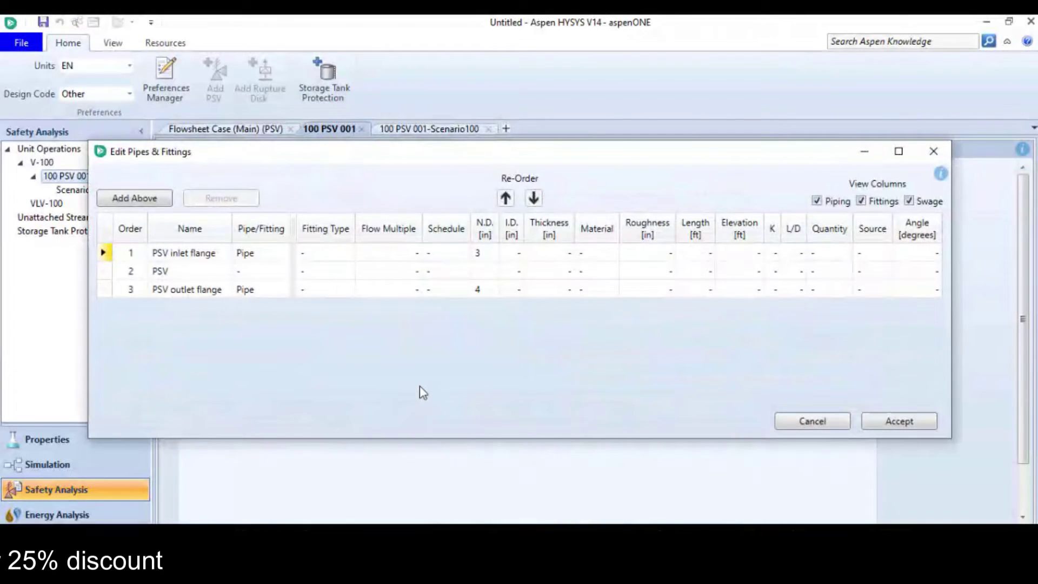
key(alt+Tab)
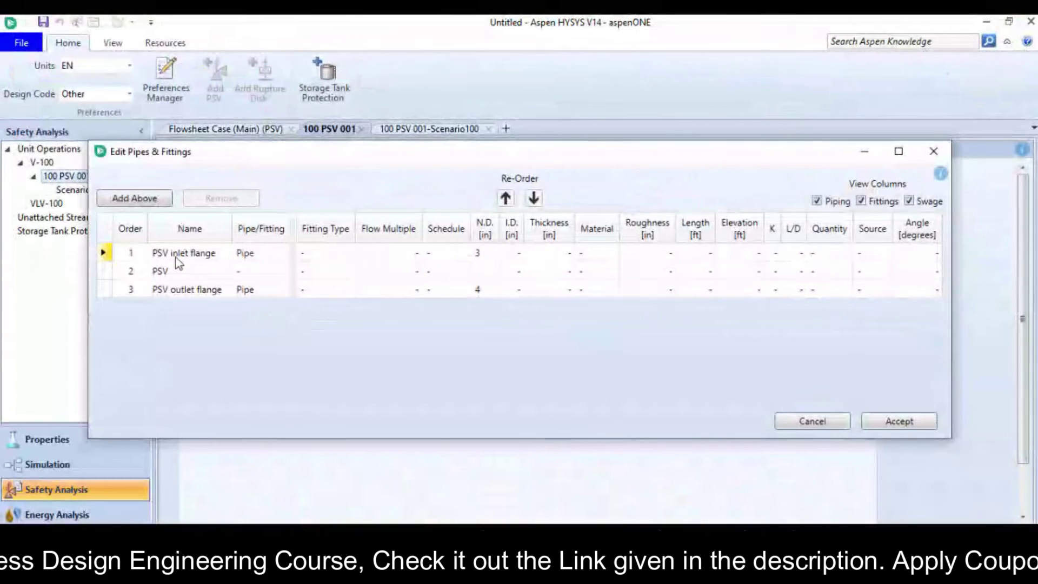
click(175, 258)
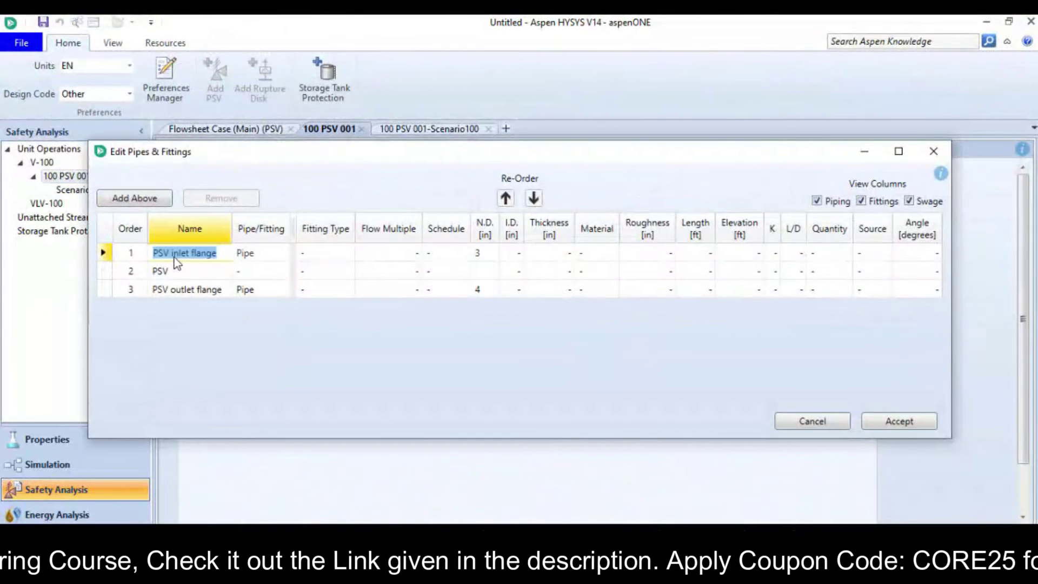
click(137, 198)
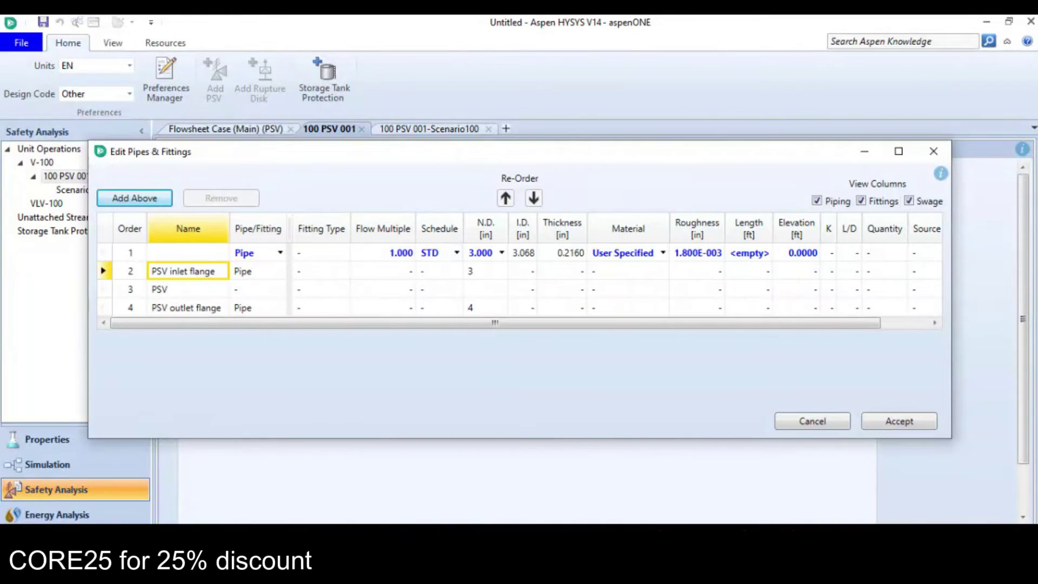
Give the new inlet pipe a length of 8 ft and an elevation of 8 ft.
key(alt+Tab)
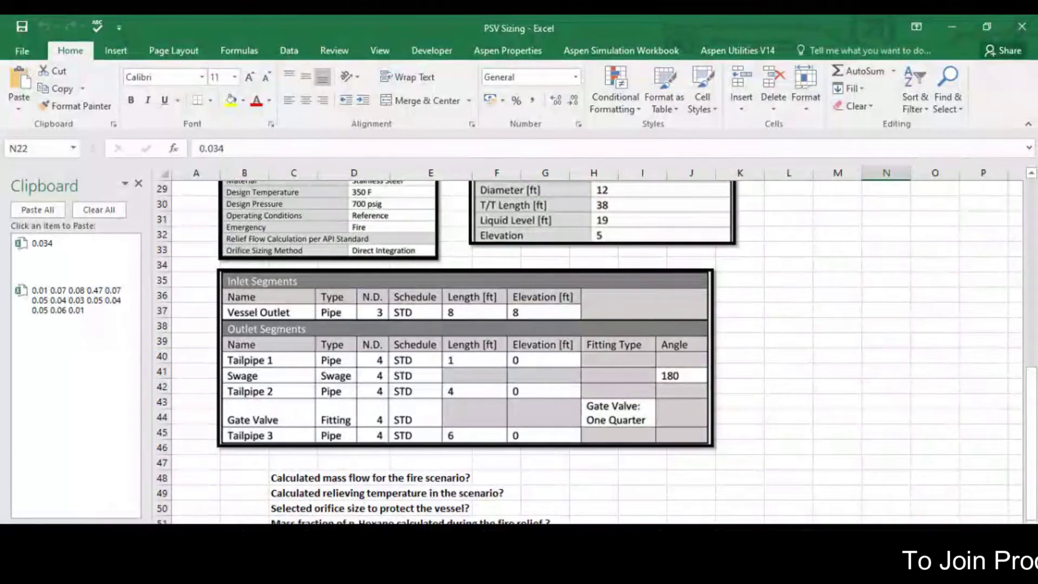
key(alt+Tab)
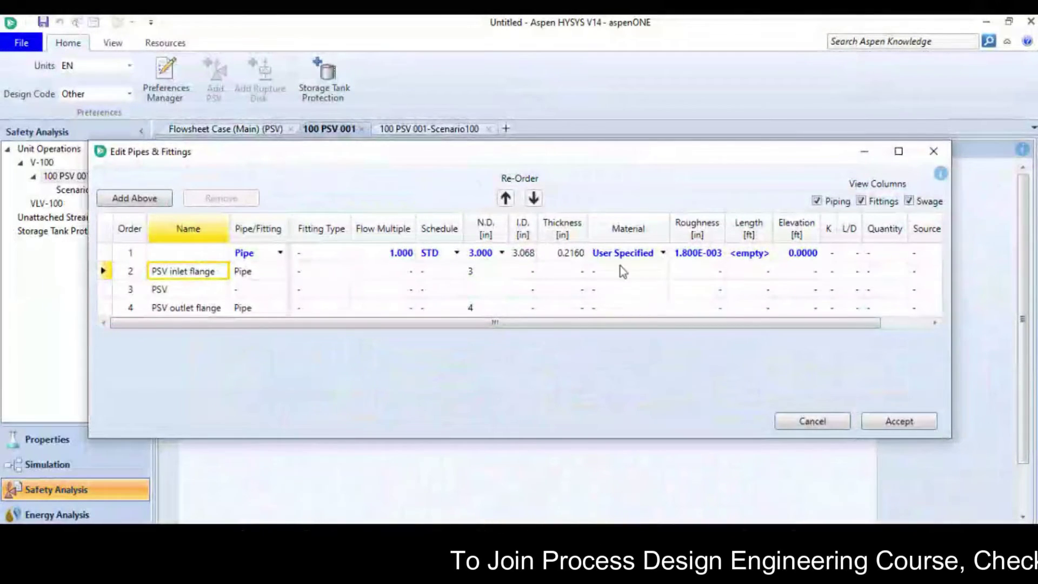
click(742, 260)
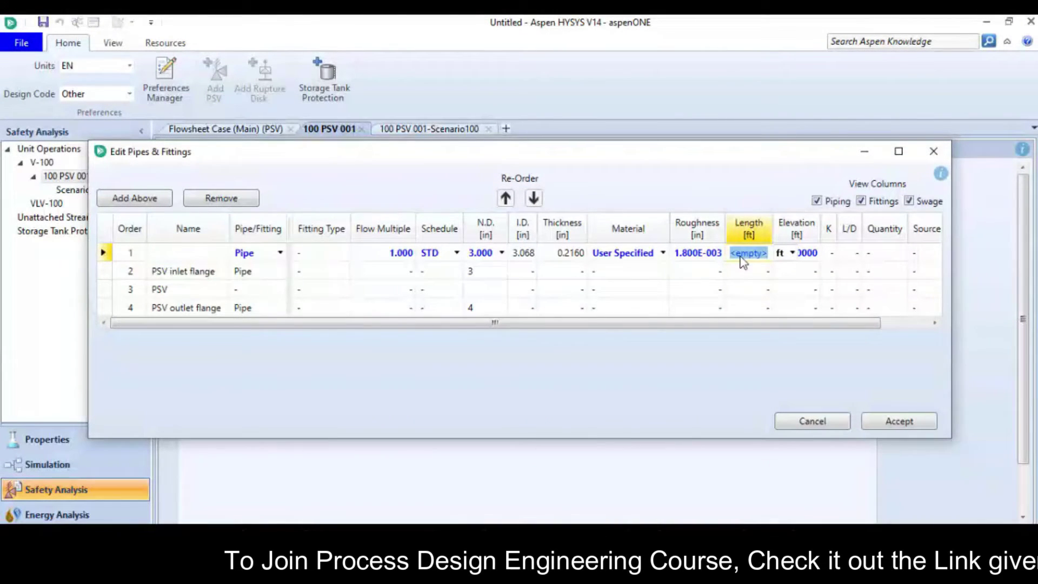
text(8)
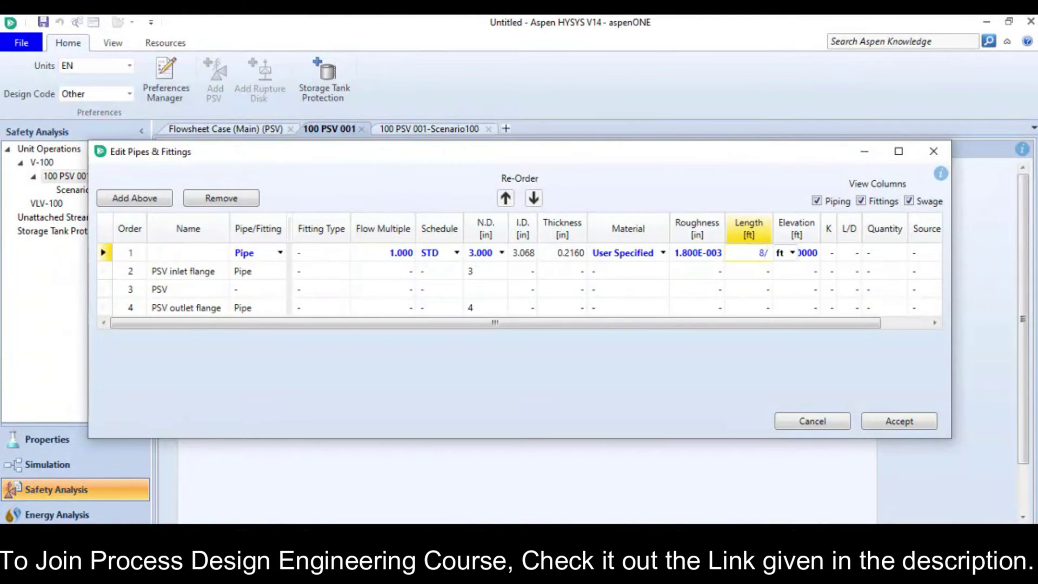
key(Return)
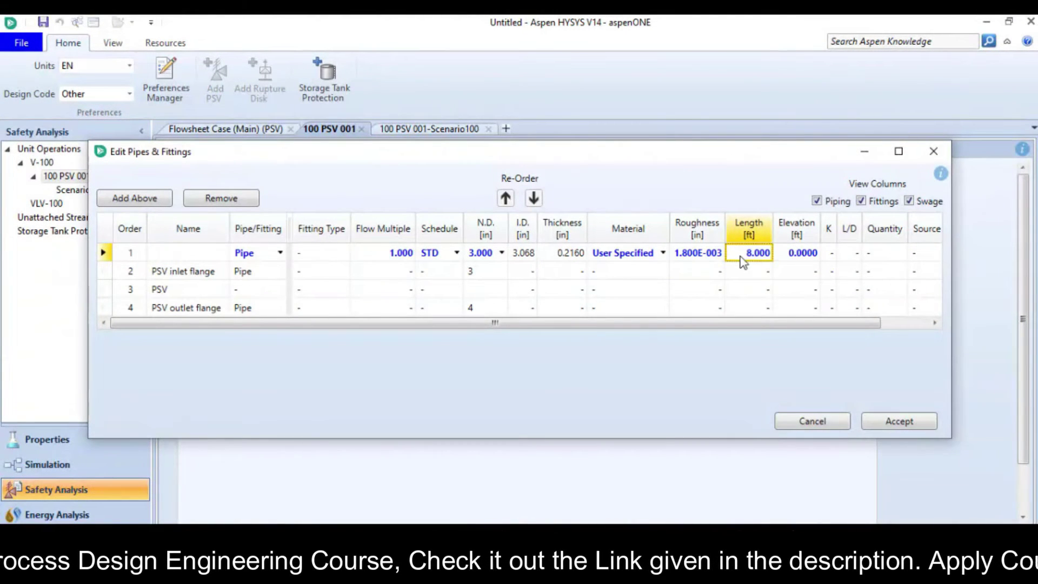
click(802, 257)
text(8)
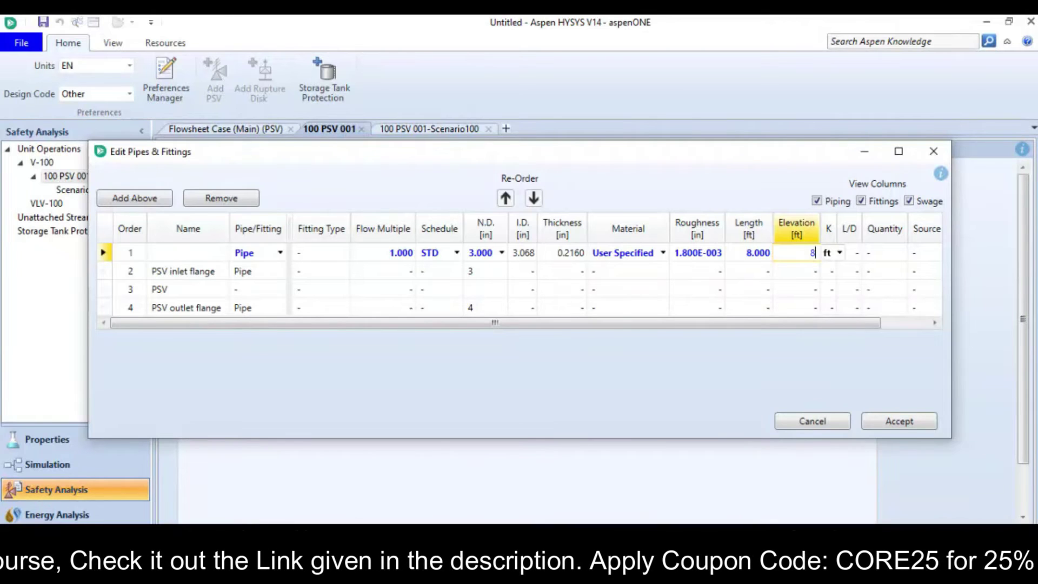
key(Return)
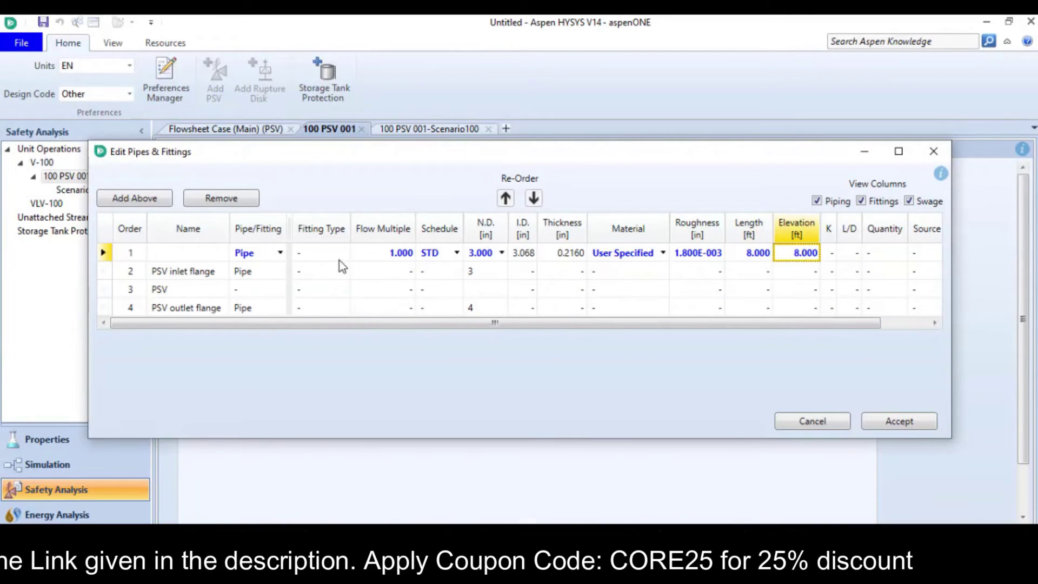
Add five 4 in STD pipe segments (rows 5–9) below the PSV outlet flange.
click(199, 310)
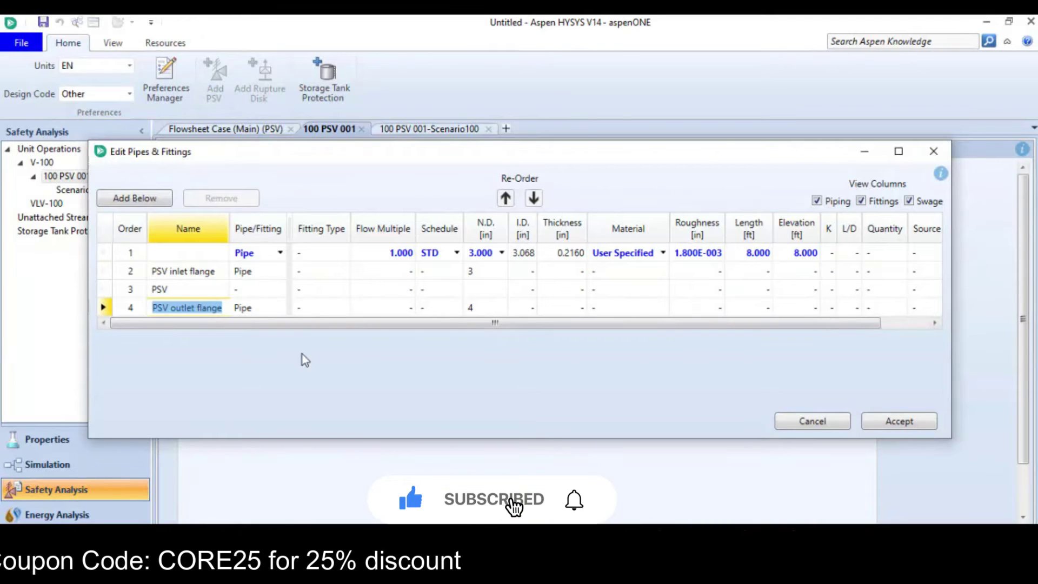
click(137, 199)
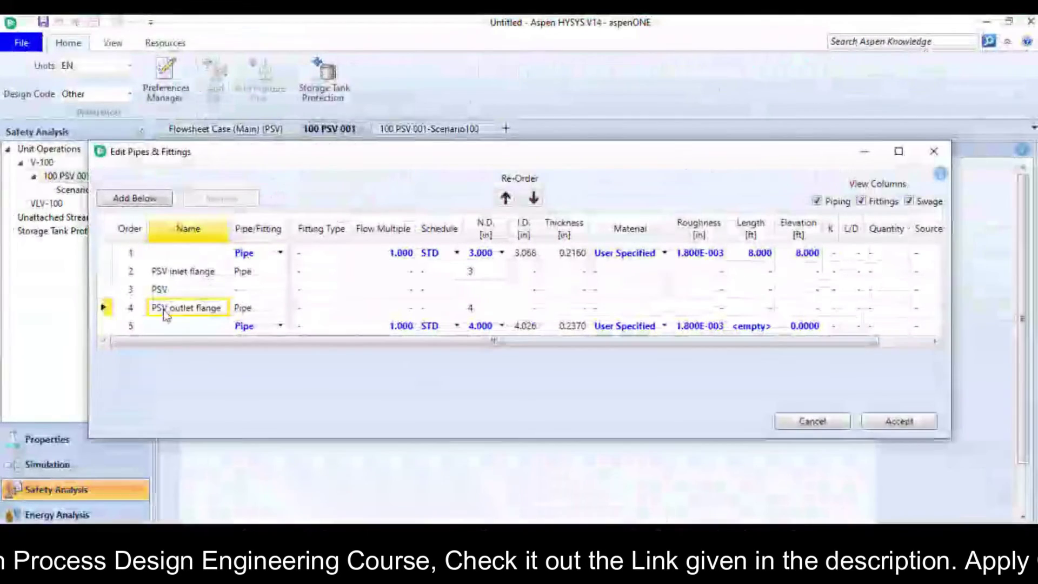
click(182, 328)
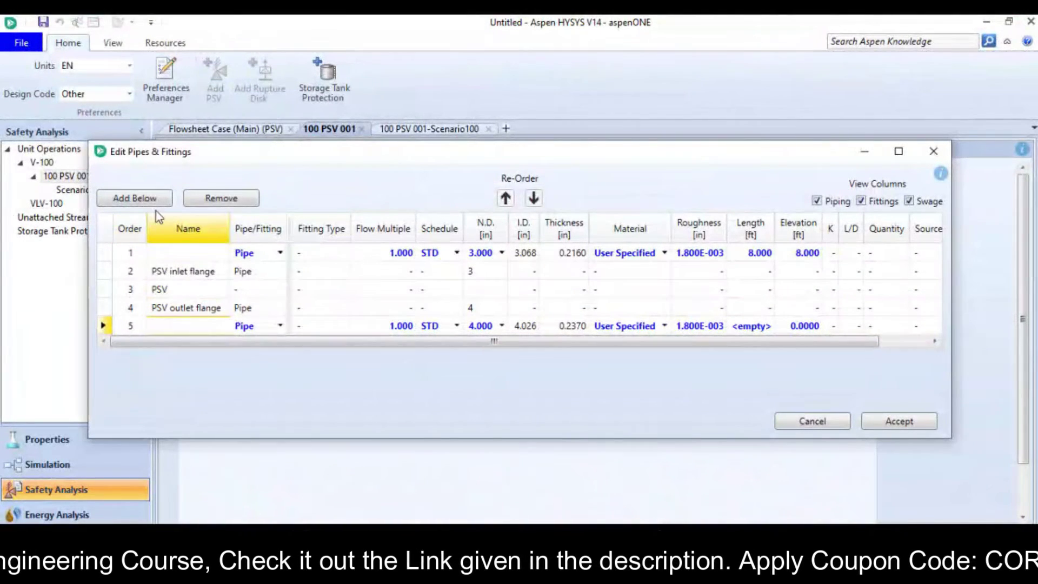
click(142, 199)
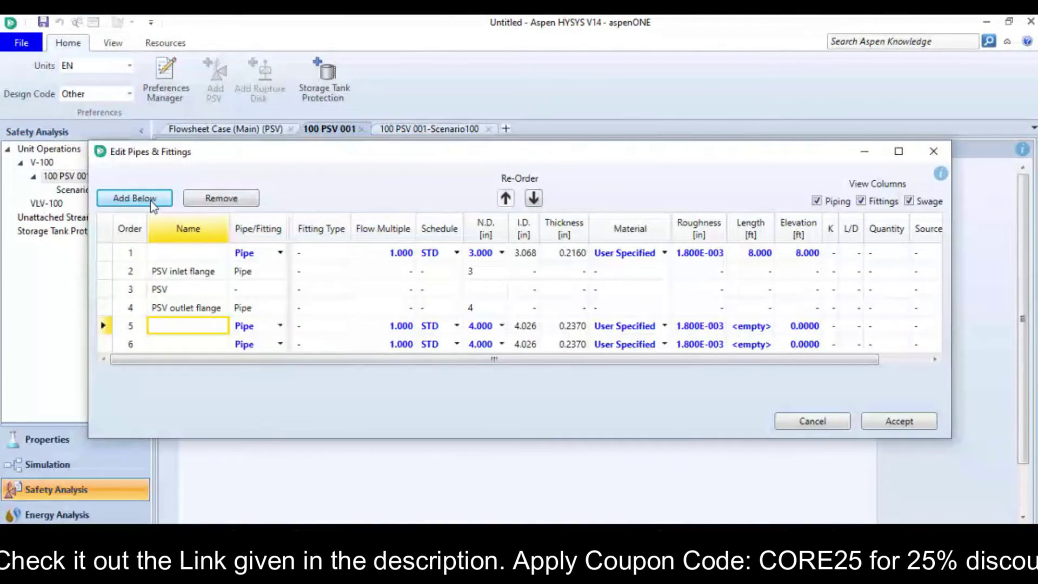
click(153, 203)
click(153, 203)
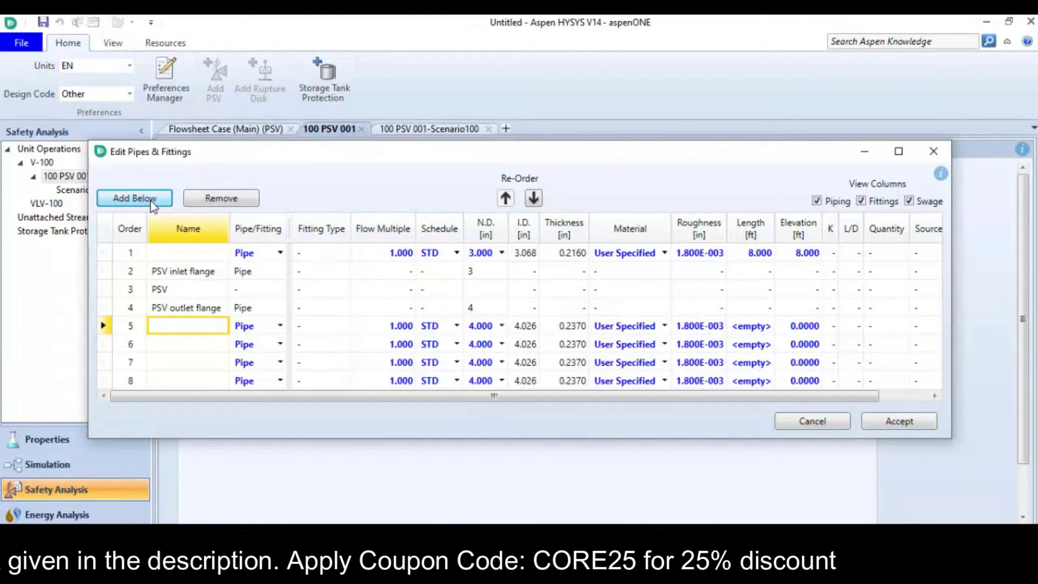
click(153, 203)
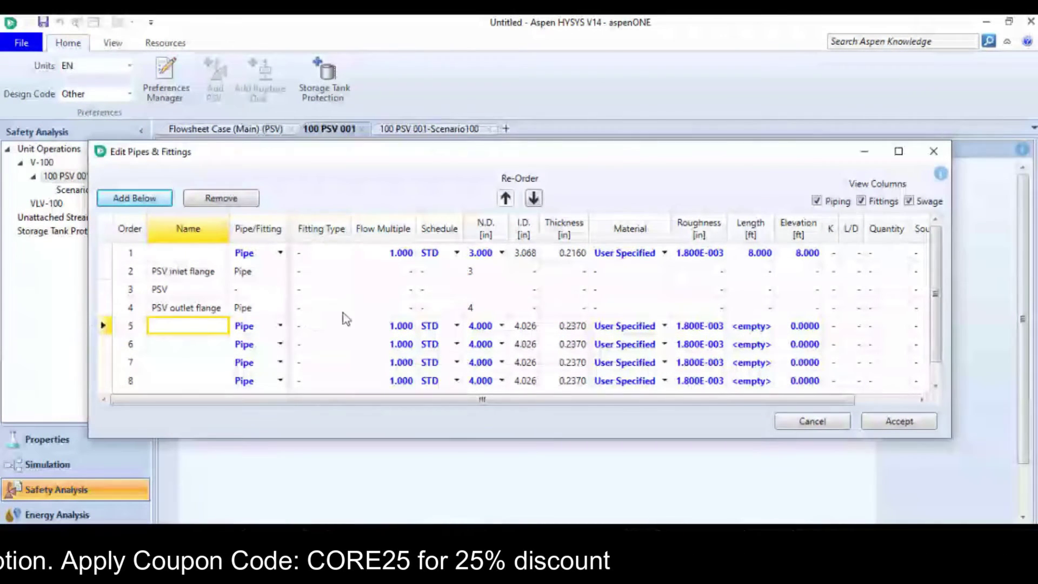
scroll(308, 312, down, 1)
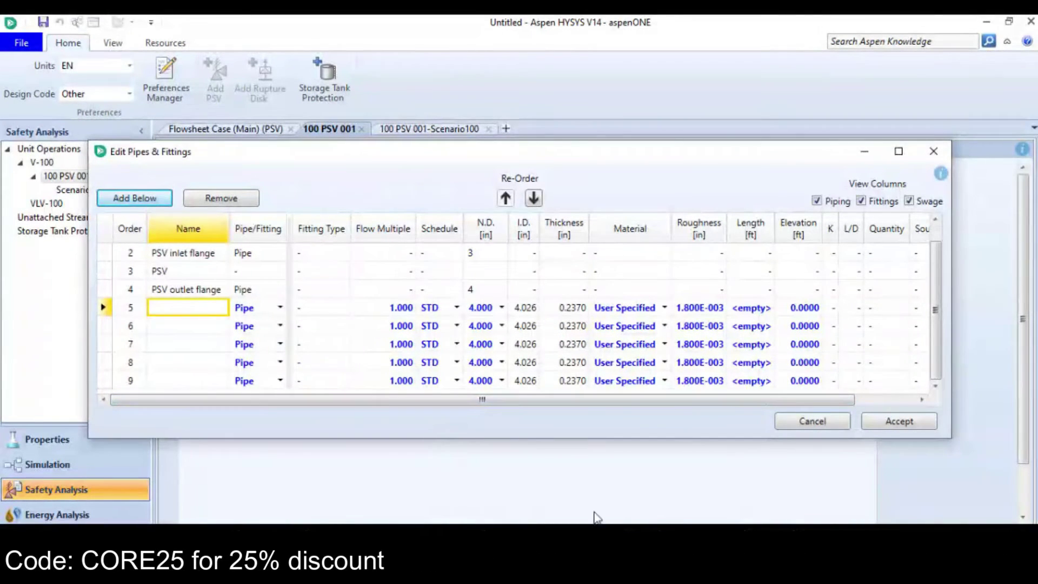
key(alt+Tab)
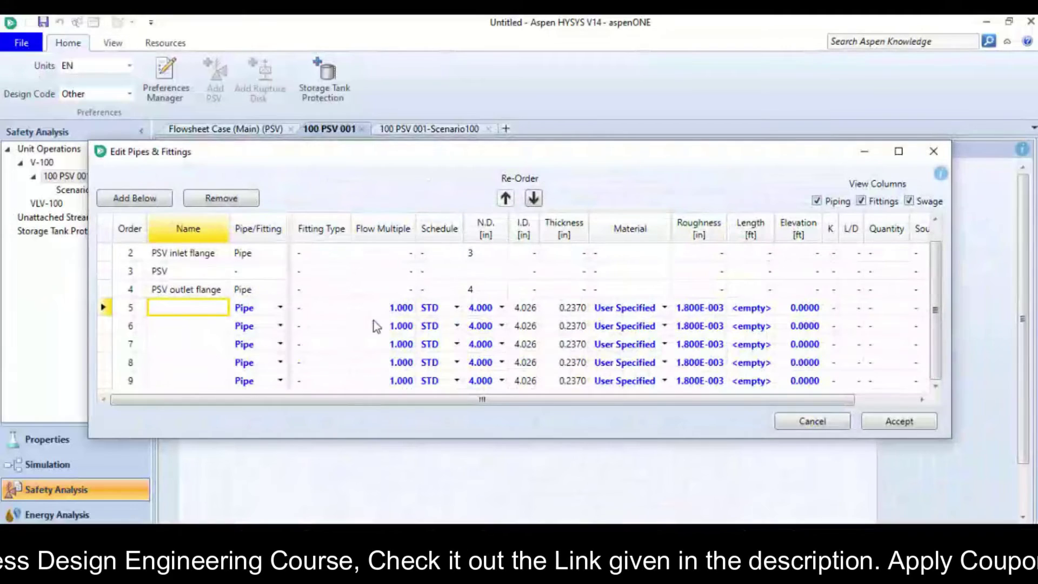
Name row 5 'tail pipe 1' with a 1 ft length.
click(208, 309)
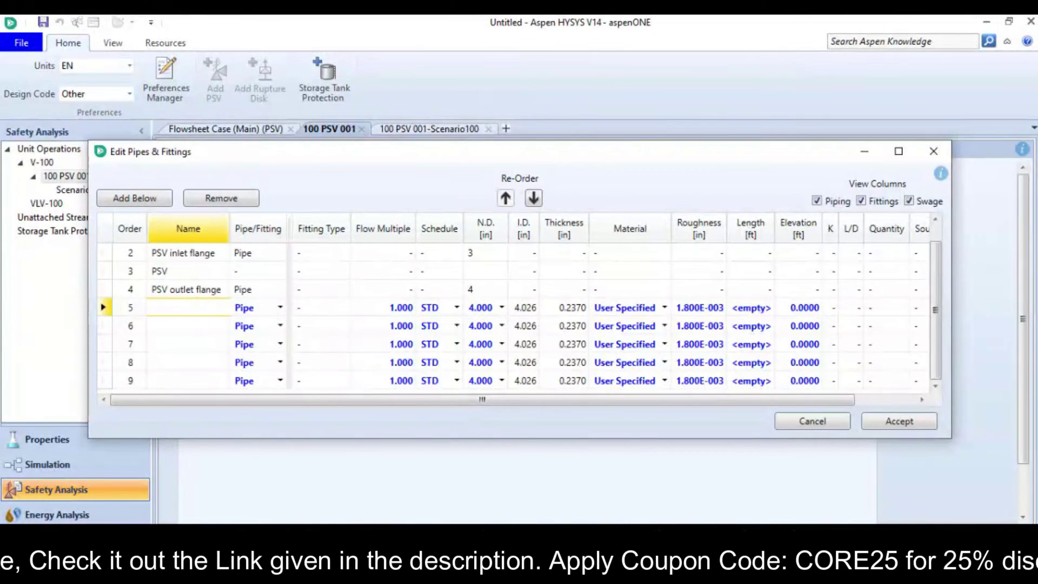
text(tail )
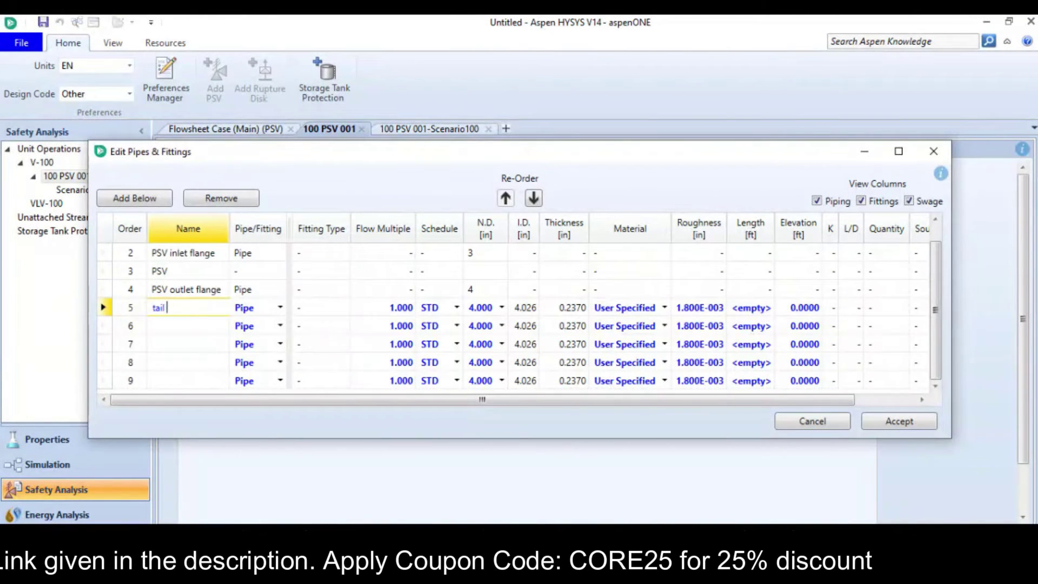
text(pip)
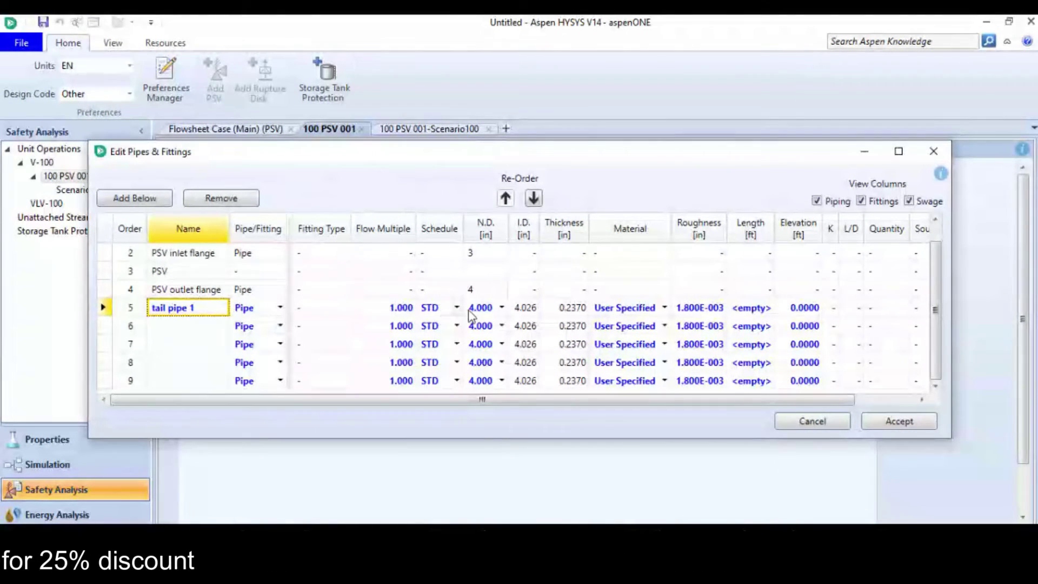
click(751, 309)
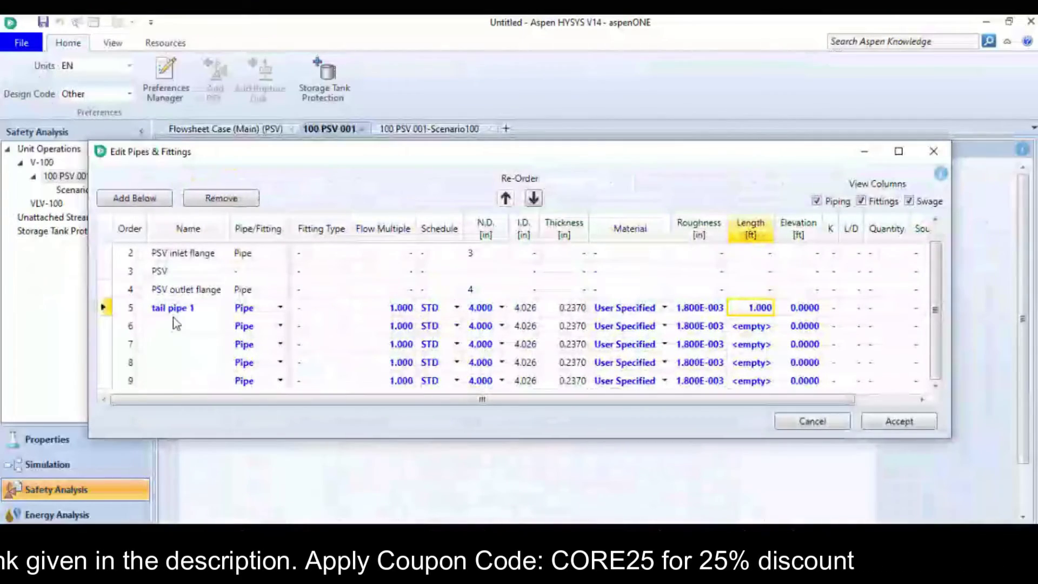
Name row 6 'swage' and make it a Swage segment with a 180 angle.
click(175, 326)
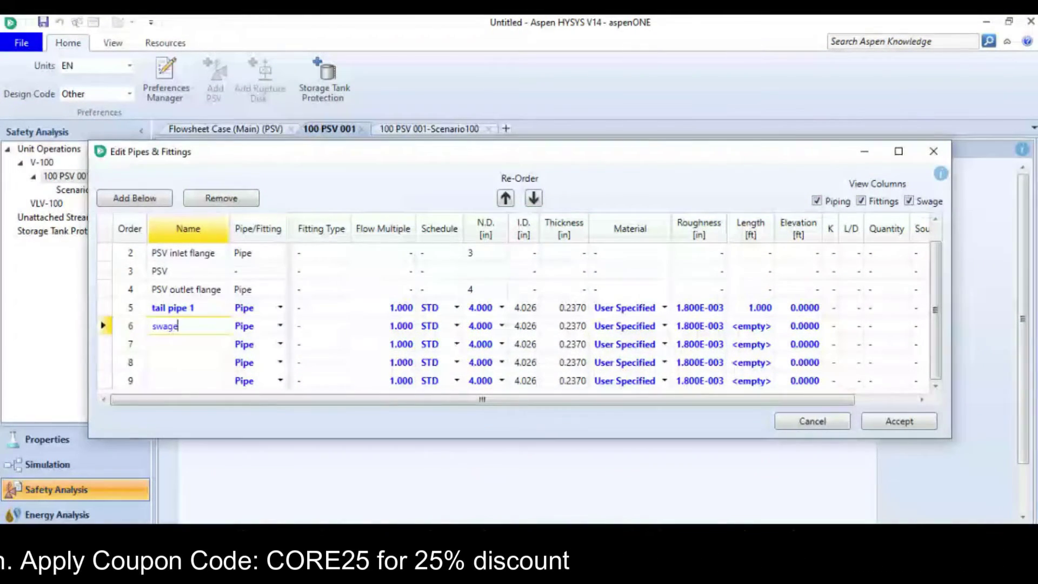
text(swage)
key(Tab)
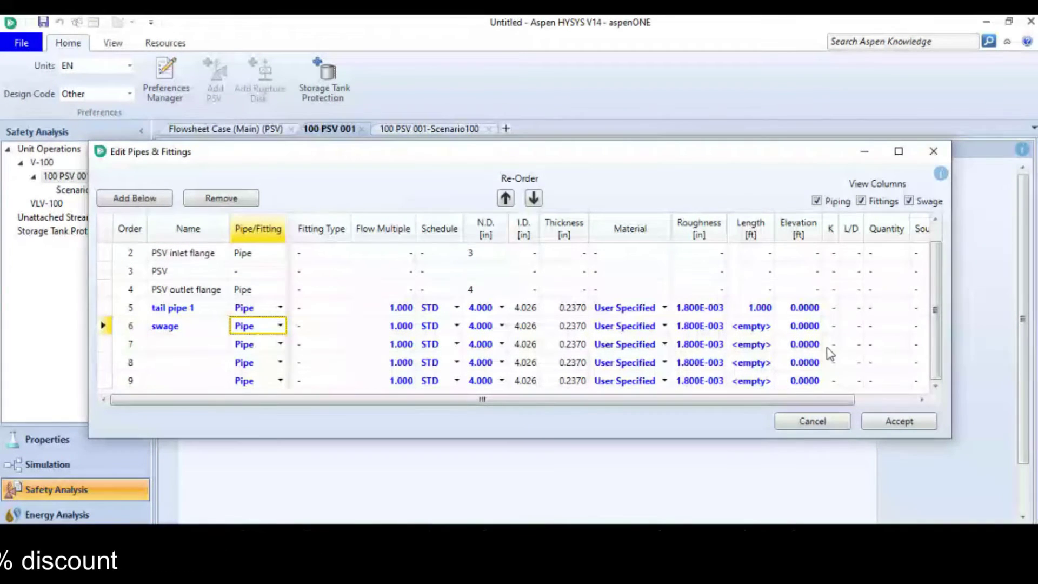
drag(810, 401, 862, 401)
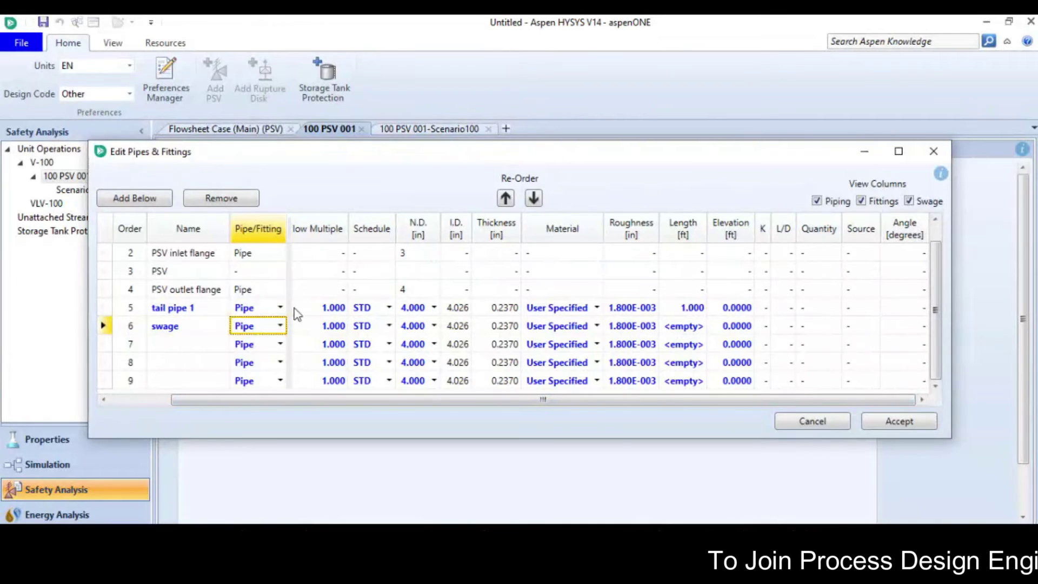
click(280, 325)
click(265, 372)
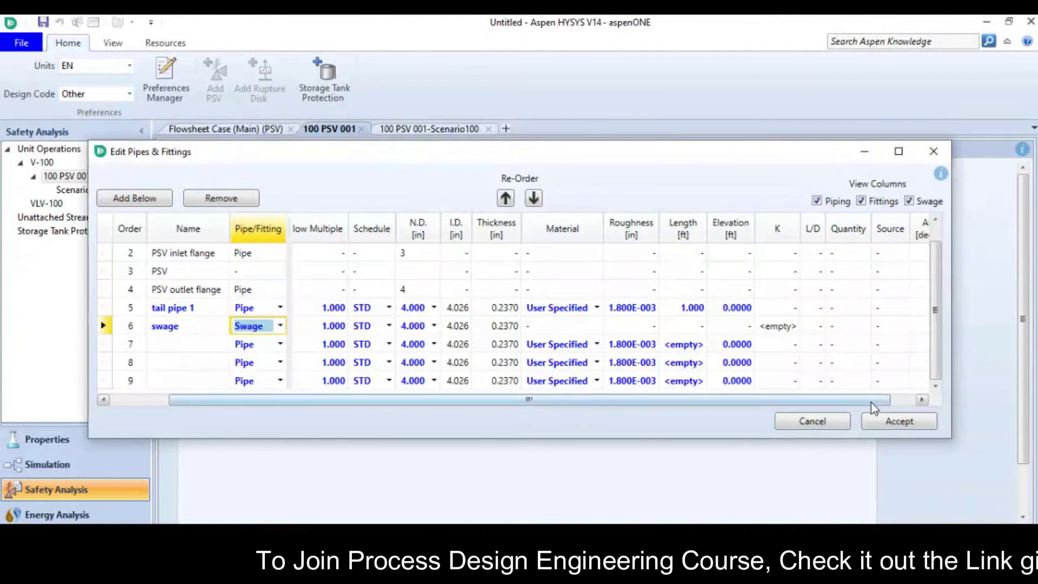
drag(871, 400, 897, 401)
click(913, 327)
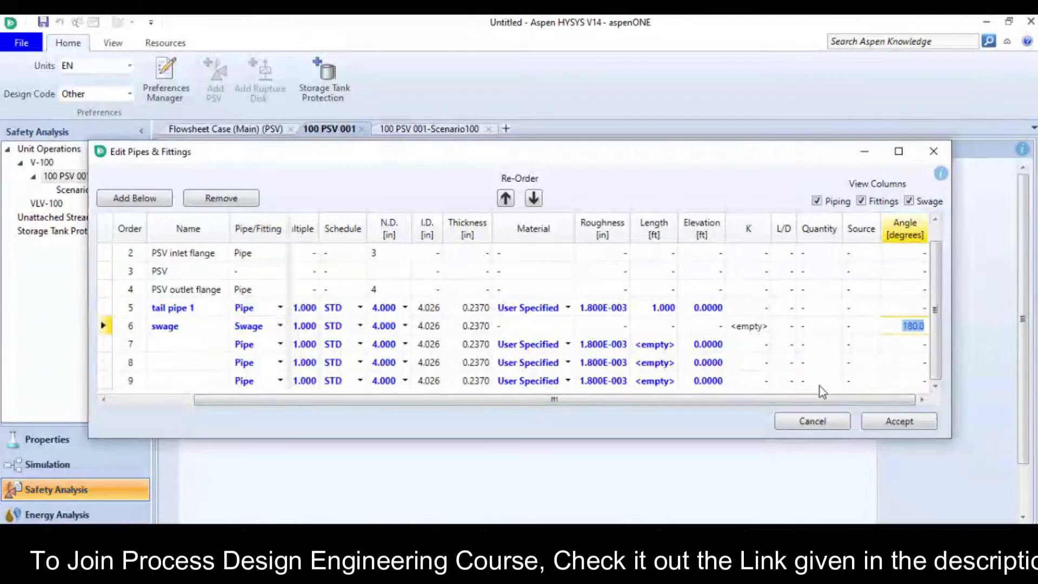
drag(698, 400, 614, 400)
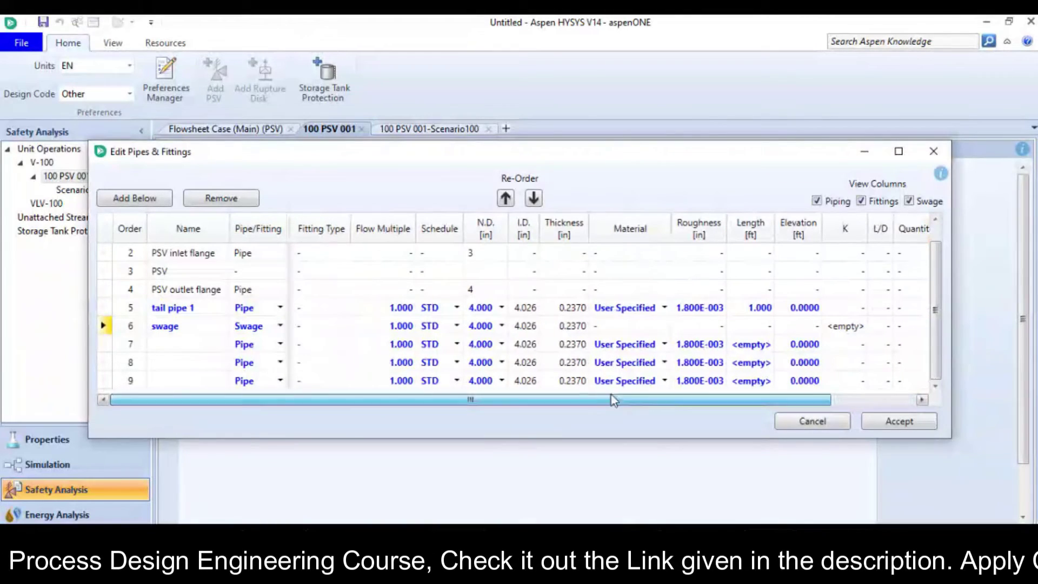
Name rows 7–9 'tail pipe 2', 'gate valve' and 'tail pipe 3'.
click(197, 345)
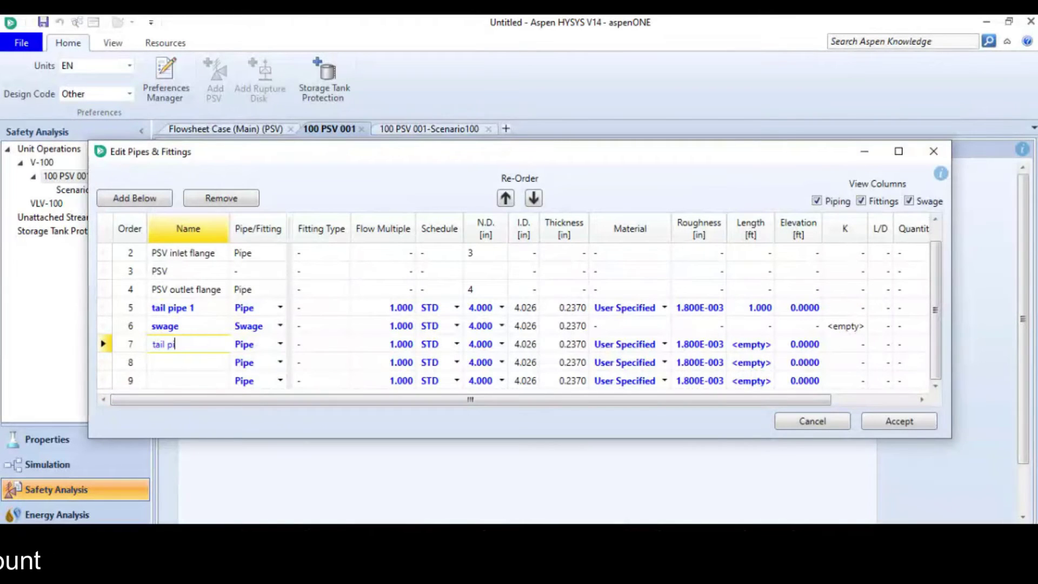
key(Return)
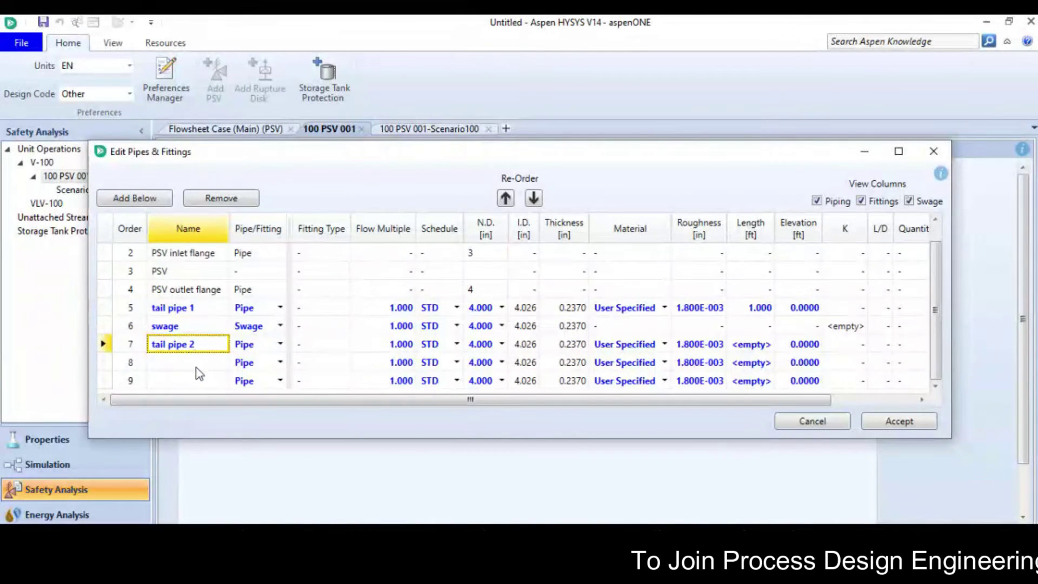
click(197, 367)
text(gat)
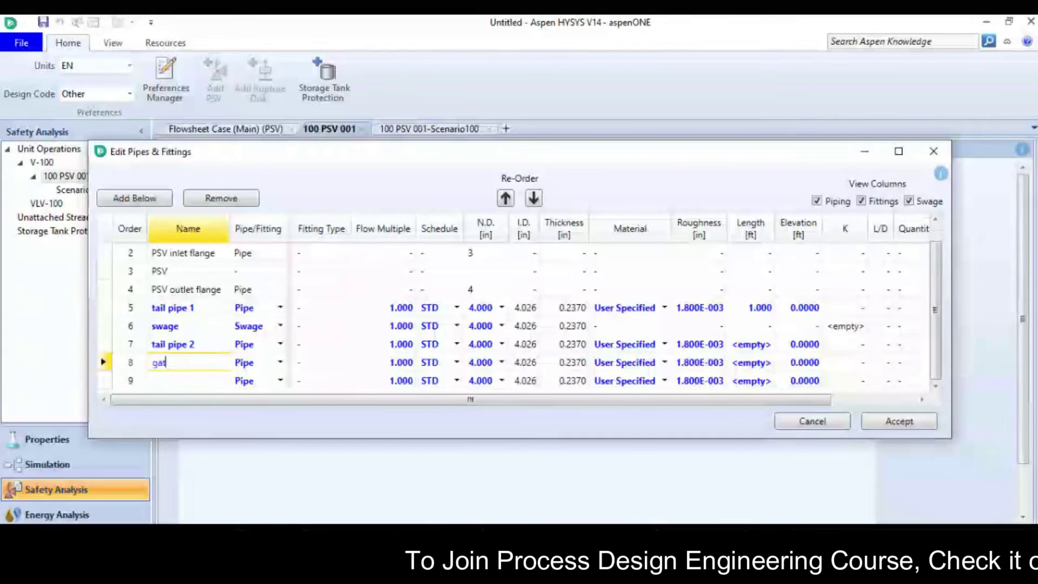
text(e valve)
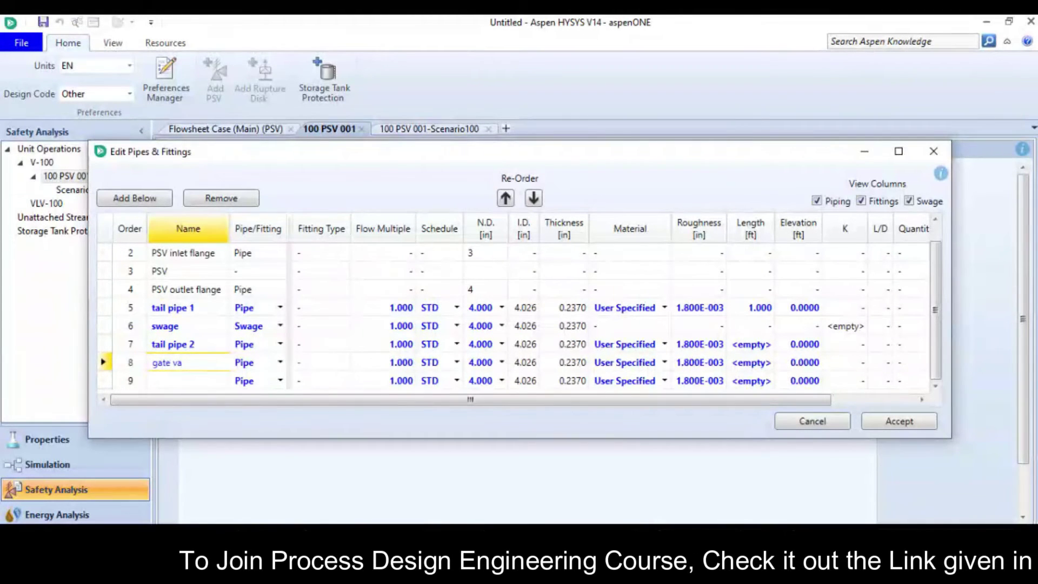
click(192, 379)
text(tail)
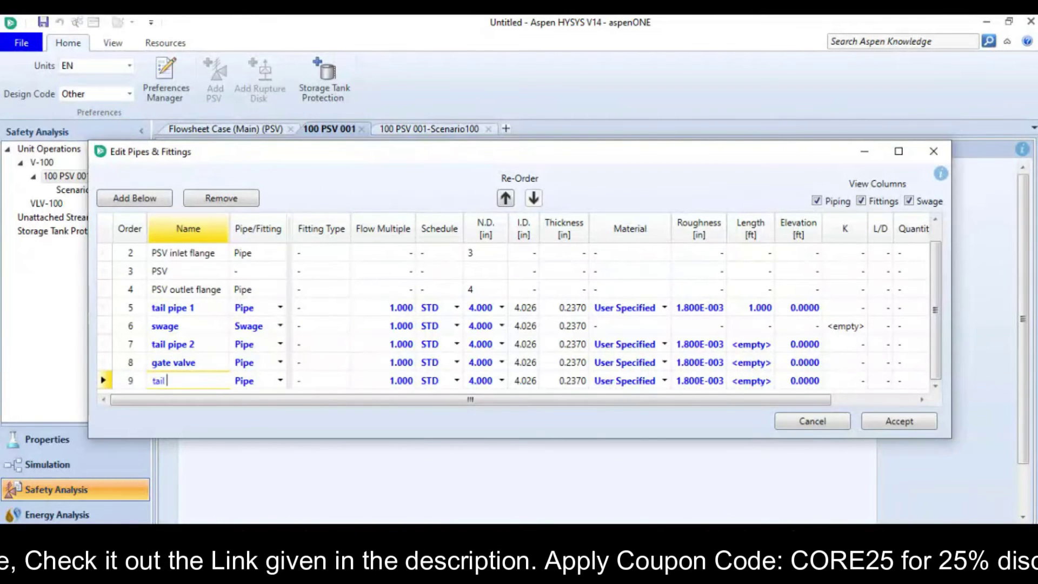
text( pipe 3)
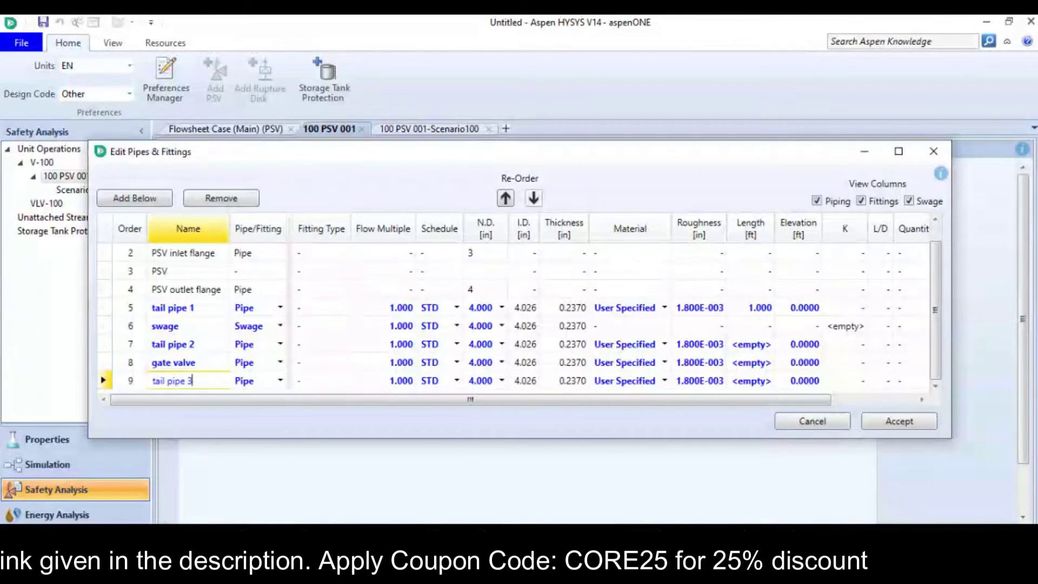
key(Return)
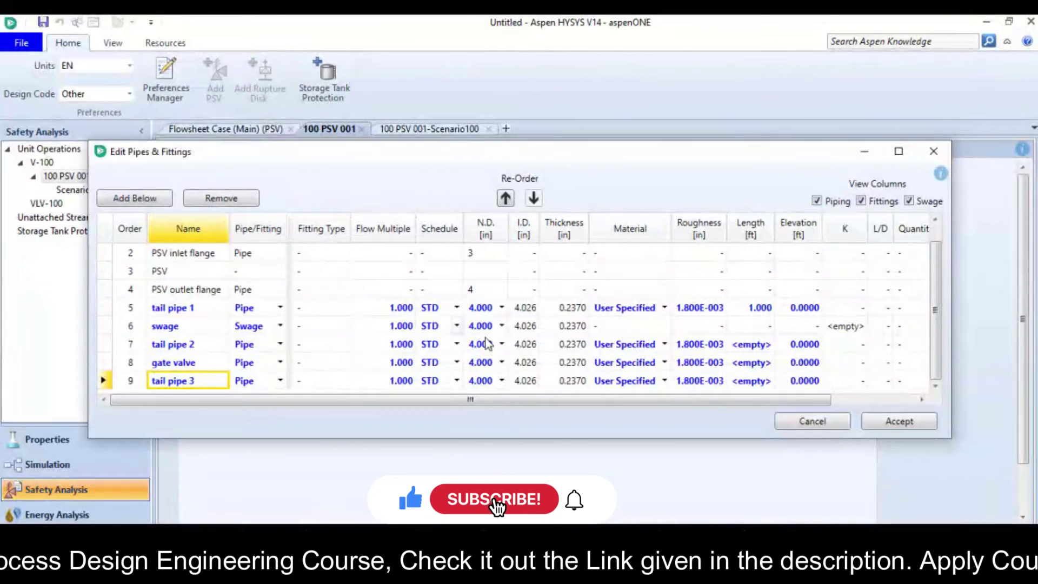
Set tail pipe 2's length to 4 ft.
click(757, 348)
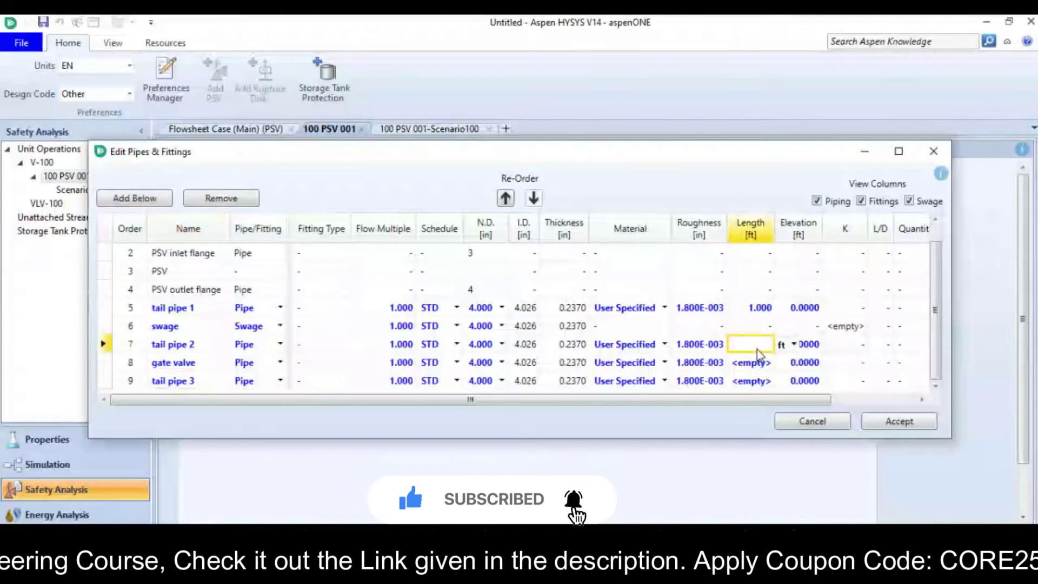
text(4)
key(Return)
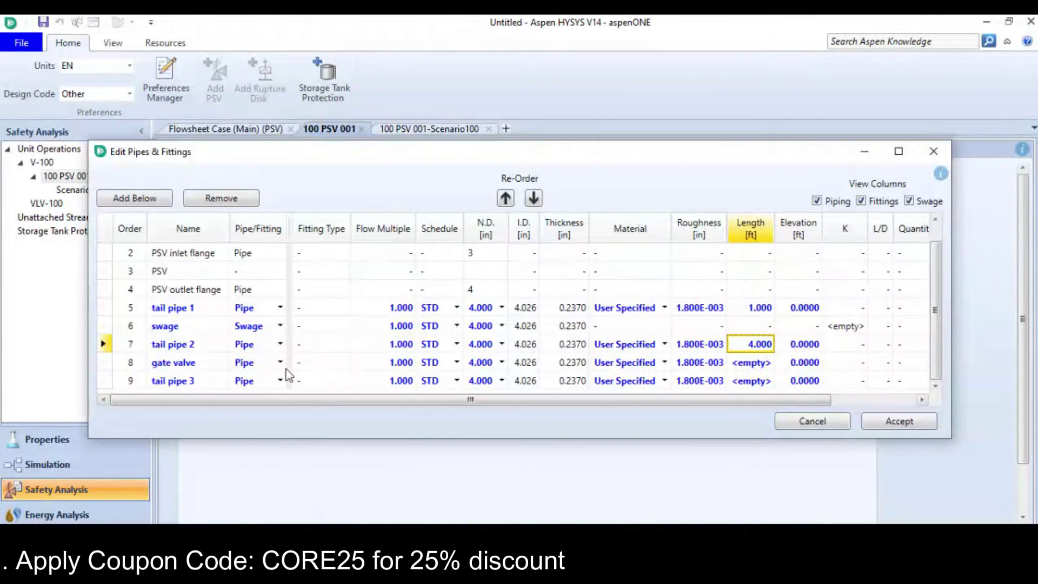
key(alt+Tab)
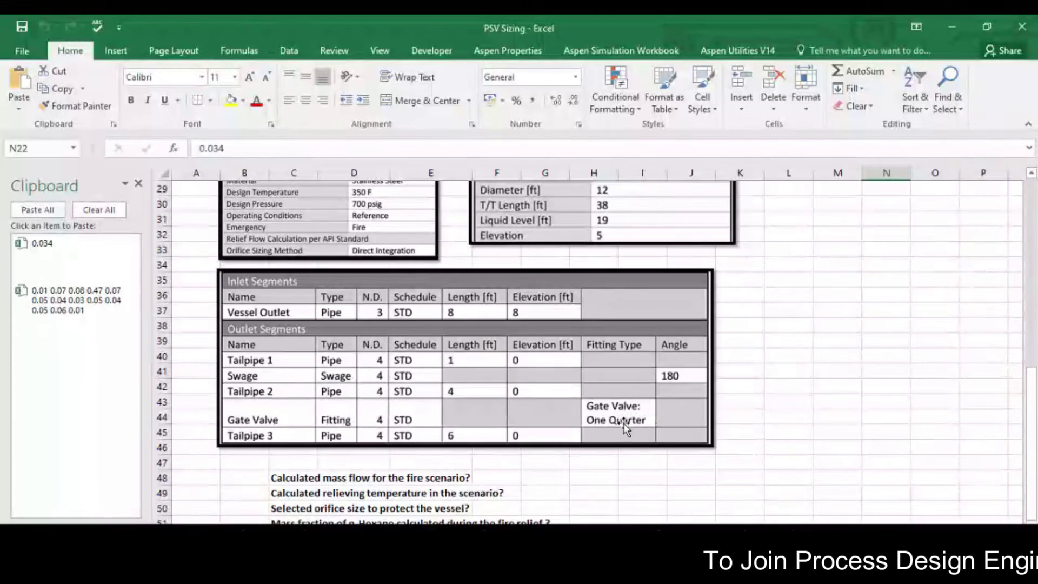
key(alt+Tab)
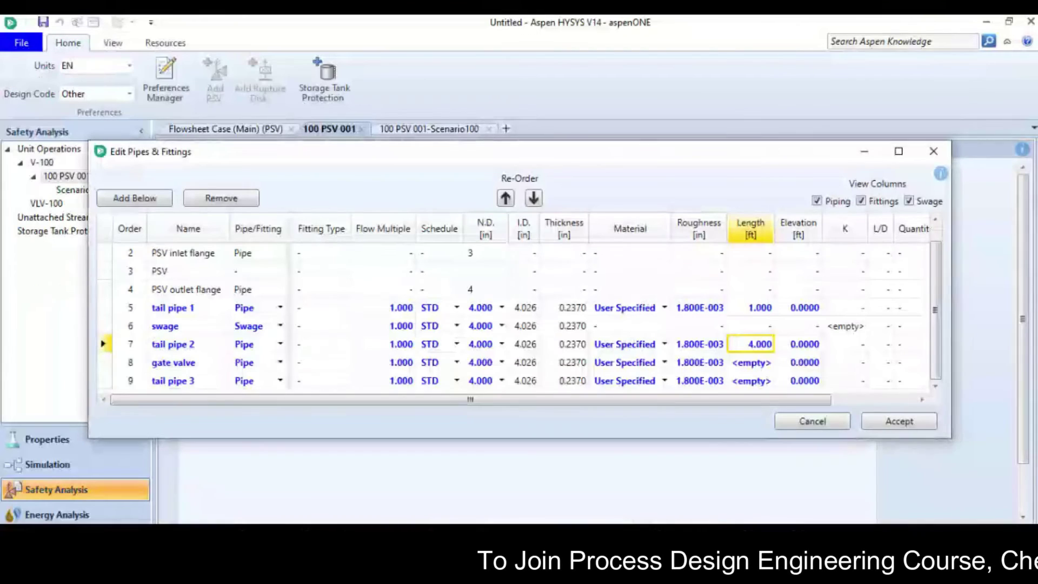
Make the gate valve row a Gate Valve: One Quarter fitting.
click(280, 363)
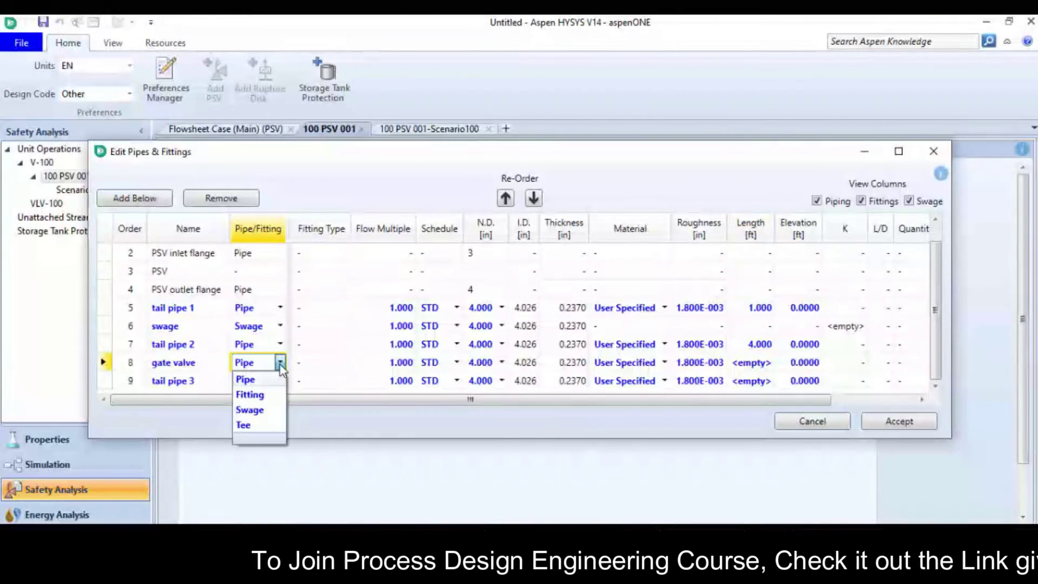
click(266, 395)
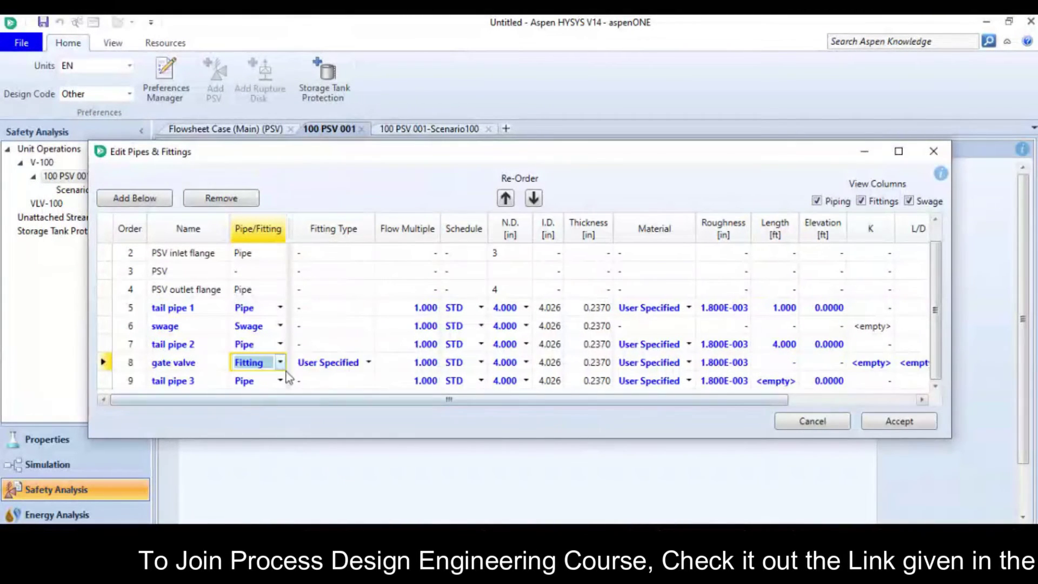
click(368, 362)
scroll(373, 462, down, 3)
scroll(367, 444, down, 2)
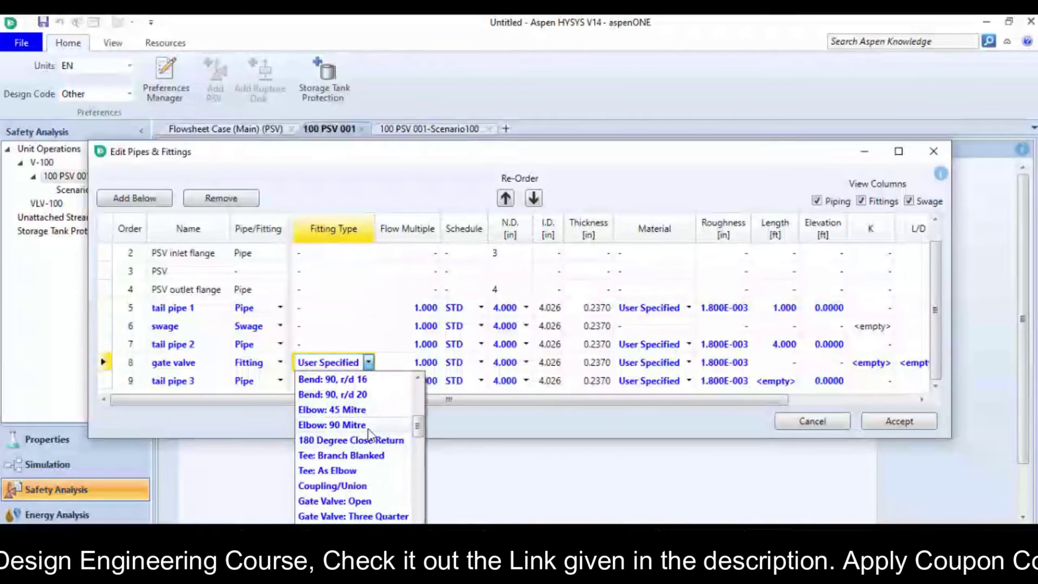
scroll(389, 433, down, 2)
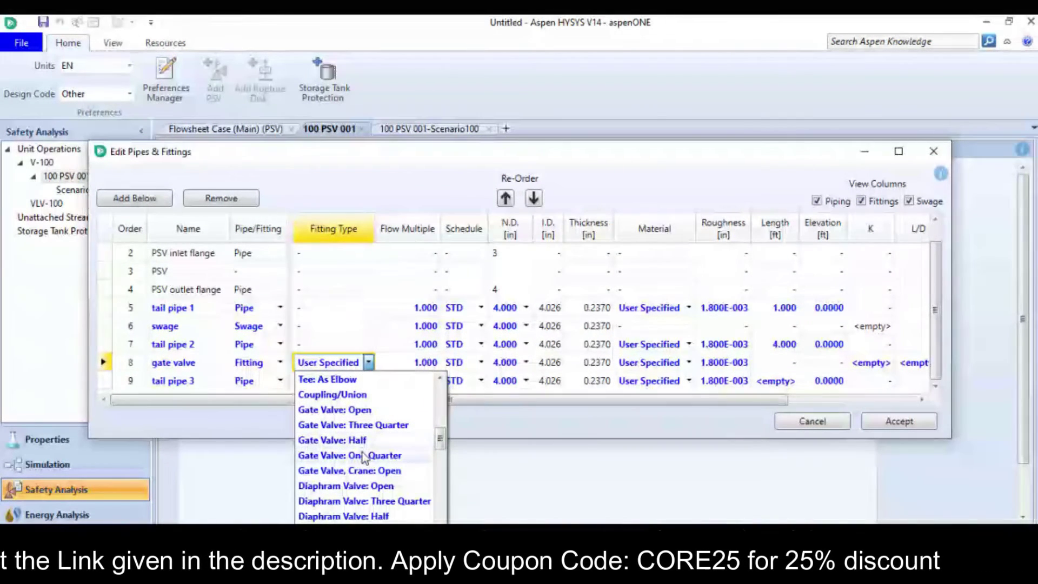
click(363, 455)
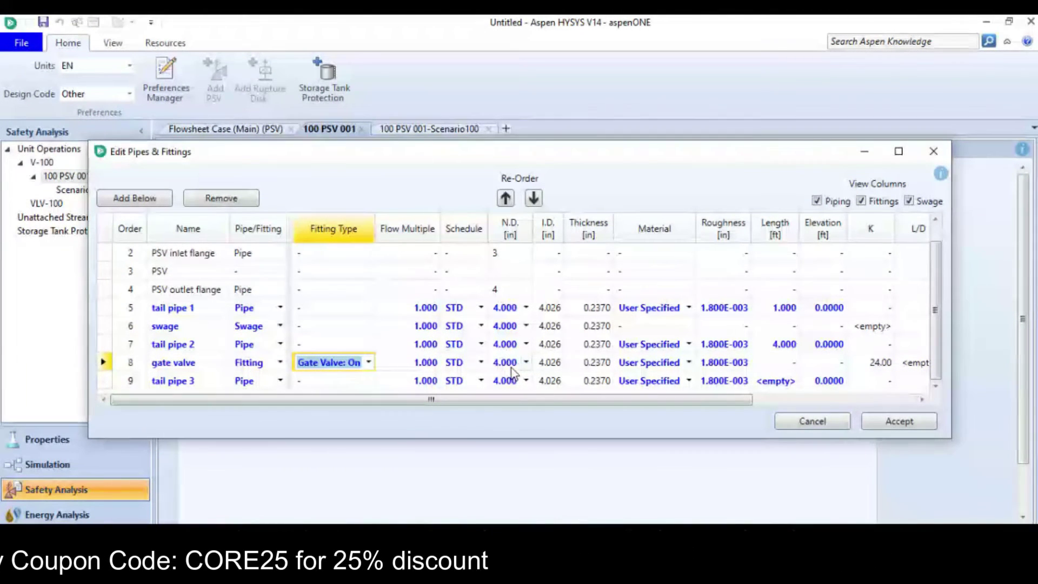
key(alt+Tab)
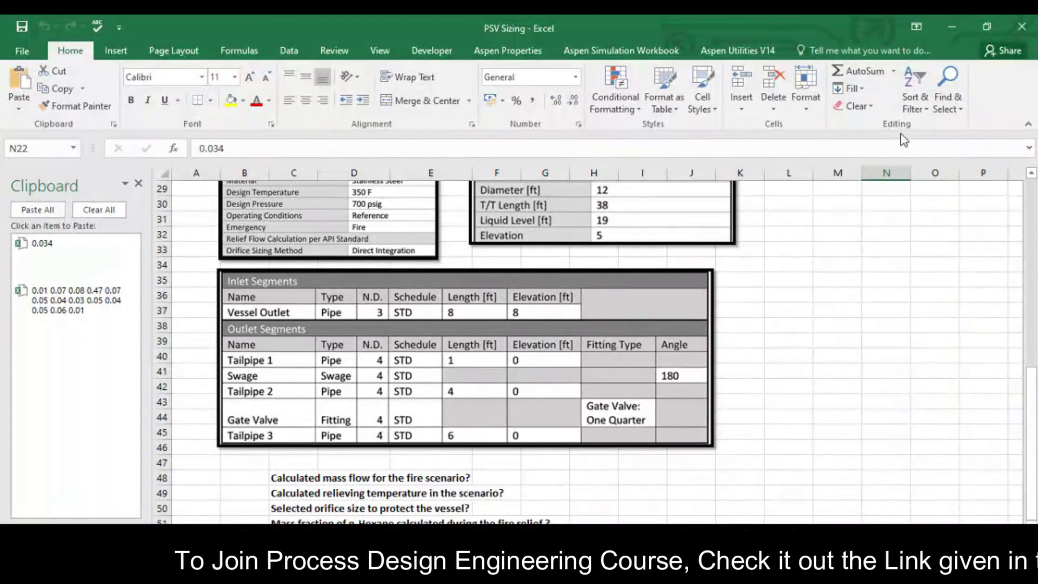
click(951, 26)
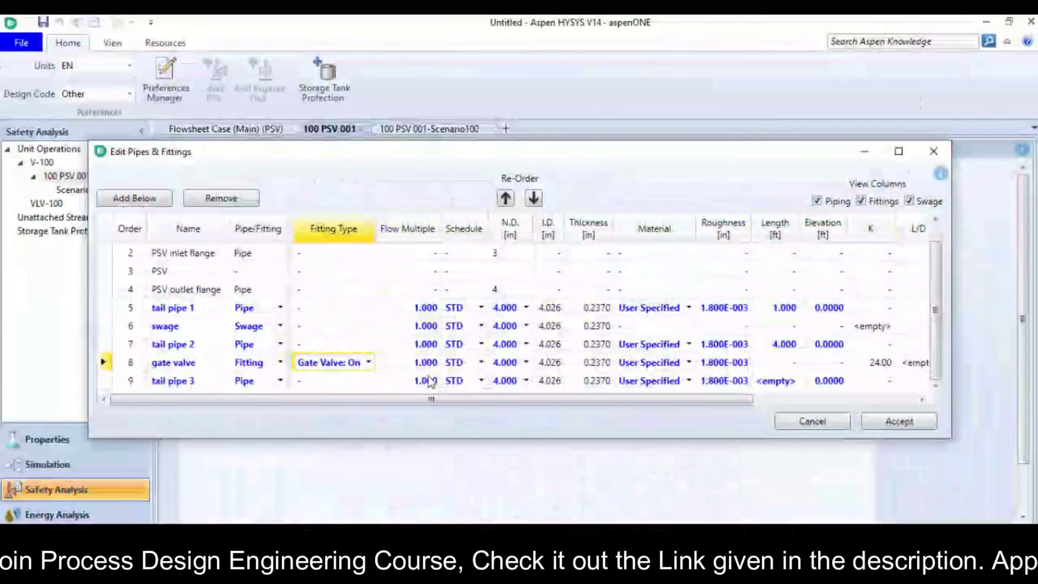
Set tail pipe 3's length to 6 ft.
click(775, 380)
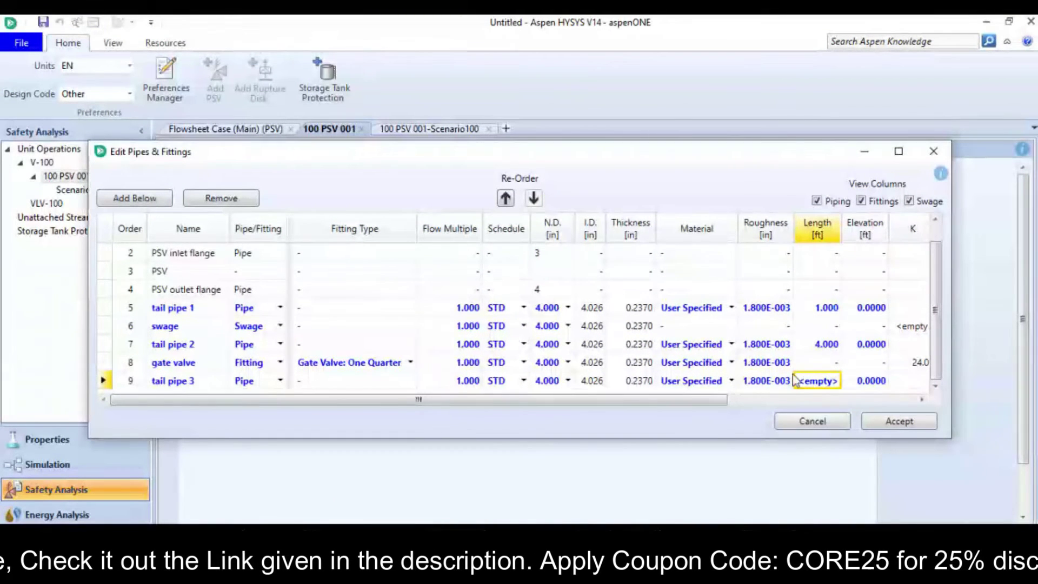
click(818, 381)
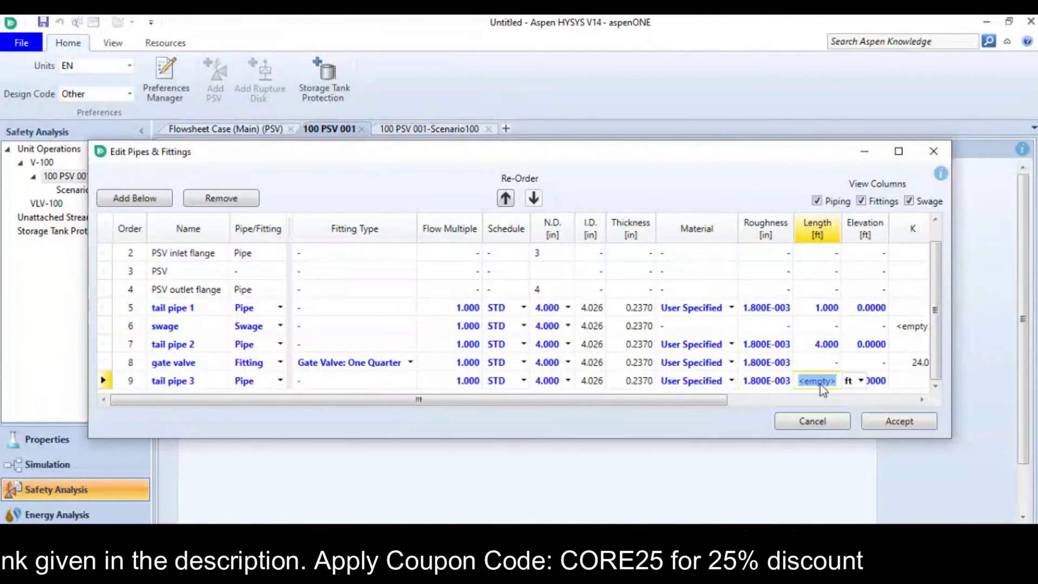
text(6)
key(Return)
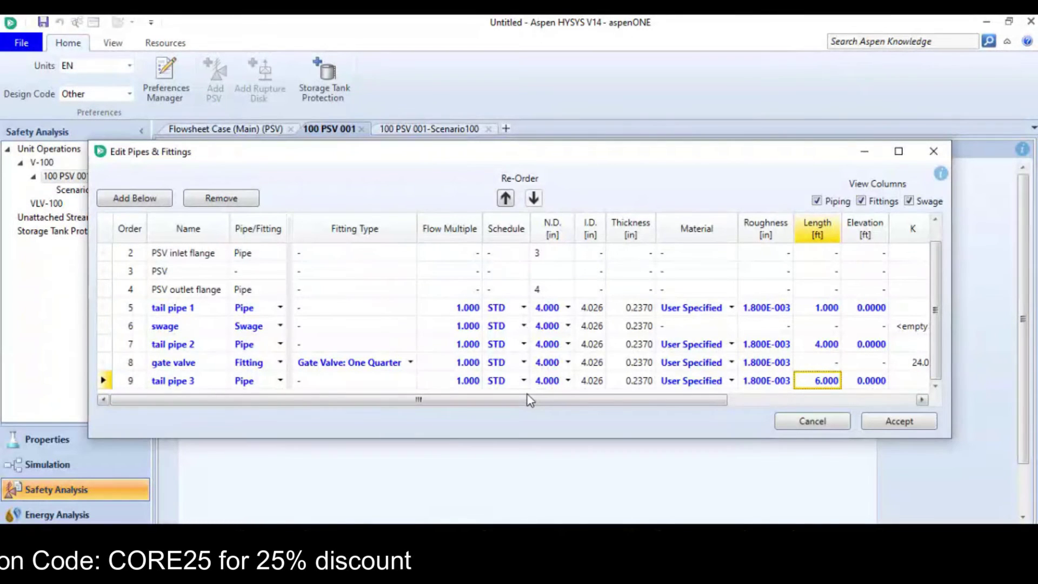
Accept the outlet piping and run line sizing, showing a 398.9 psi outlet drop exceeding 70 psi backpressure.
click(904, 423)
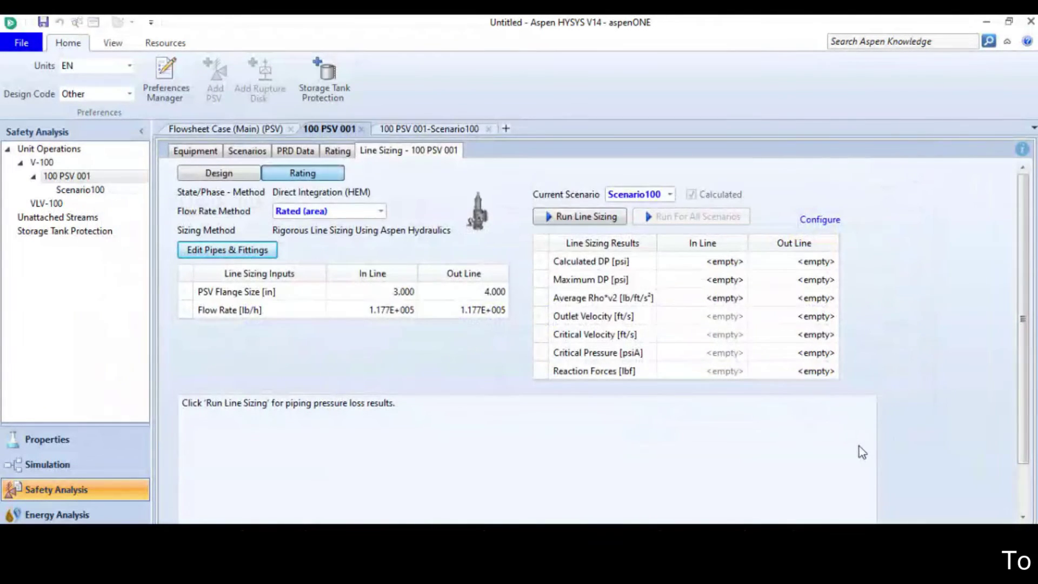
click(576, 217)
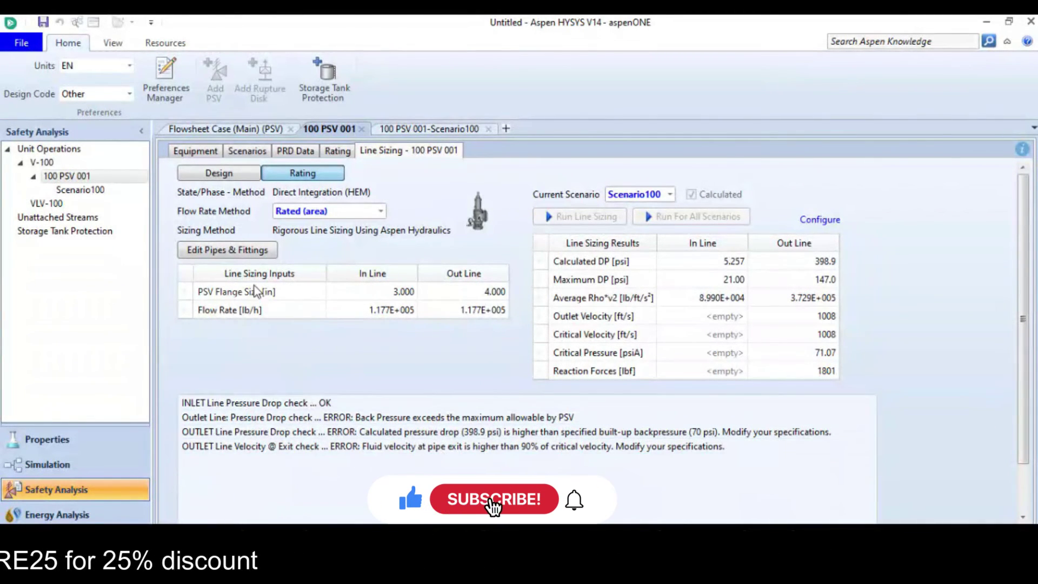
Set nominal diameter to 10 in for tail pipe 2, the gate valve and tail pipe 3, and accept.
click(261, 249)
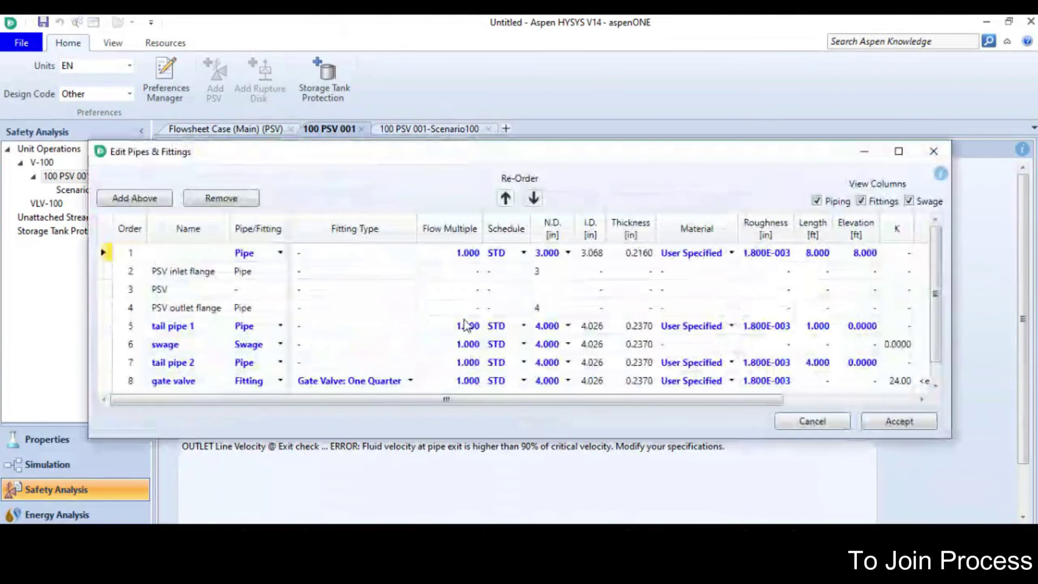
click(547, 343)
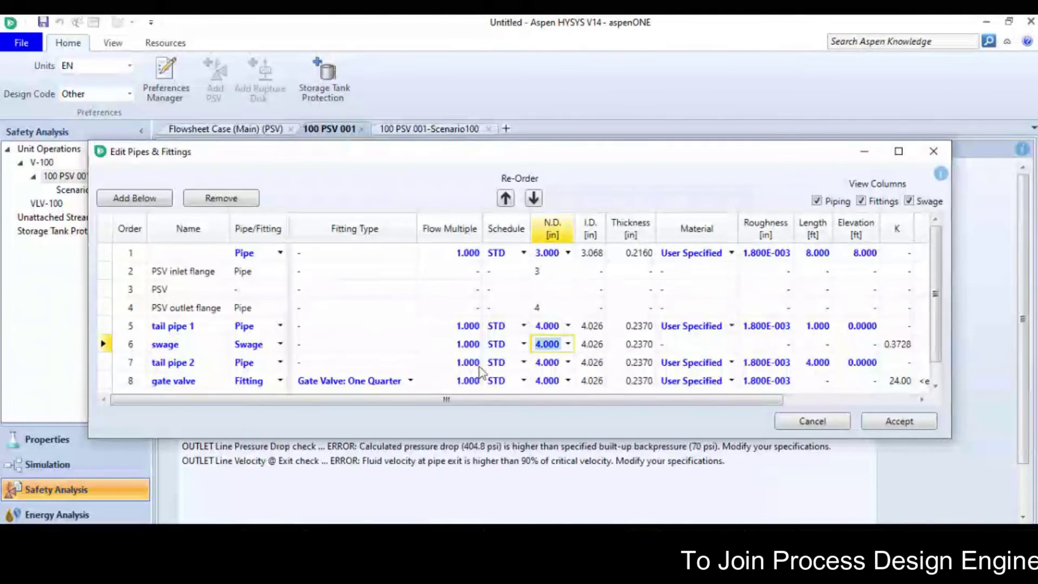
click(568, 363)
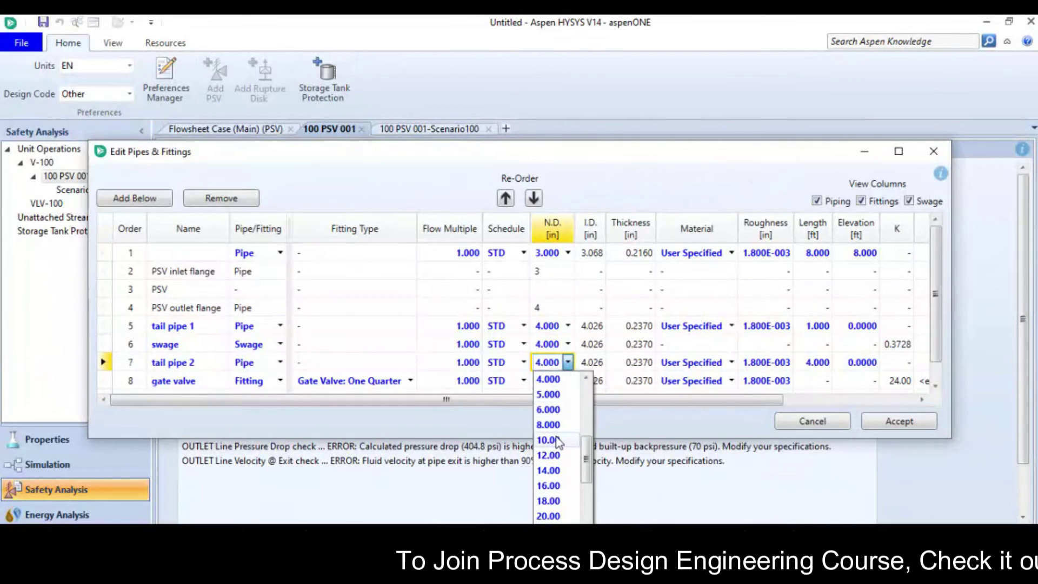
click(557, 440)
click(567, 380)
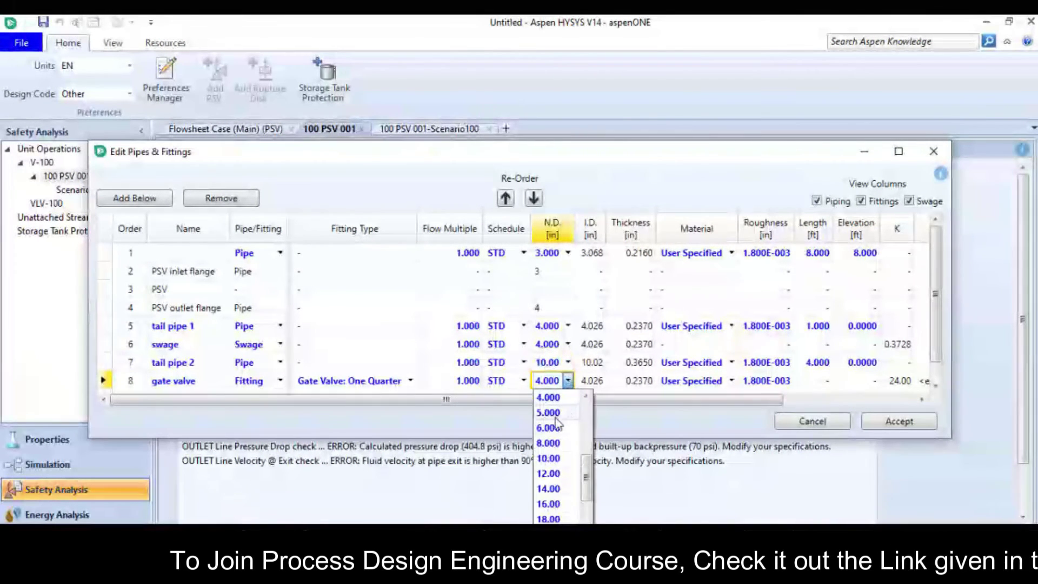
click(549, 457)
scroll(535, 389, down, 1)
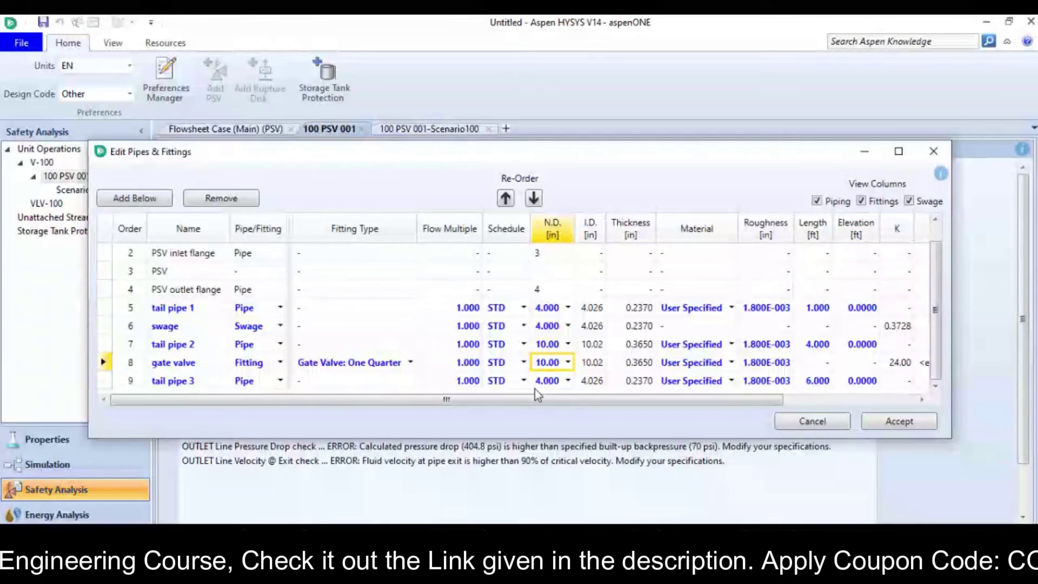
click(568, 380)
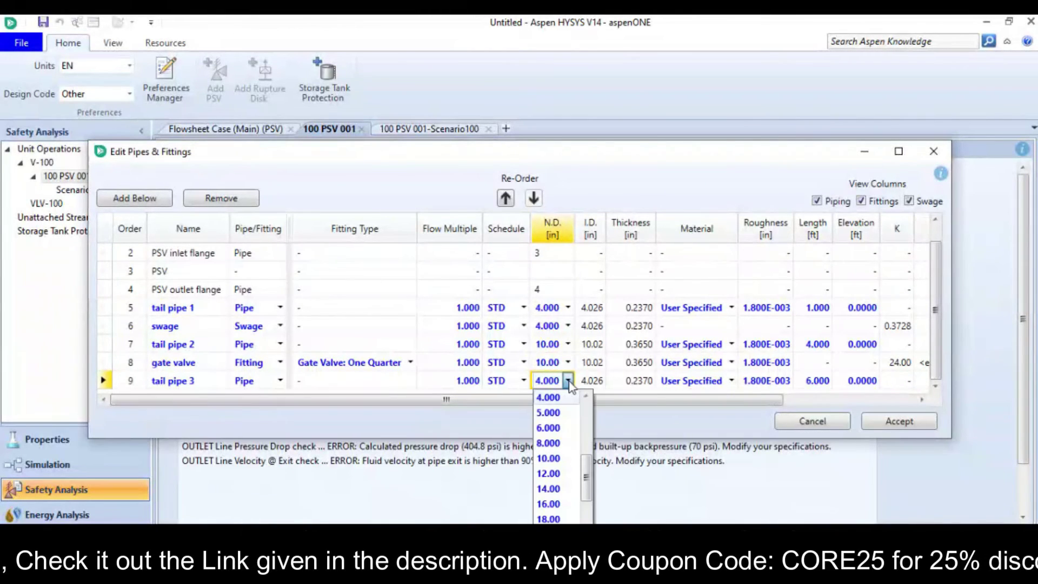
click(548, 458)
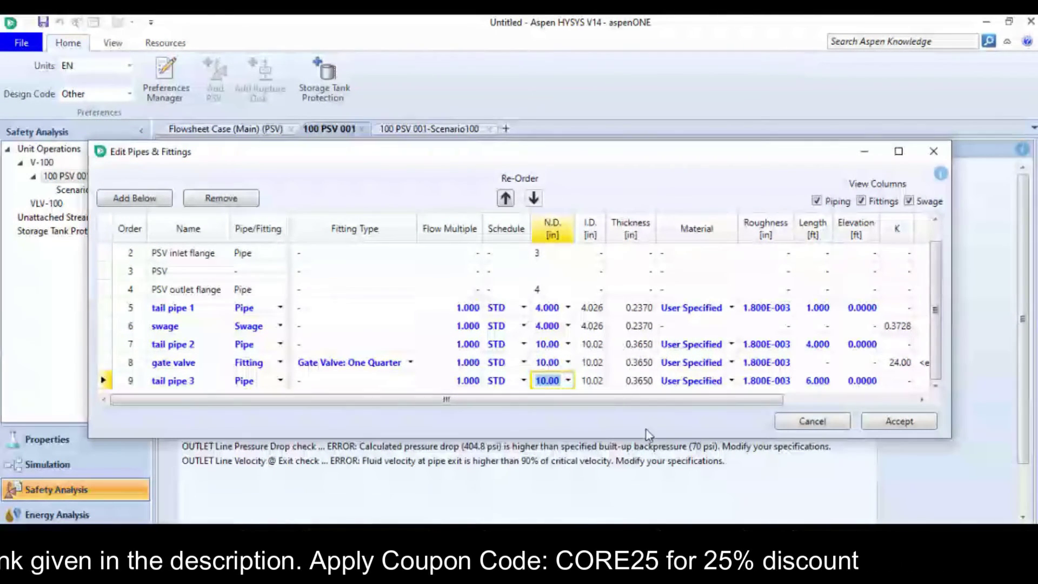
click(878, 421)
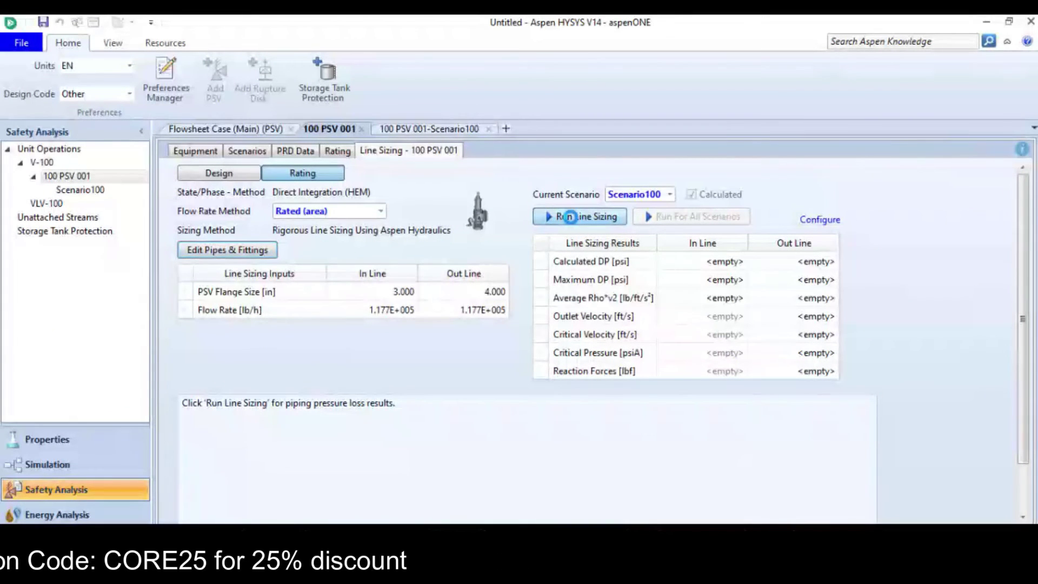
Rerun line sizing, which now passes all checks with a 69.76 psi outlet drop.
click(570, 217)
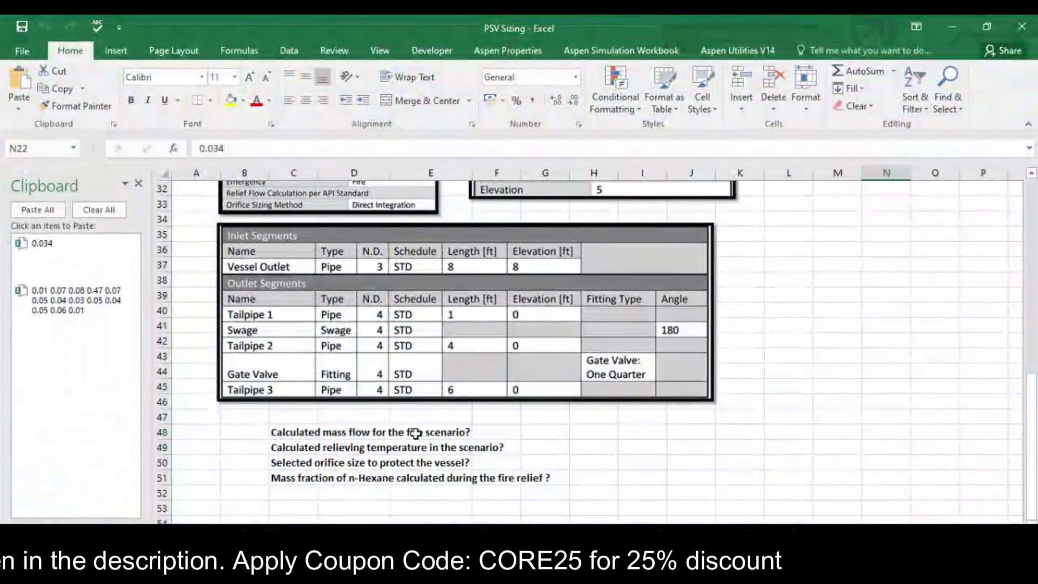
Compare the fire scenario's required relief flow (9.639E+004 lb/h) and rated flow with the workbook's mass-flow question.
click(416, 432)
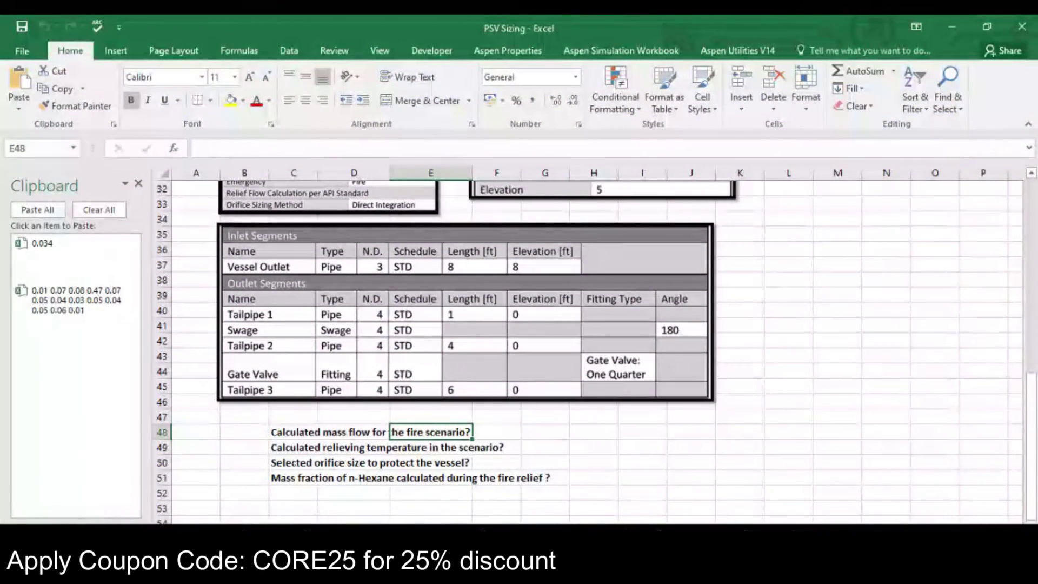
click(919, 503)
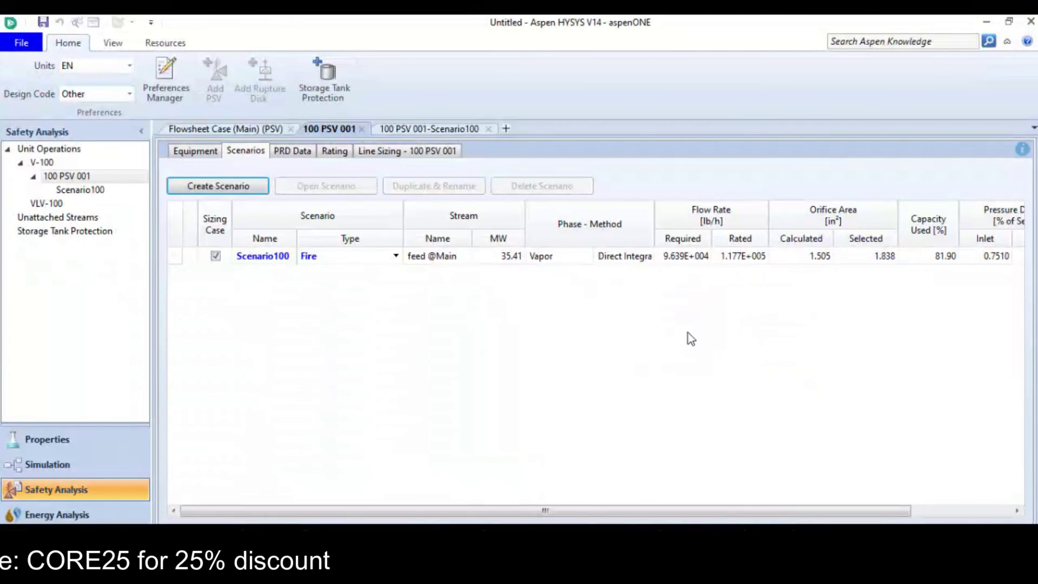
click(700, 259)
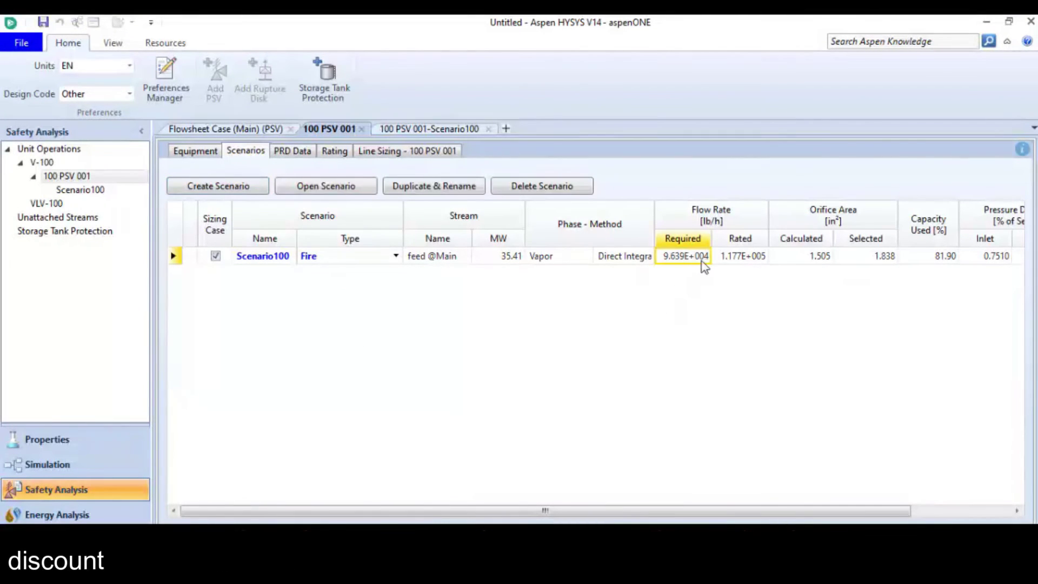
click(734, 259)
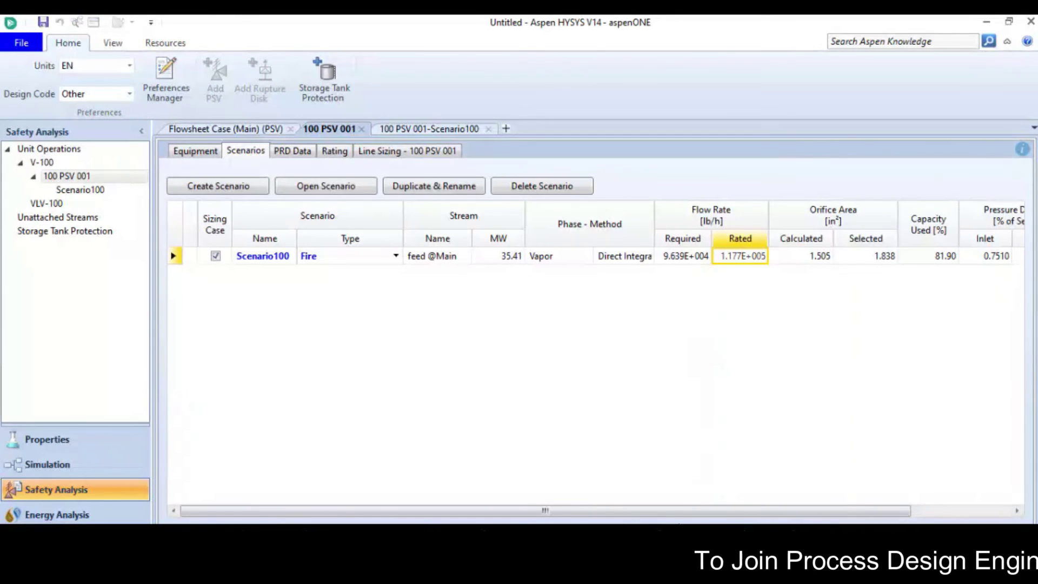
key(alt+Tab)
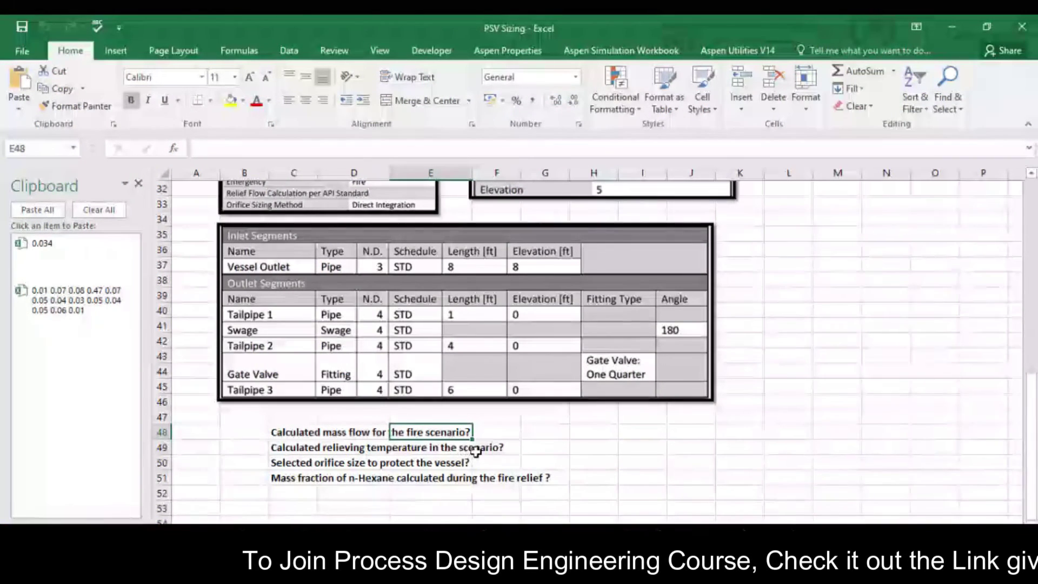
key(alt+Tab)
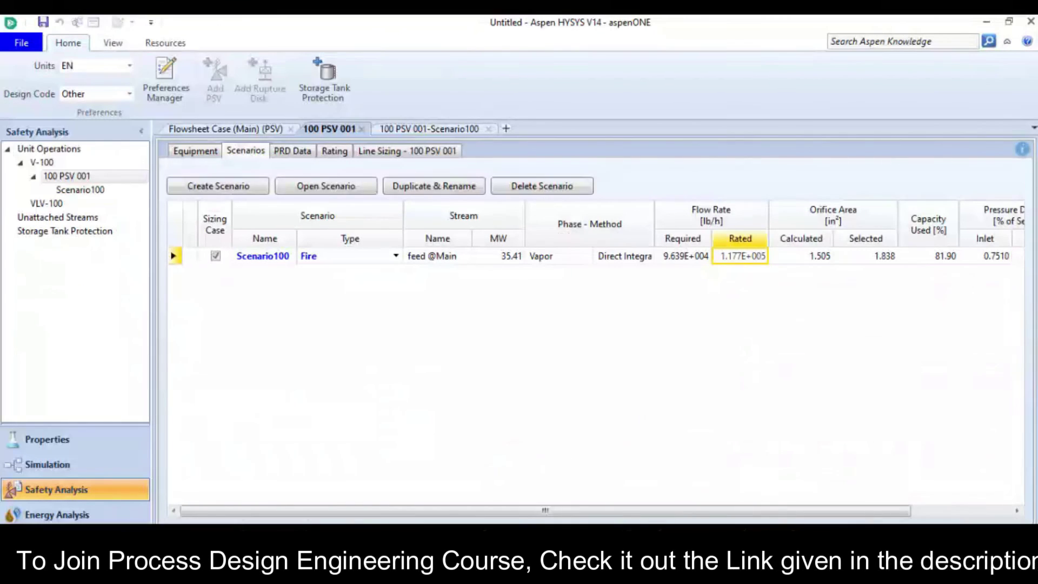
Review Scenario100's 293.4 °F relieving temperature and 1.838 in² K orifice against the workbook's n-Hexane question.
double_click(93, 191)
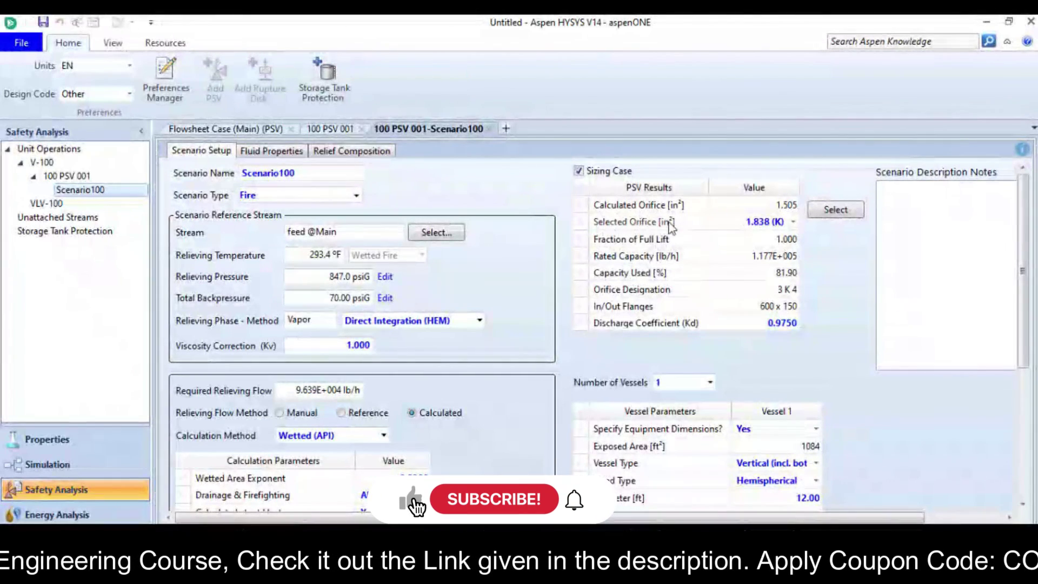
mouse_move(781, 227)
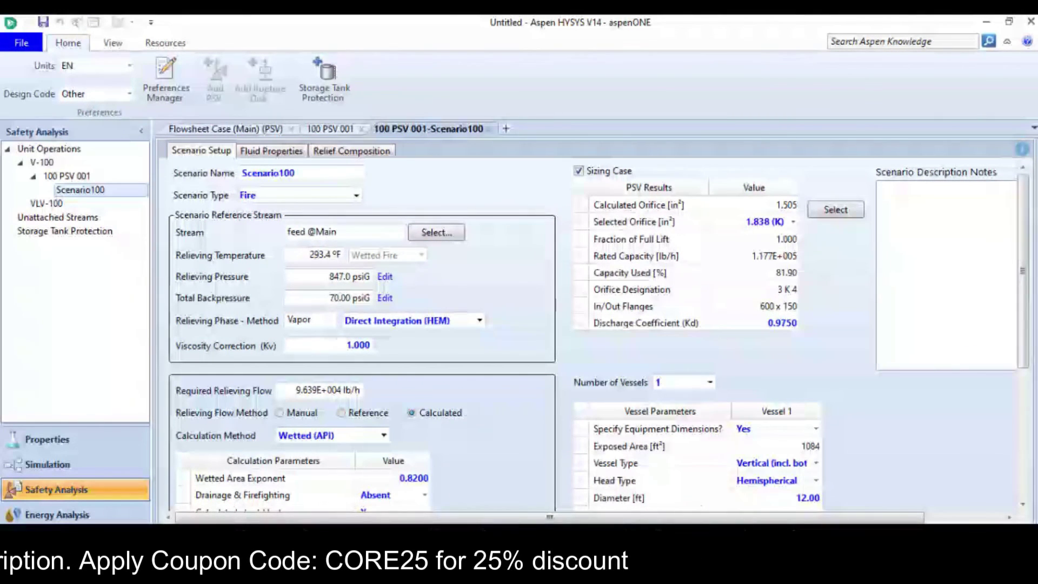
mouse_move(648, 573)
click(649, 497)
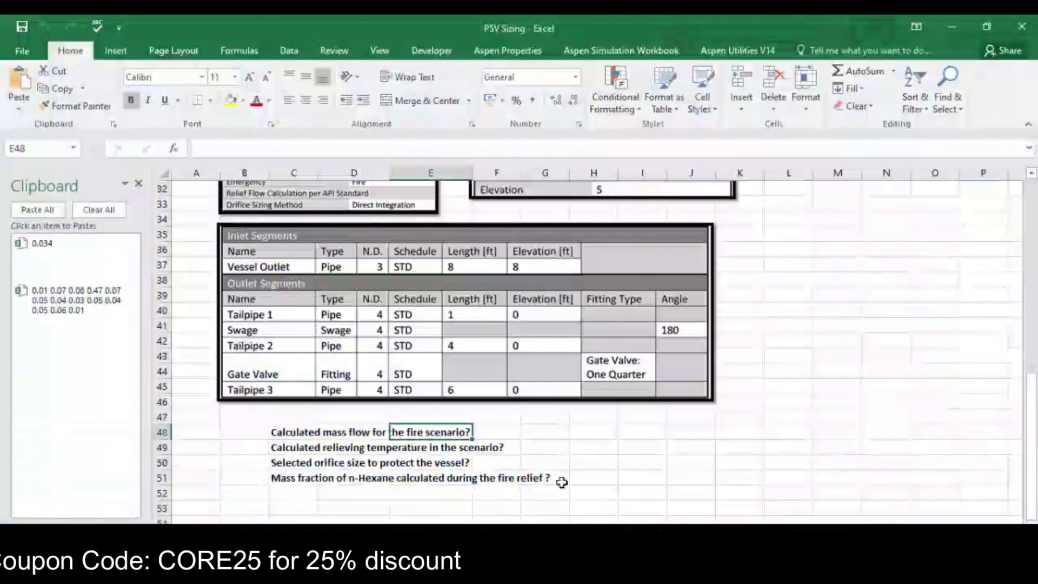
click(290, 479)
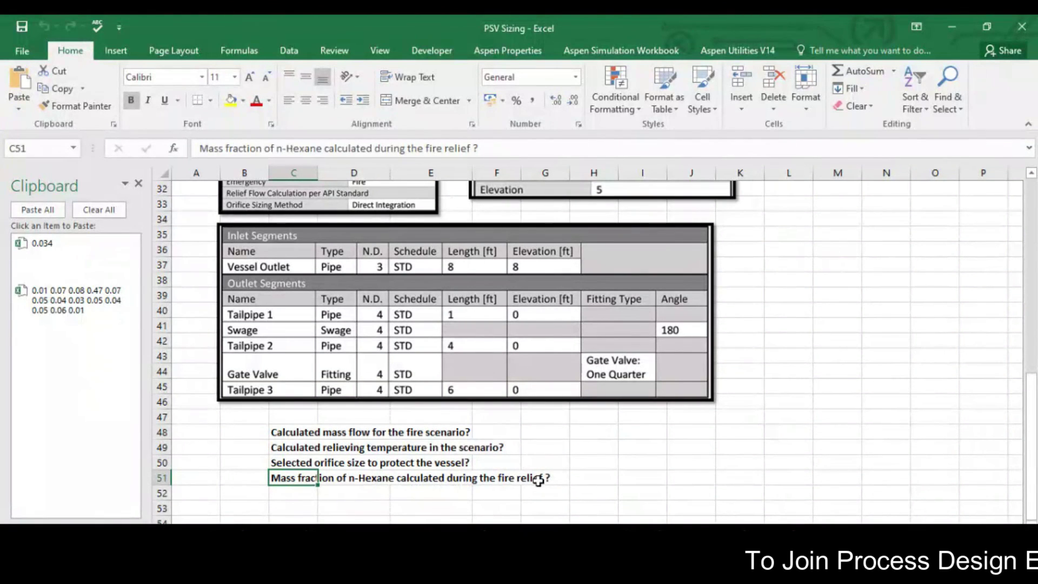
mouse_move(685, 532)
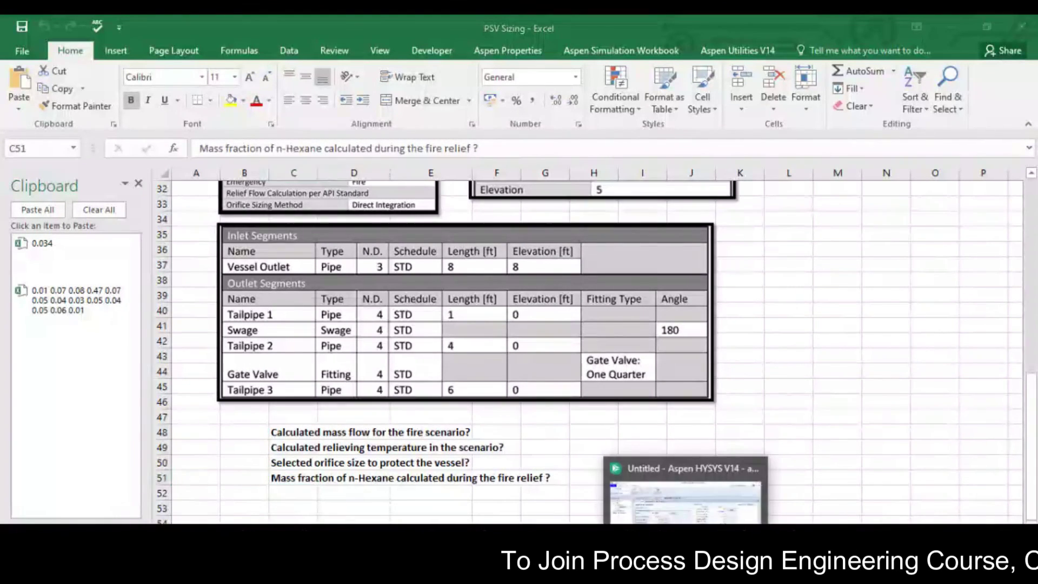
click(685, 500)
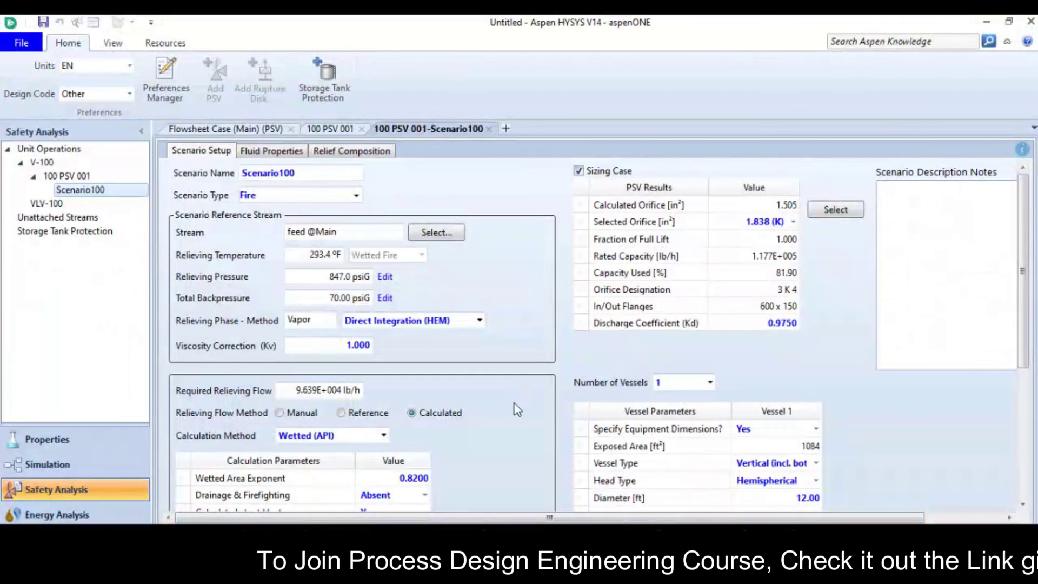
Read n-Hexane's 3.539E-002 fraction in Scenario100's relief composition.
click(353, 151)
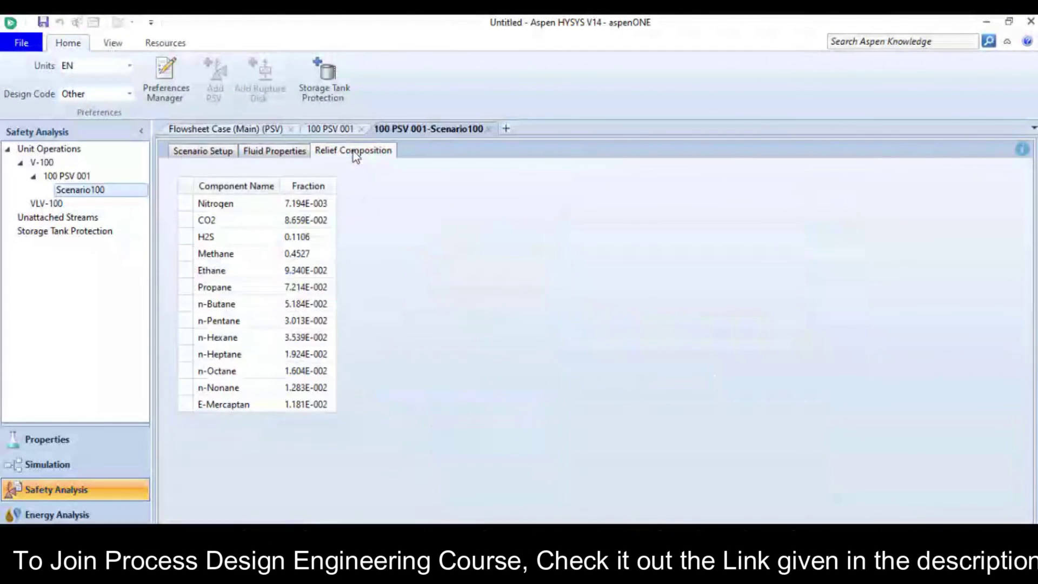
click(303, 338)
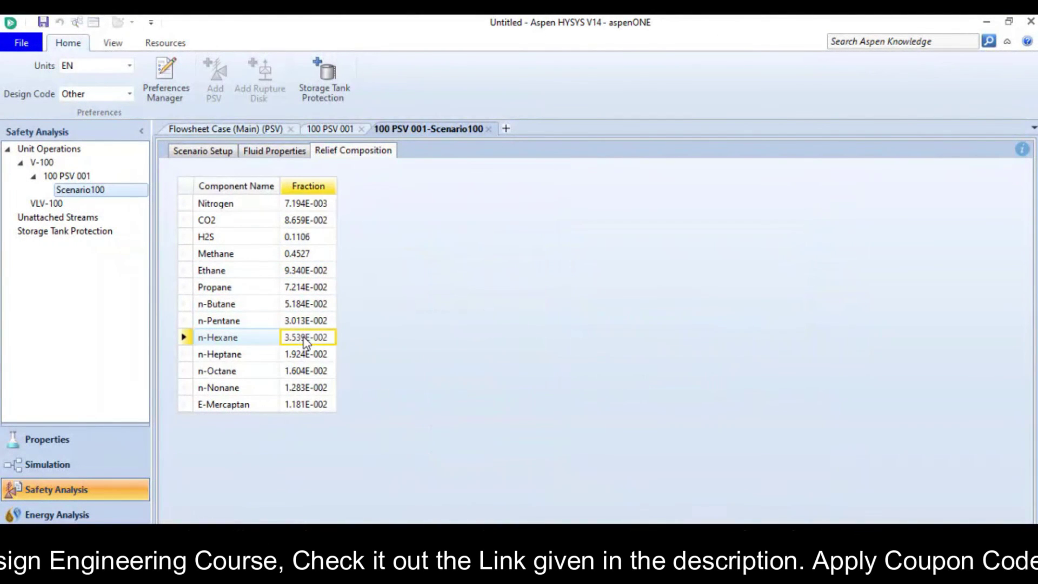